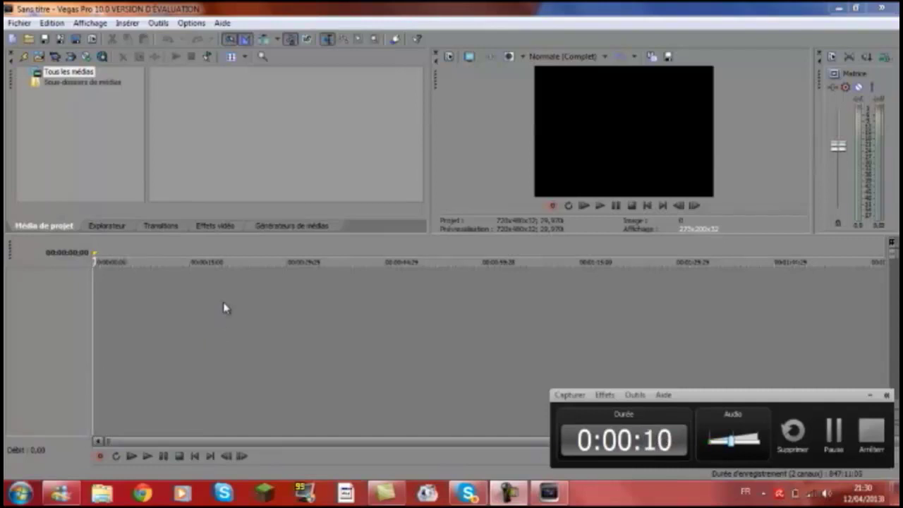
Step: Add three video tracks to the empty timeline
right_click(165, 294)
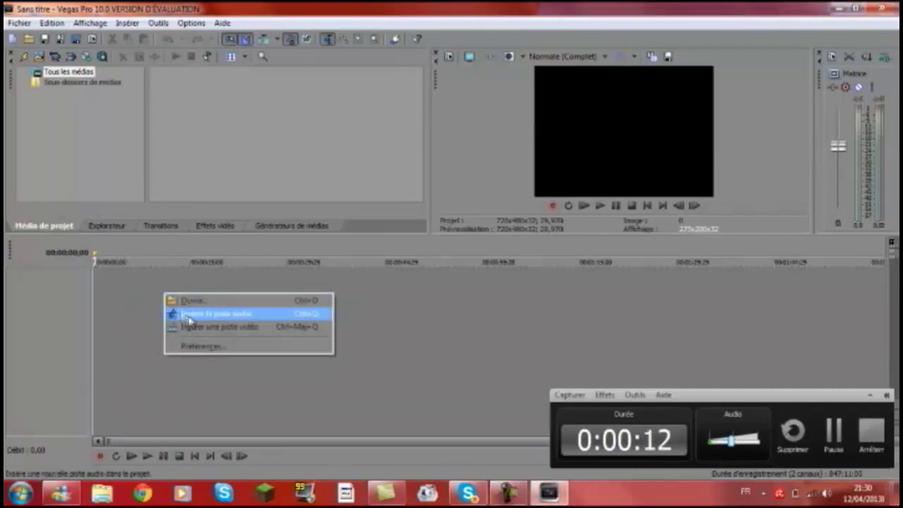
click(121, 308)
click(121, 309)
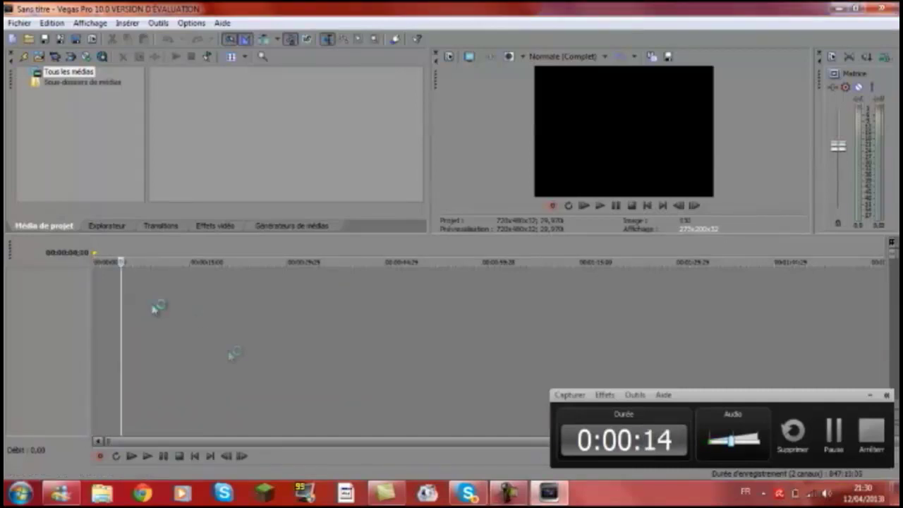
right_click(17, 277)
click(240, 299)
click(237, 298)
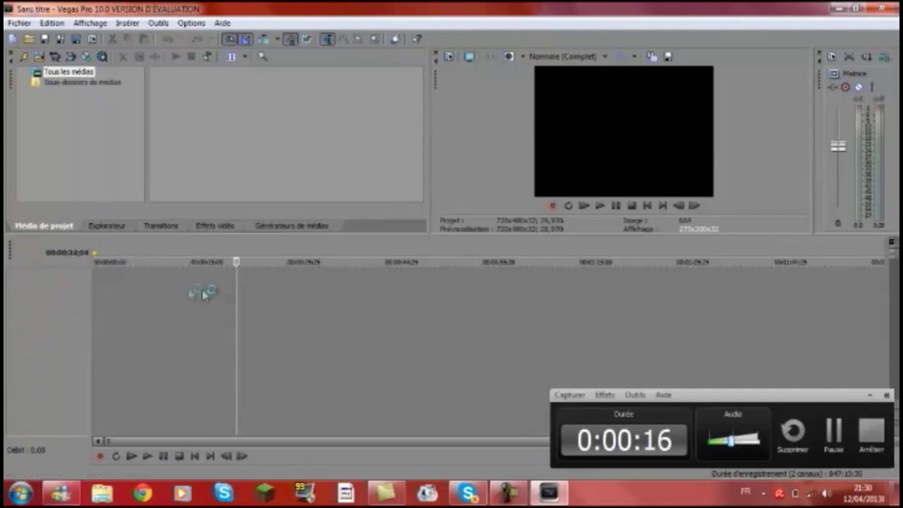
right_click(135, 283)
click(161, 316)
right_click(164, 330)
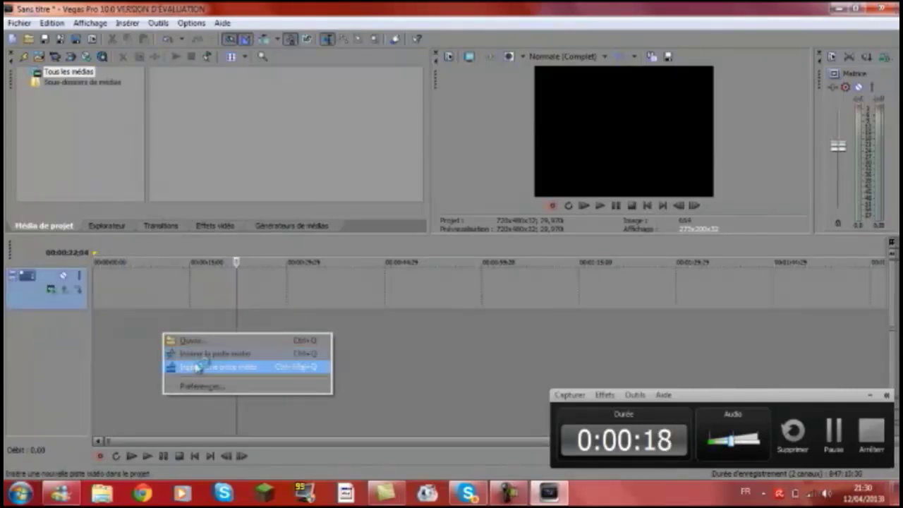
click(185, 367)
right_click(170, 376)
click(202, 407)
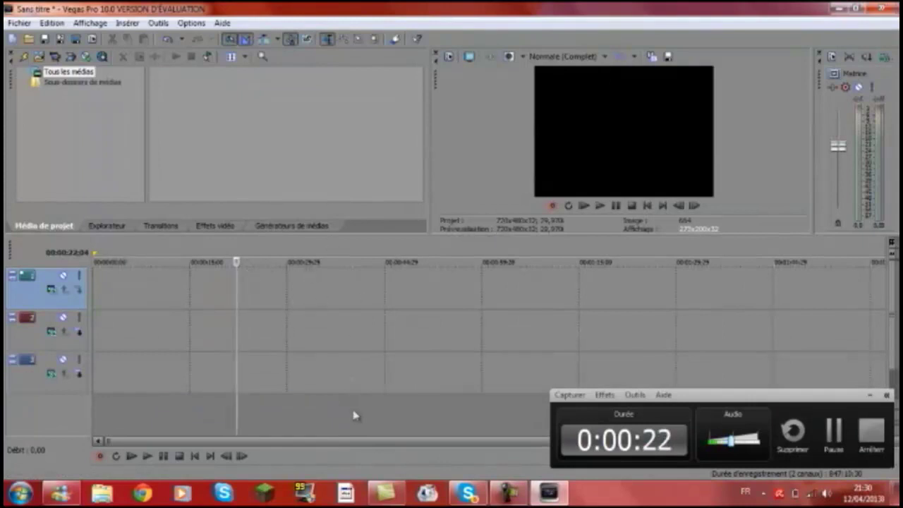
Step: Bring the samsung-galaxy wallpaper image from the desktop onto the third video track, starting at the beginning of the timeline
click(844, 7)
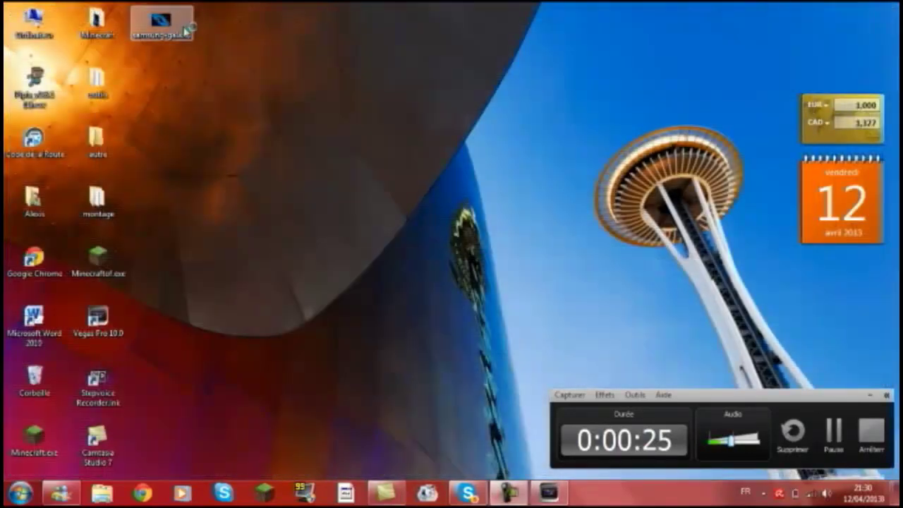
click(162, 24)
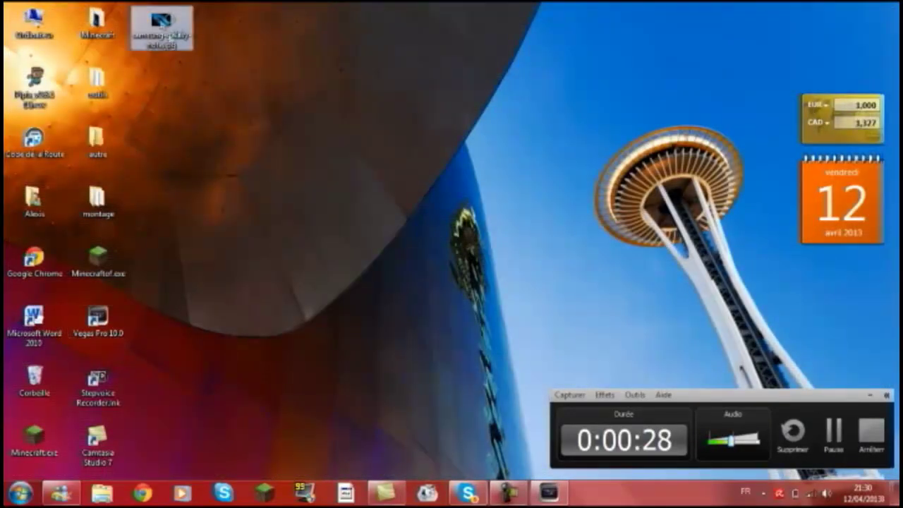
click(549, 492)
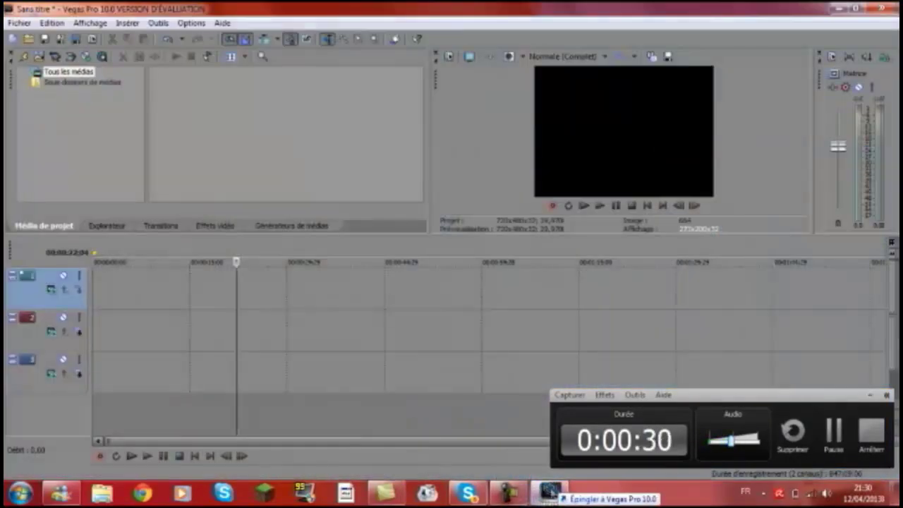
drag(551, 492, 577, 367)
scroll(579, 362, up, 2)
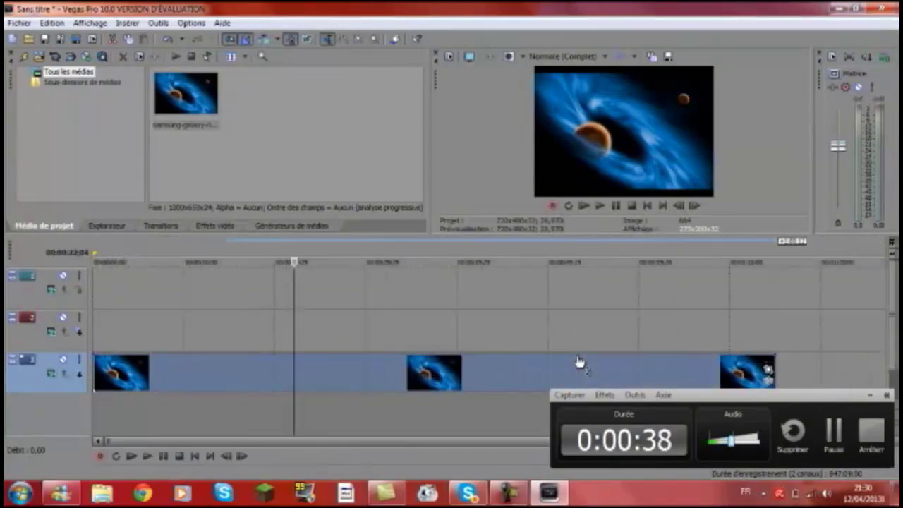
Step: Trim the end of the image clip on the third track to about 30 seconds on the timeline
drag(774, 370, 353, 332)
scroll(363, 332, up, 3)
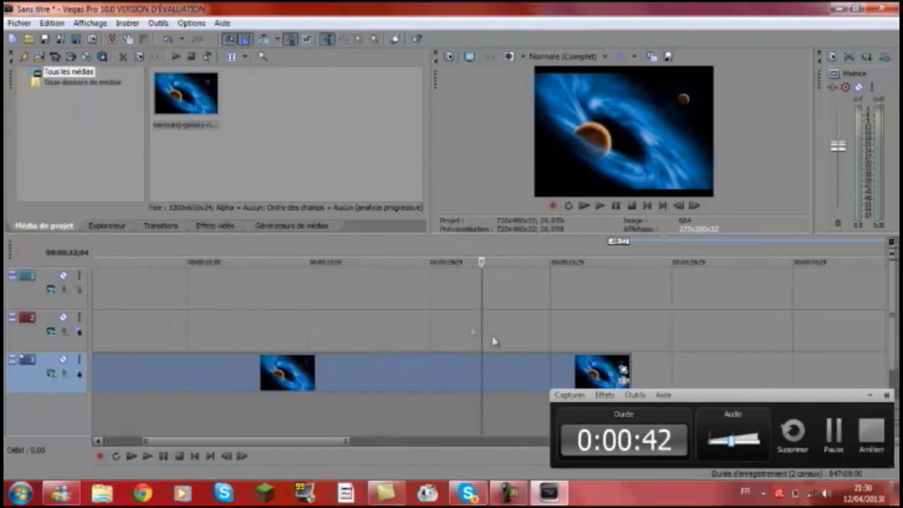
scroll(493, 342, up, 3)
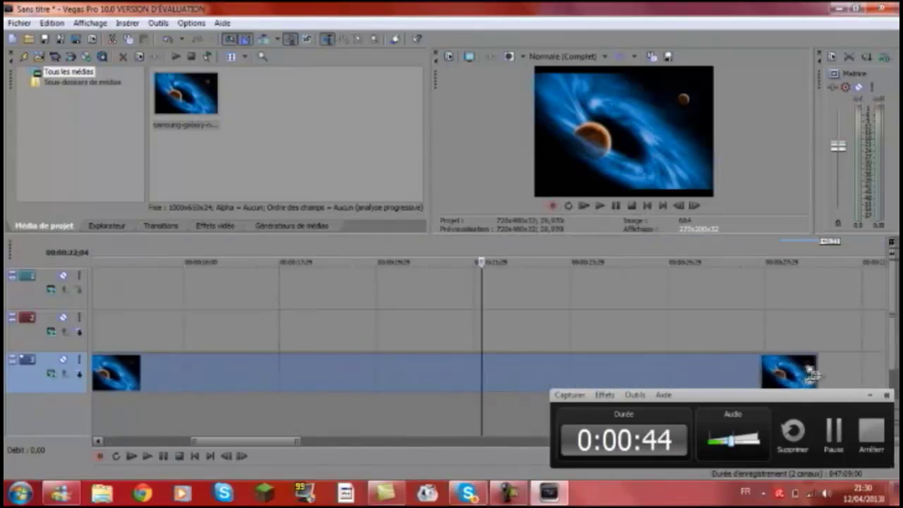
drag(811, 374, 802, 364)
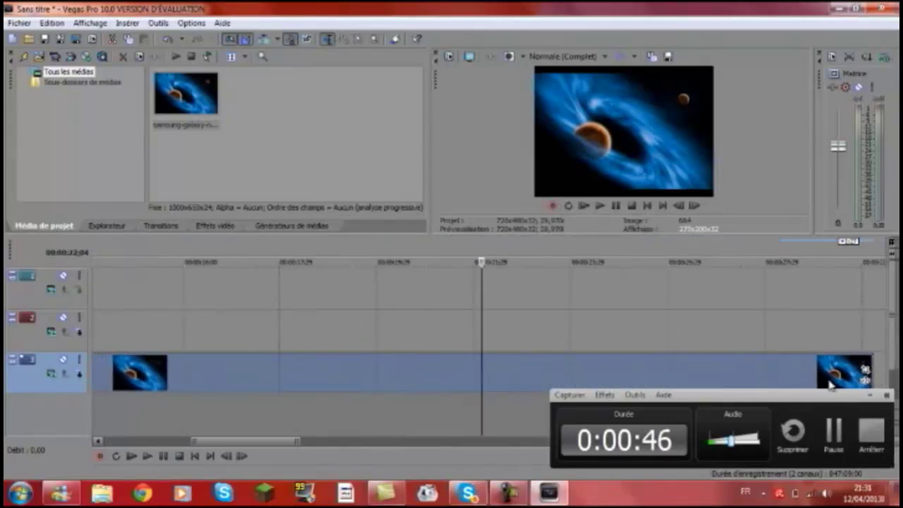
Step: Insert a text media event on the second track at 00:00:21;03
click(549, 494)
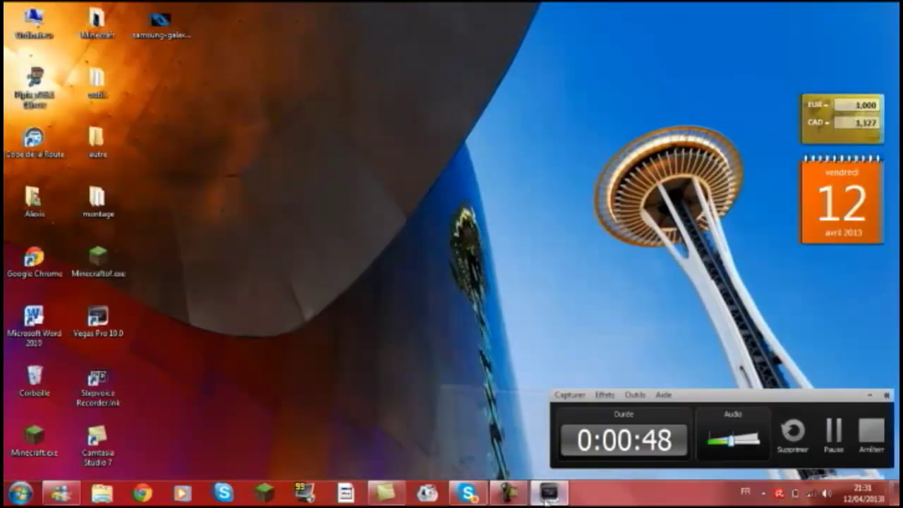
click(548, 494)
click(431, 422)
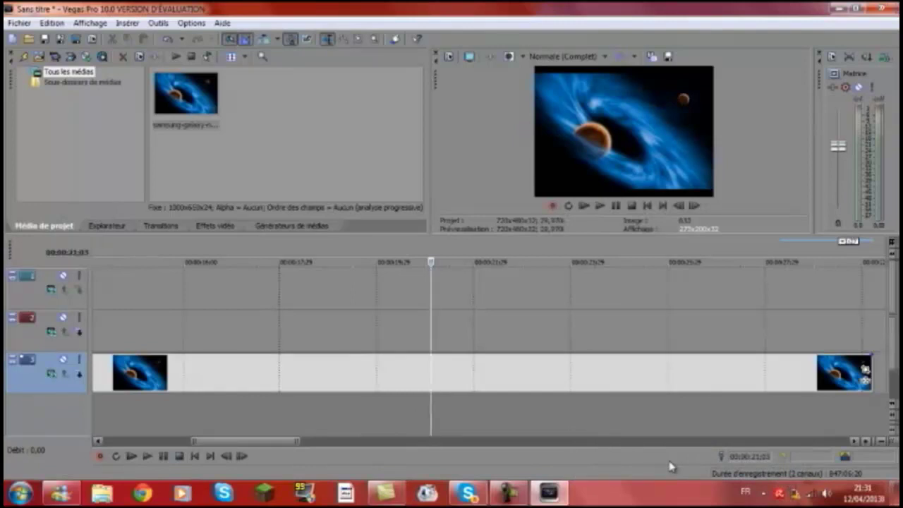
right_click(611, 344)
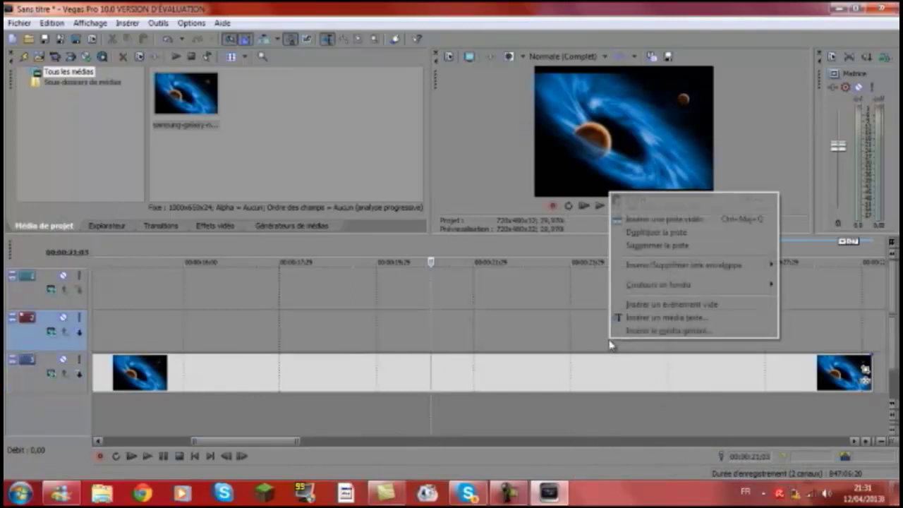
click(636, 331)
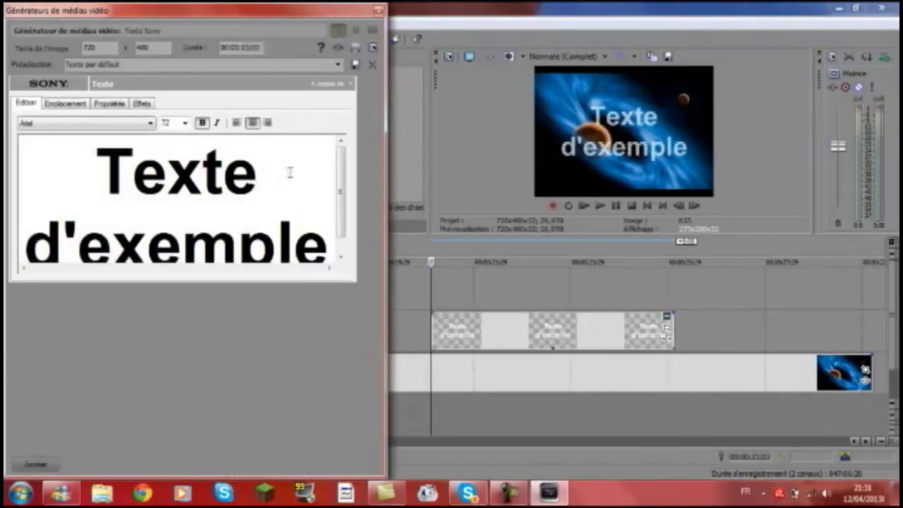
Step: Replace the sample text of the text event with "MagicCraft"
drag(286, 171, 65, 176)
key(Delete)
key(ctrl+a)
key(Delete)
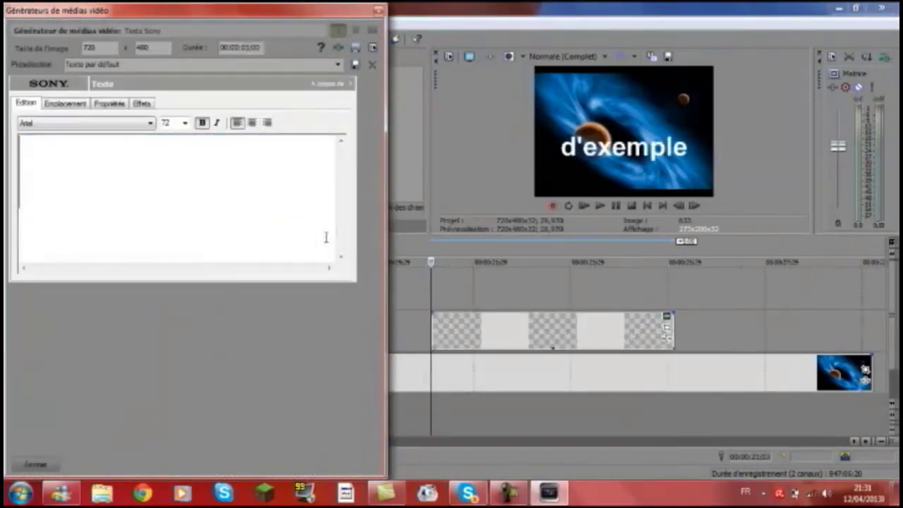
text(Ma)
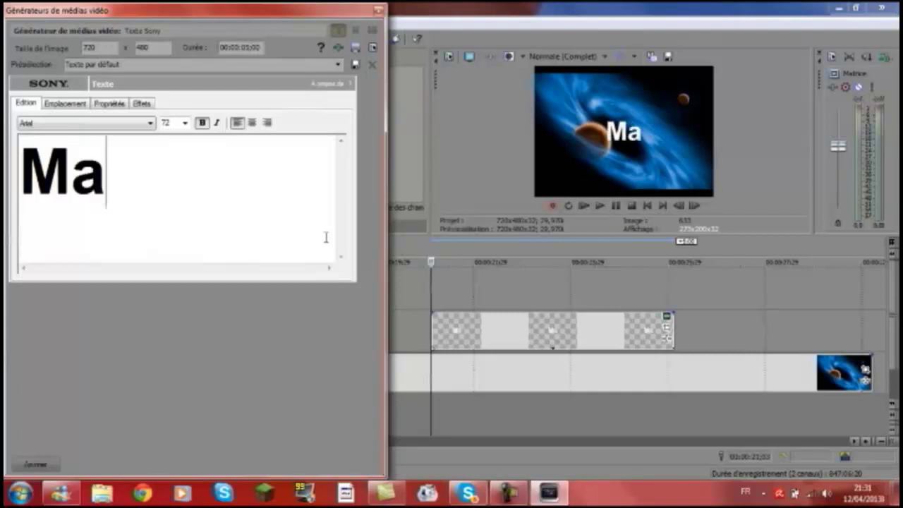
key(BackSpace)
text(agicCraft)
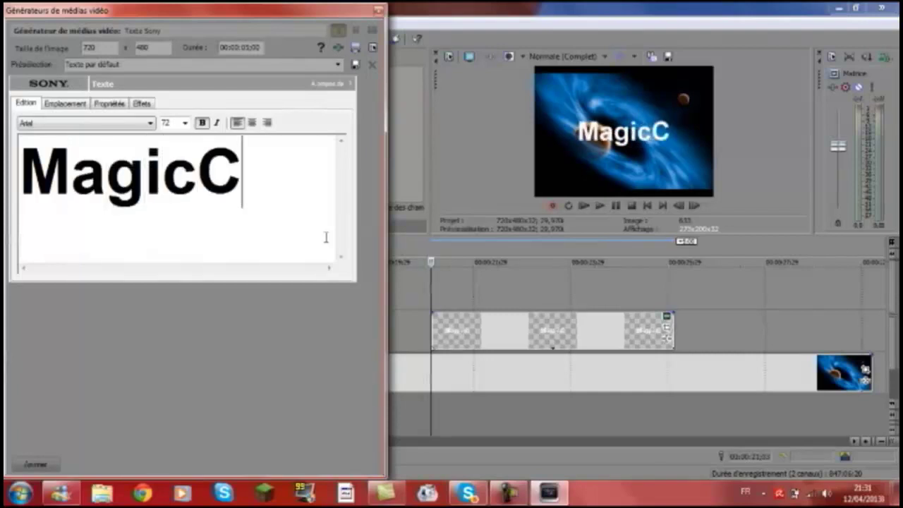
Step: Set the title font to Wide Latin and shift the text slightly downward to Y -0.043
click(117, 125)
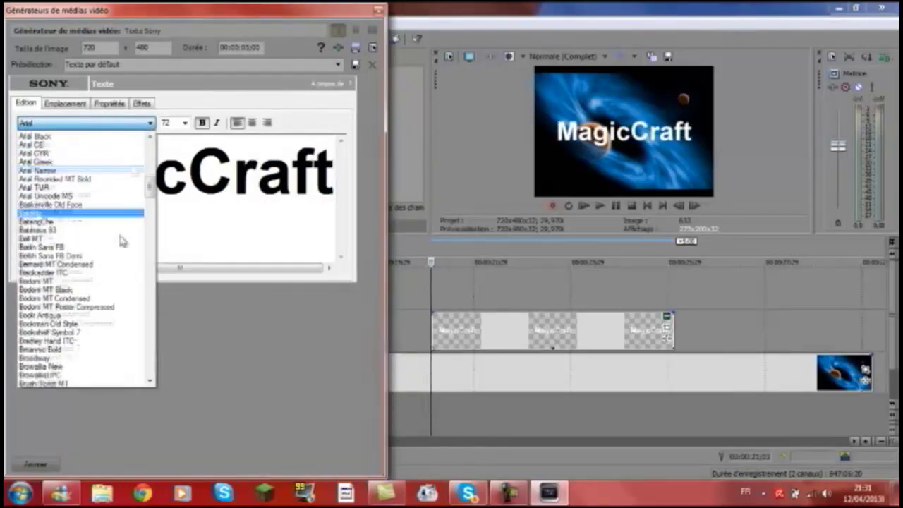
drag(148, 170, 148, 379)
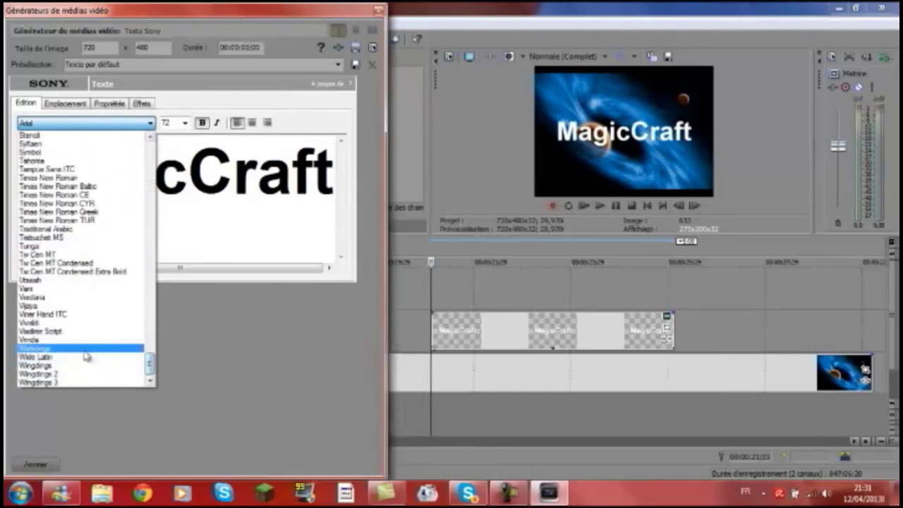
click(73, 357)
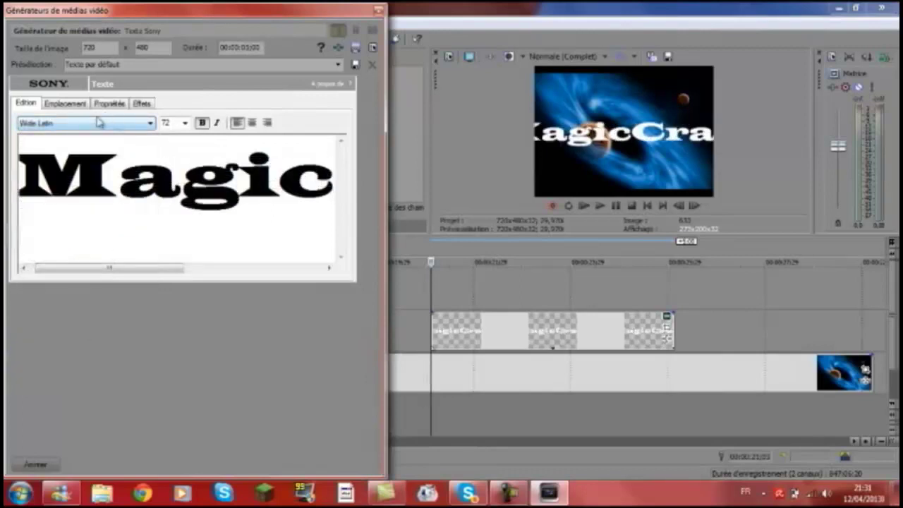
click(71, 106)
drag(90, 212, 91, 220)
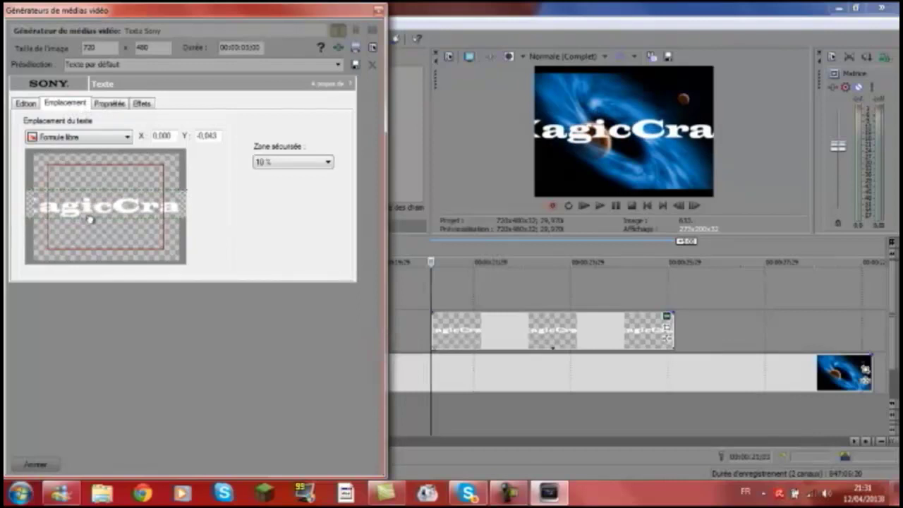
Step: Scale the text to about 0.607 with spacing 1.019 and colour it red (255, 0, 38)
click(111, 104)
drag(110, 259, 116, 241)
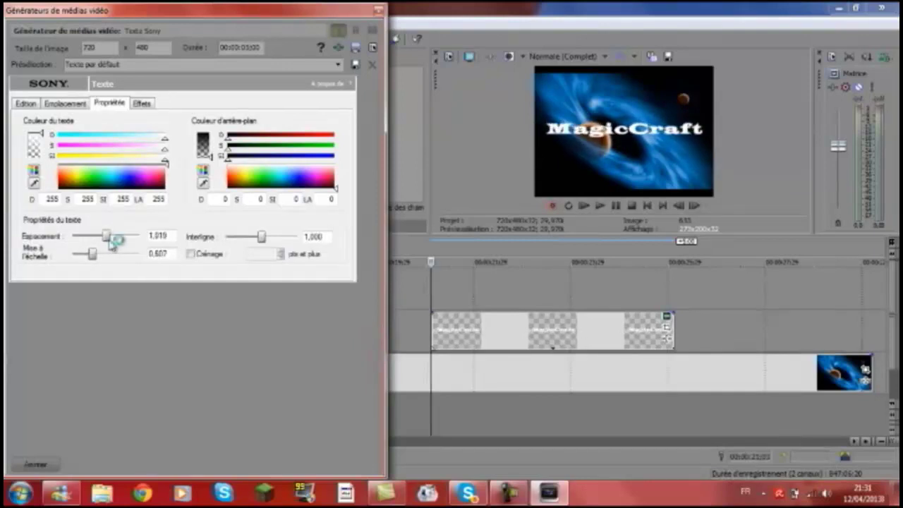
click(168, 176)
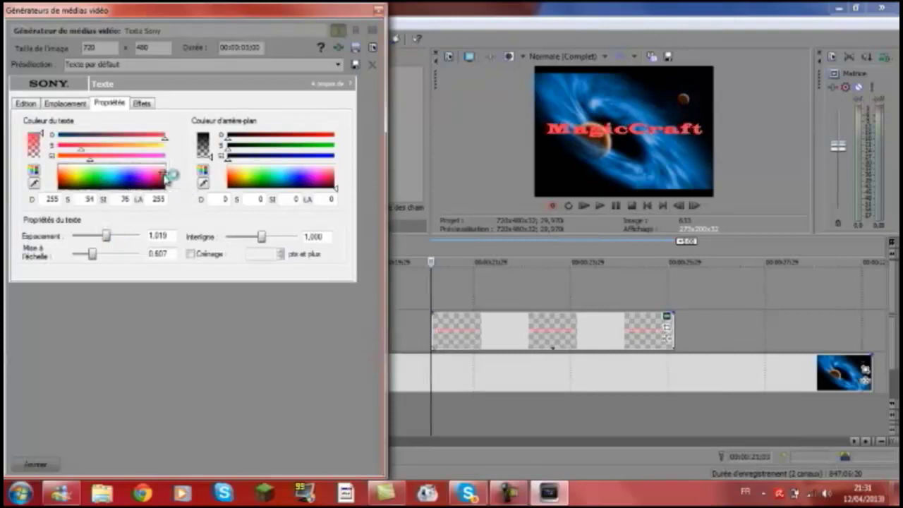
click(168, 181)
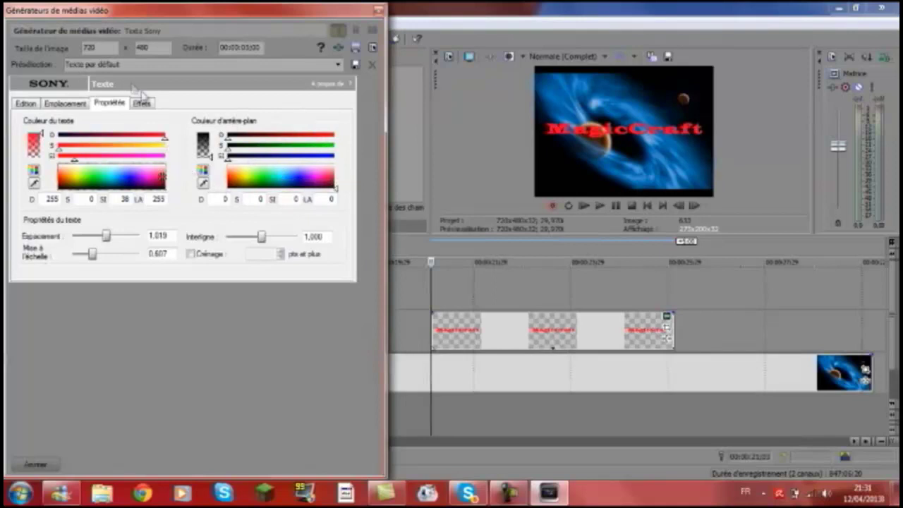
Step: Give the text a yellow outline with halo 0.000 and slightly increased width, add a black shadow with halo 1.000, and close the text settings
click(143, 104)
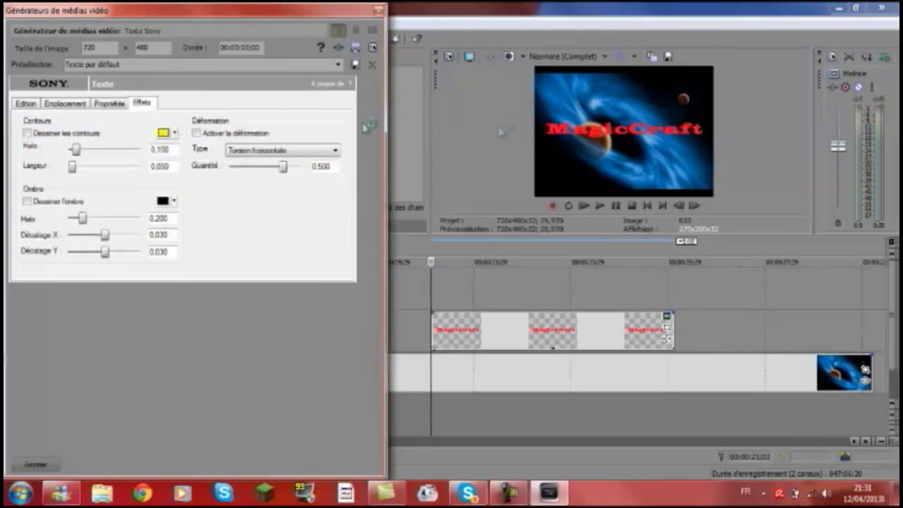
click(176, 133)
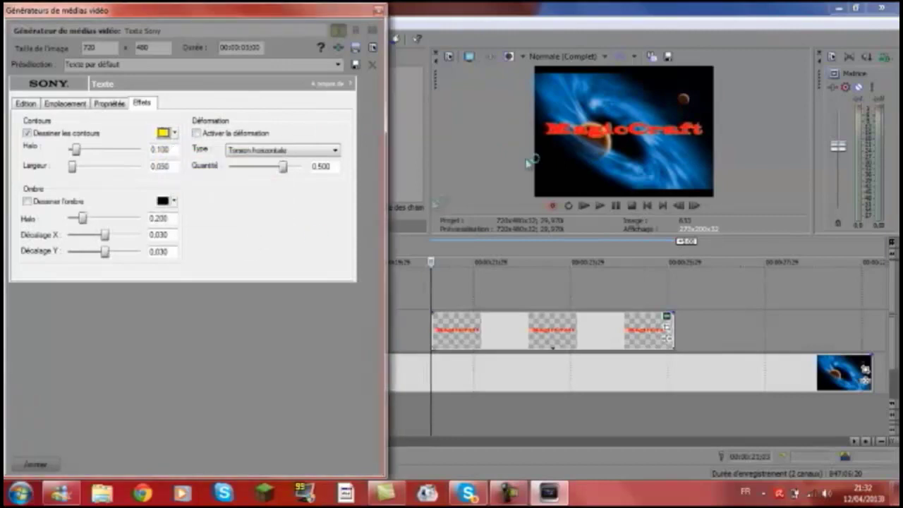
drag(92, 220, 132, 221)
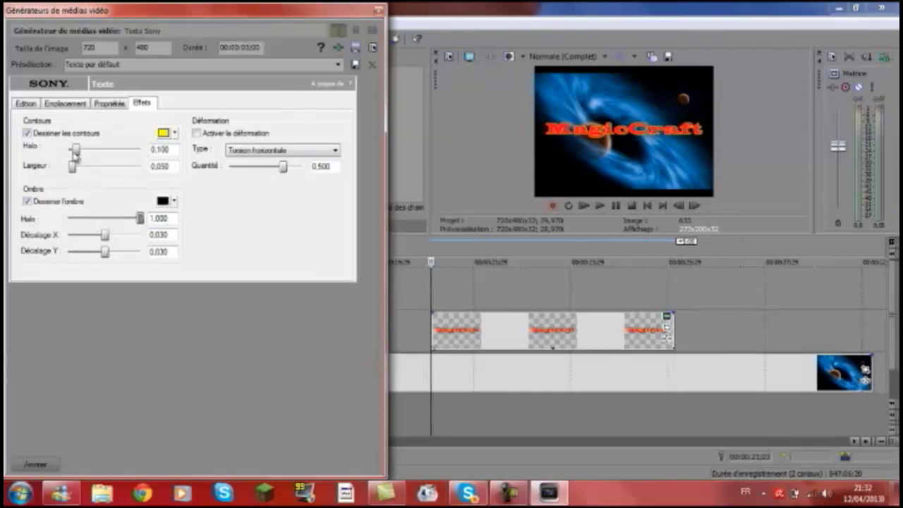
mouse_move(108, 157)
mouse_down()
mouse_move(128, 160)
mouse_move(56, 155)
mouse_move(91, 151)
mouse_up()
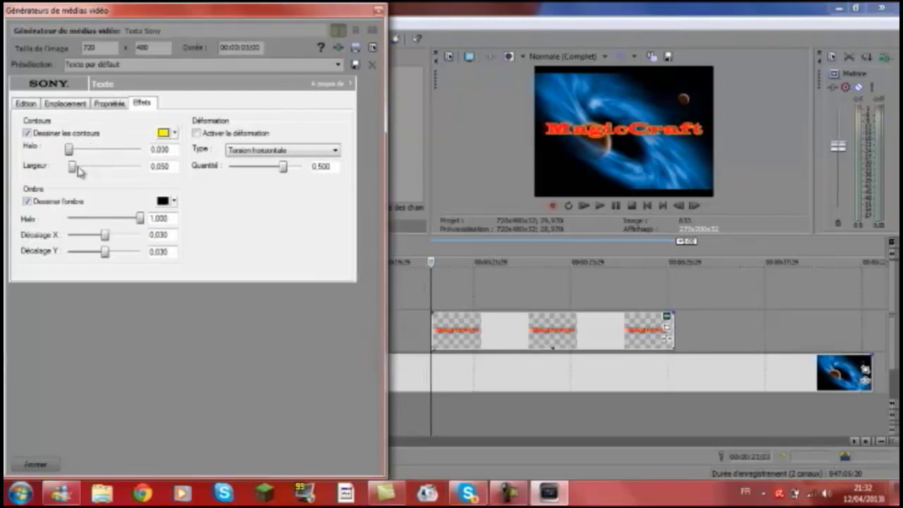
mouse_move(79, 171)
mouse_down()
mouse_move(142, 169)
mouse_move(83, 169)
mouse_up()
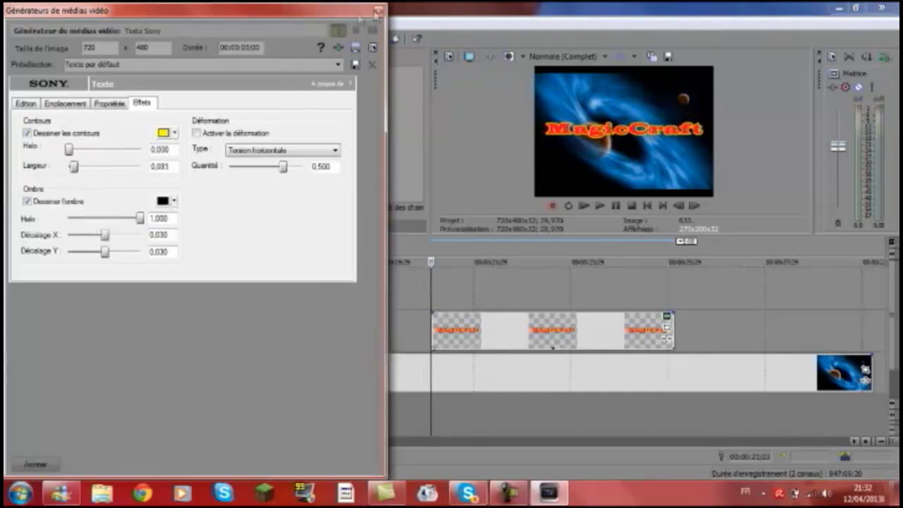
click(379, 10)
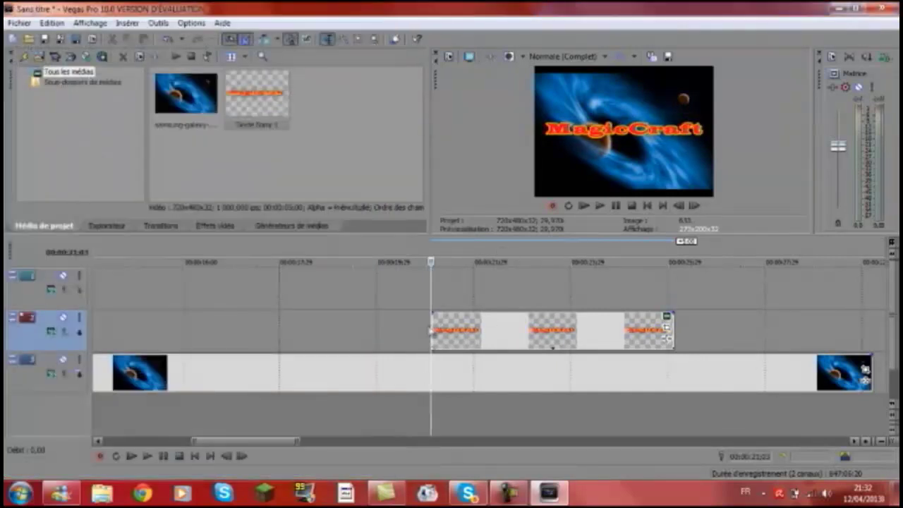
Step: Extend the text event so it starts at about 13 seconds and ends together with the image clip below
drag(433, 330, 74, 325)
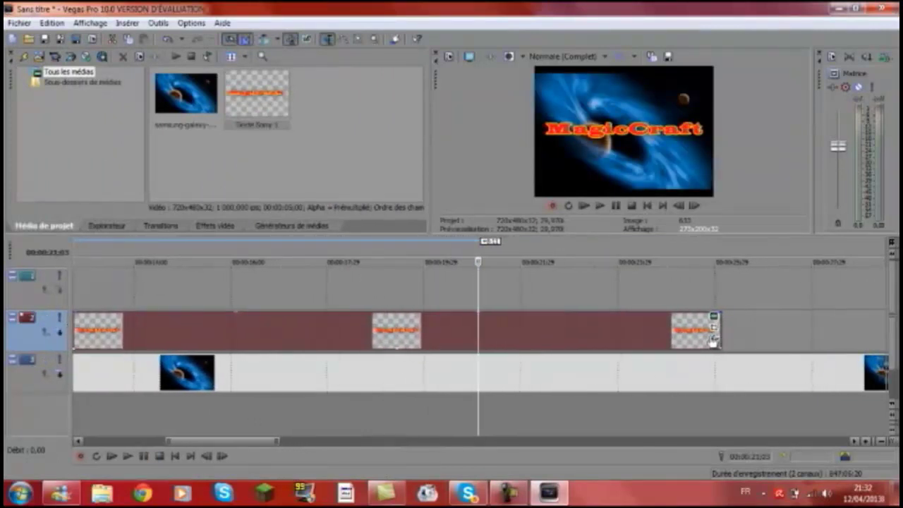
scroll(485, 422, down, 2)
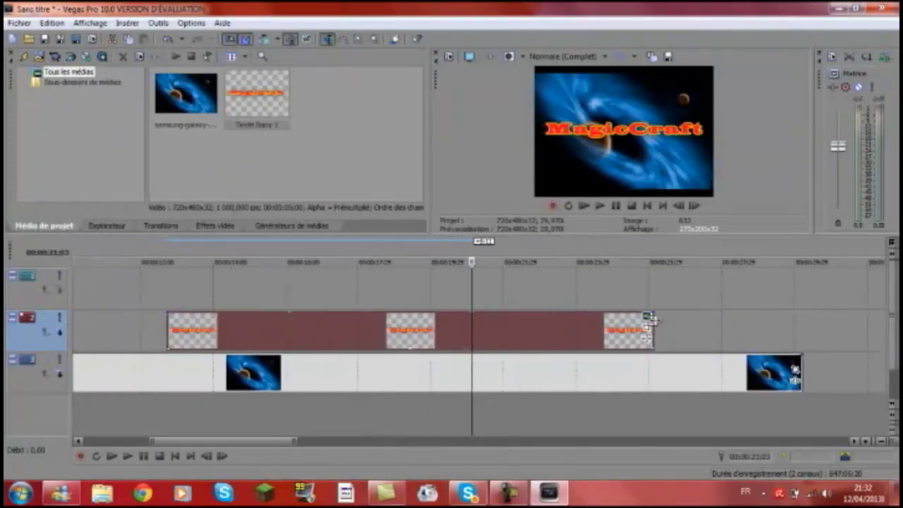
drag(653, 329, 802, 327)
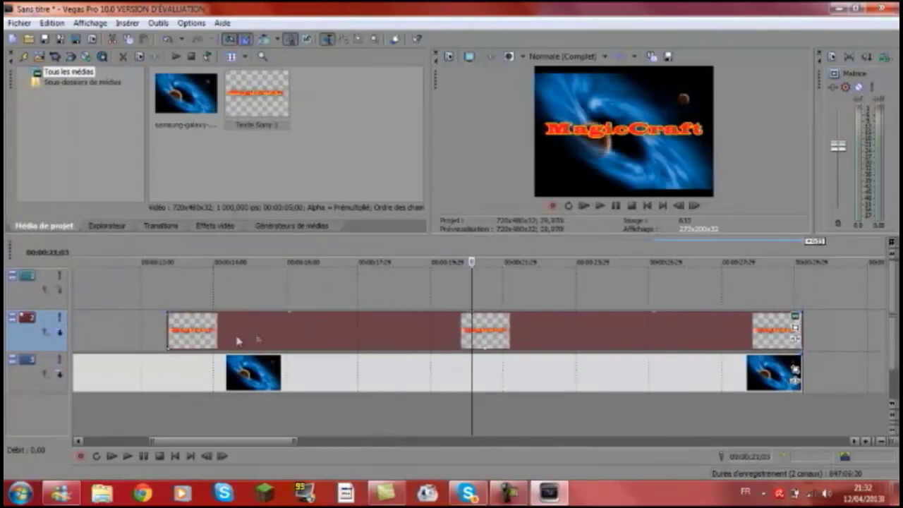
Step: Extend the MagicCraft text event back to the very beginning of the timeline so it matches the image clip's start
drag(169, 332, 74, 332)
scroll(255, 324, down, 2)
scroll(255, 325, down, 2)
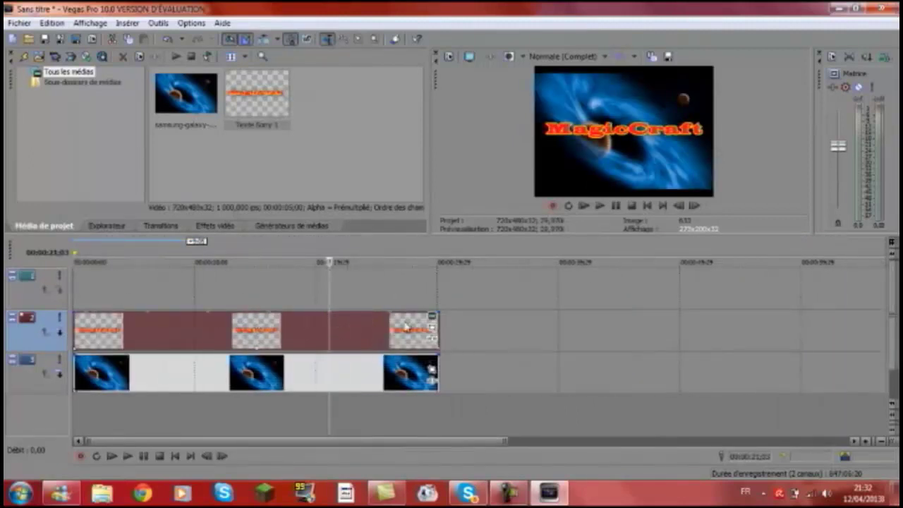
scroll(423, 339, up, 2)
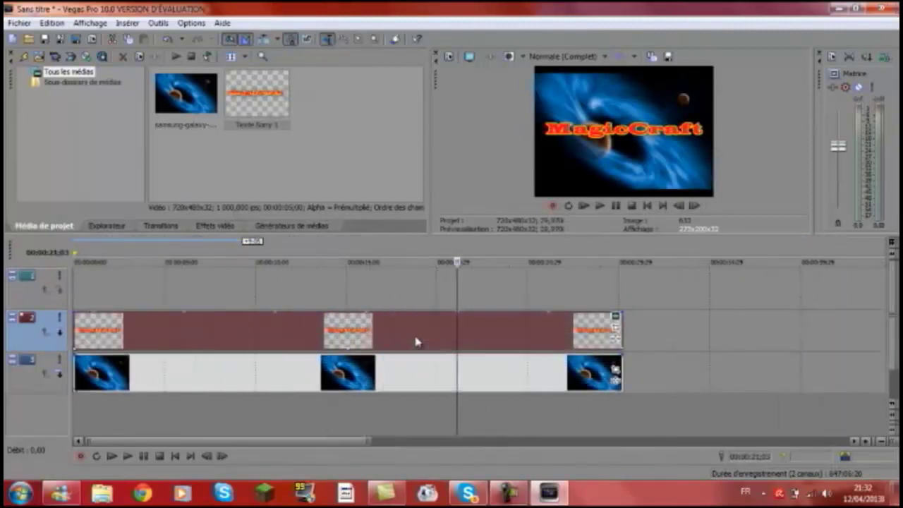
Step: Match the generated title media's duration to the length of its event and close the text generator
click(615, 328)
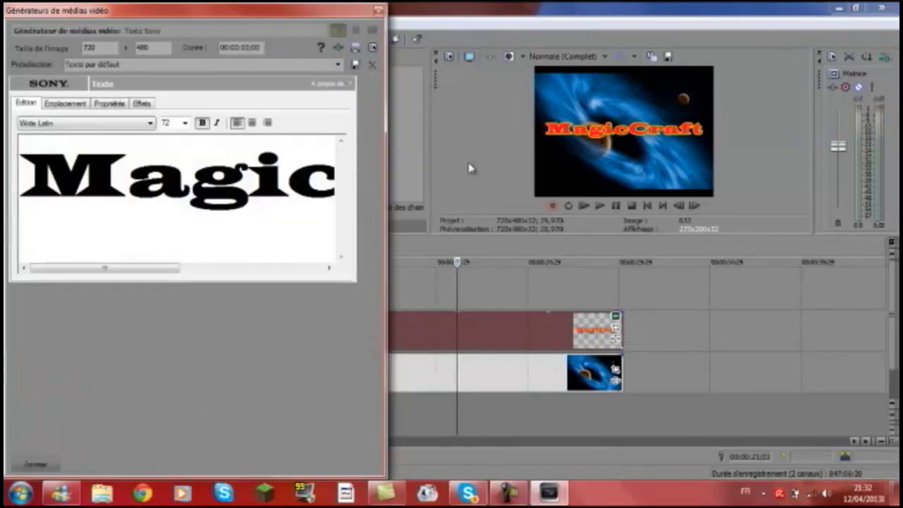
click(356, 53)
click(379, 10)
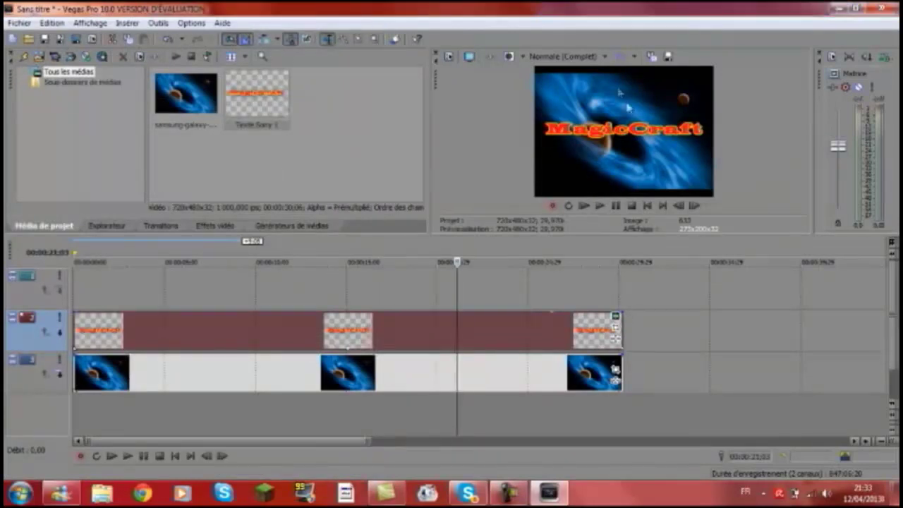
Step: Insert an audio track below the image track
right_click(28, 412)
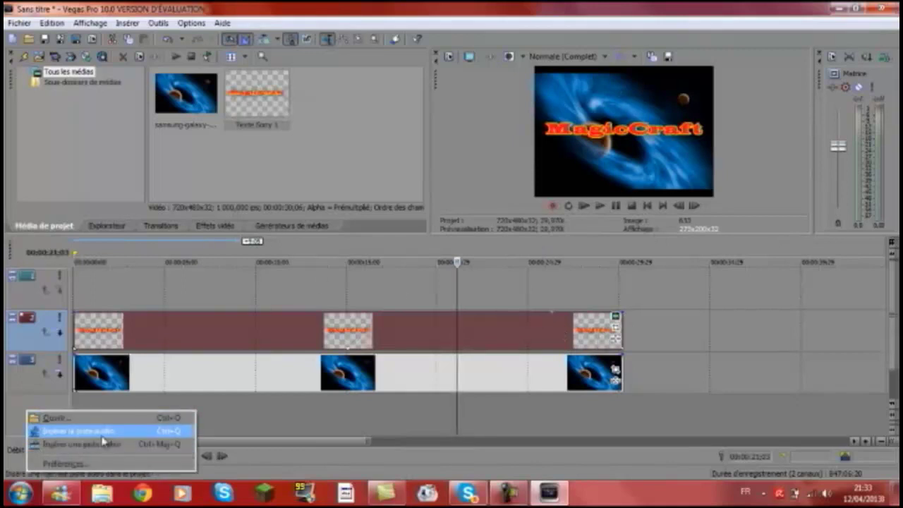
click(99, 431)
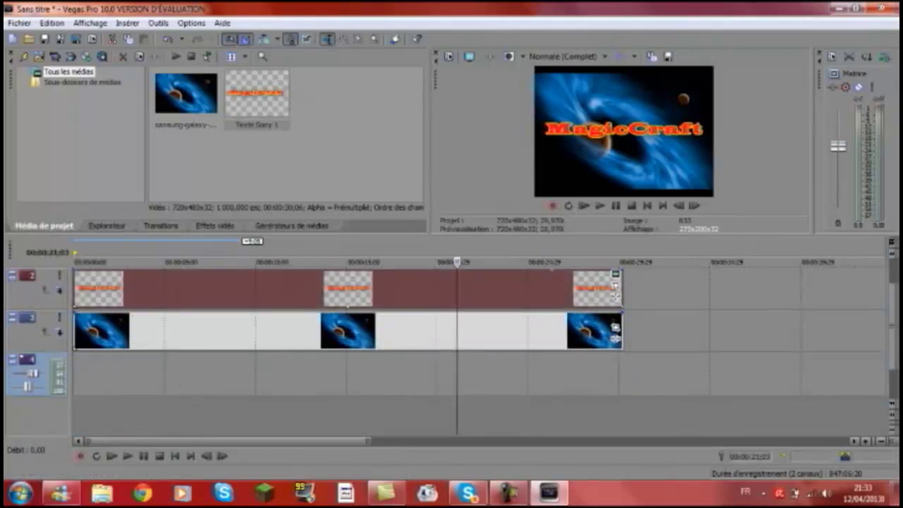
key(ctrl+shift+q)
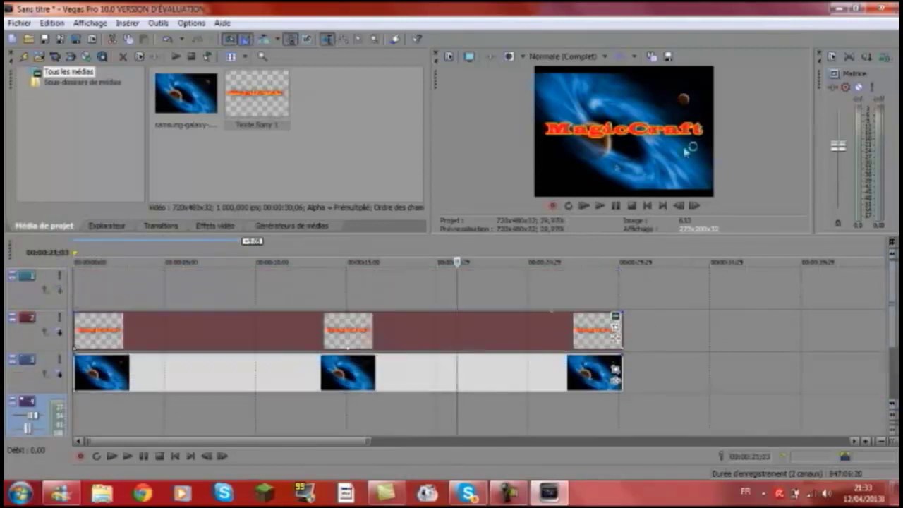
Step: In the title event's pan/crop, enlarge the crop frame to about 2250 × 1500 at the start so the text appears small
click(616, 328)
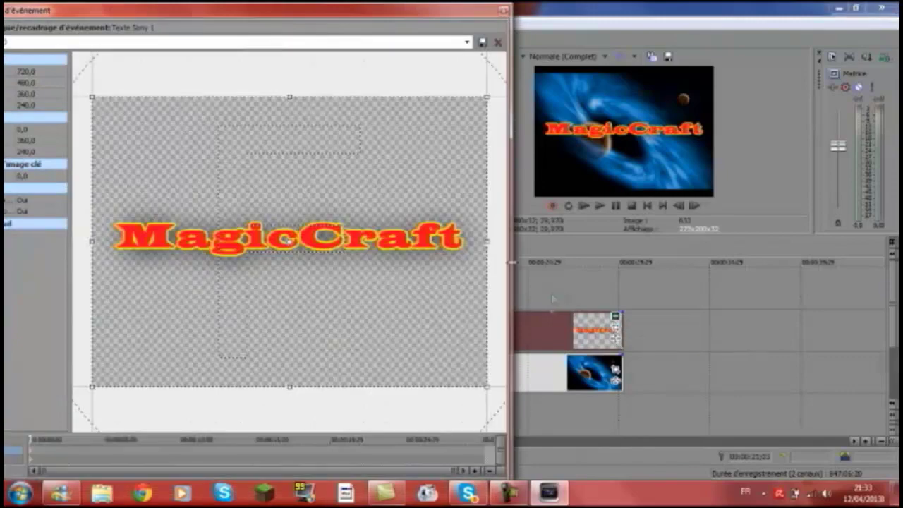
scroll(385, 233, down, 6)
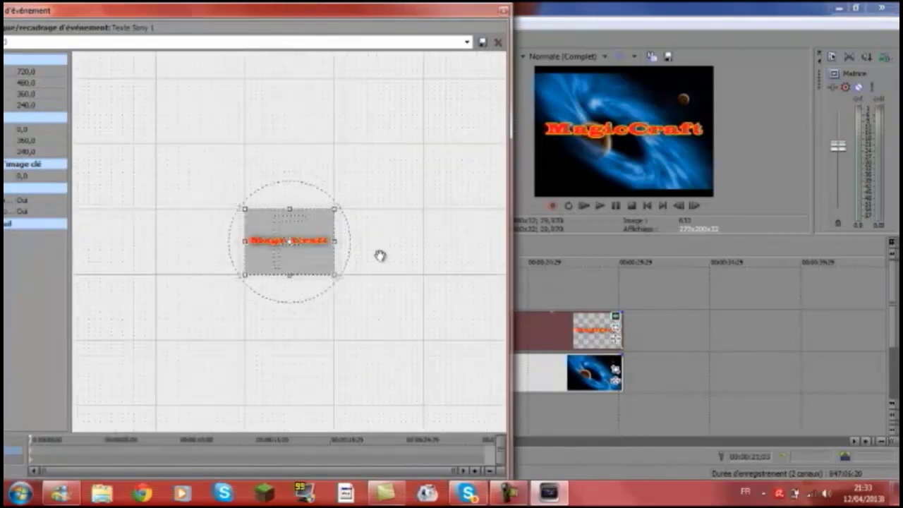
scroll(353, 214, up, 2)
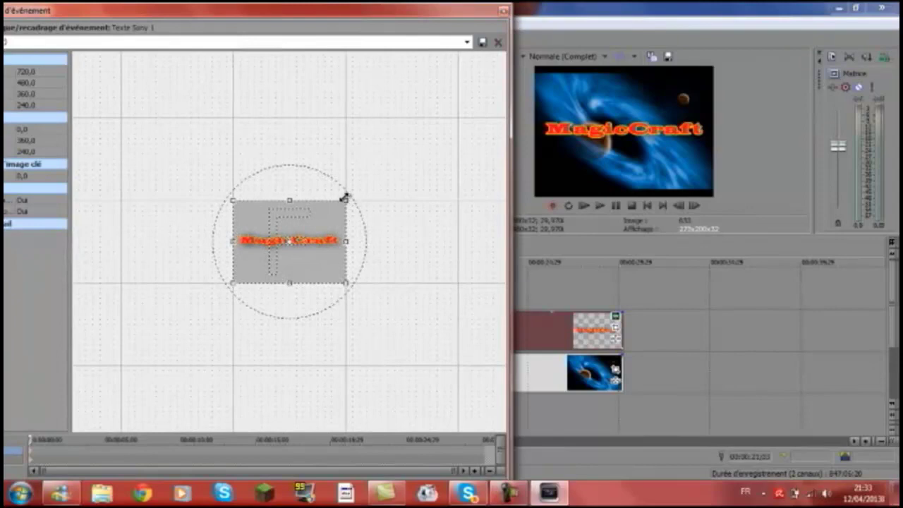
drag(344, 198, 480, 115)
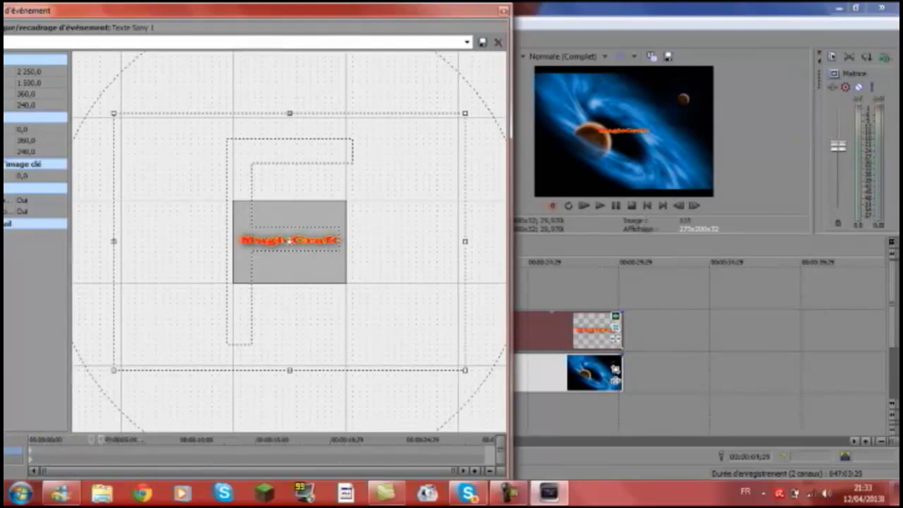
Step: Add a pan/crop keyframe at about 27;21 with the title's crop frame reduced to 720 × 480, and close the crop settings
drag(466, 452, 483, 446)
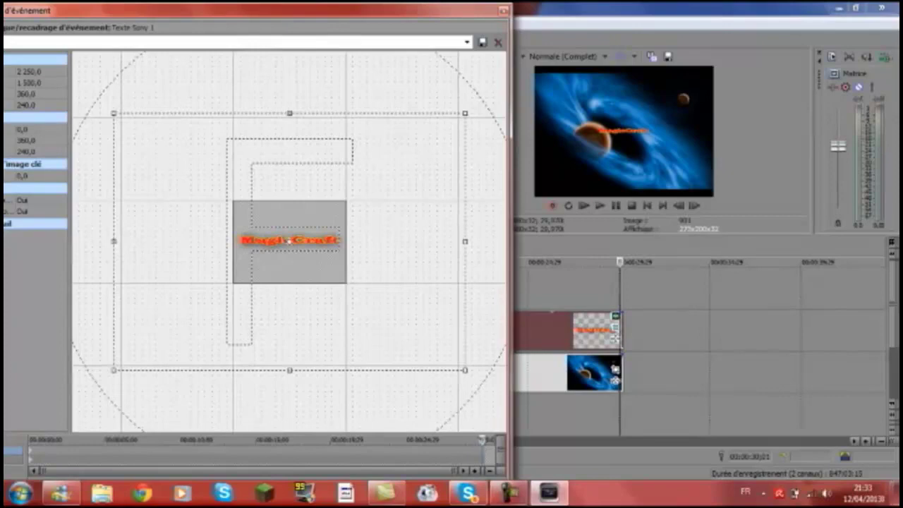
drag(483, 440, 464, 440)
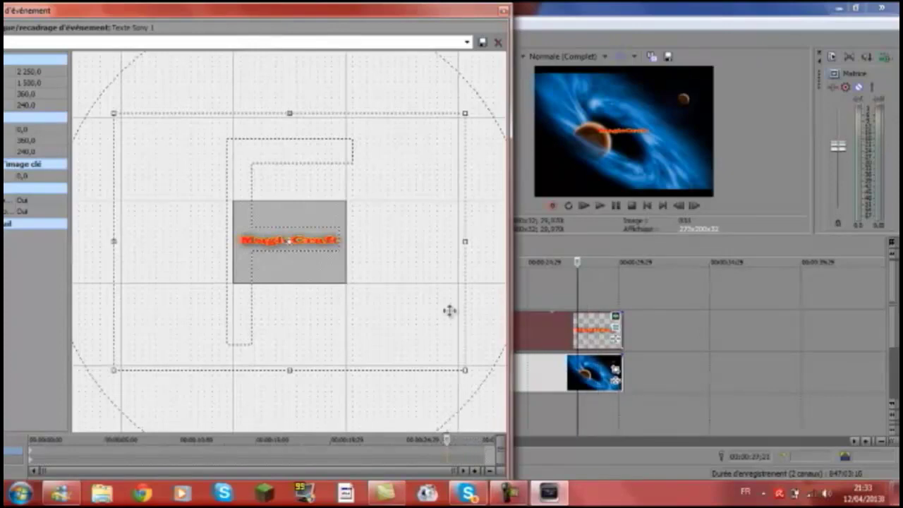
drag(465, 123, 363, 204)
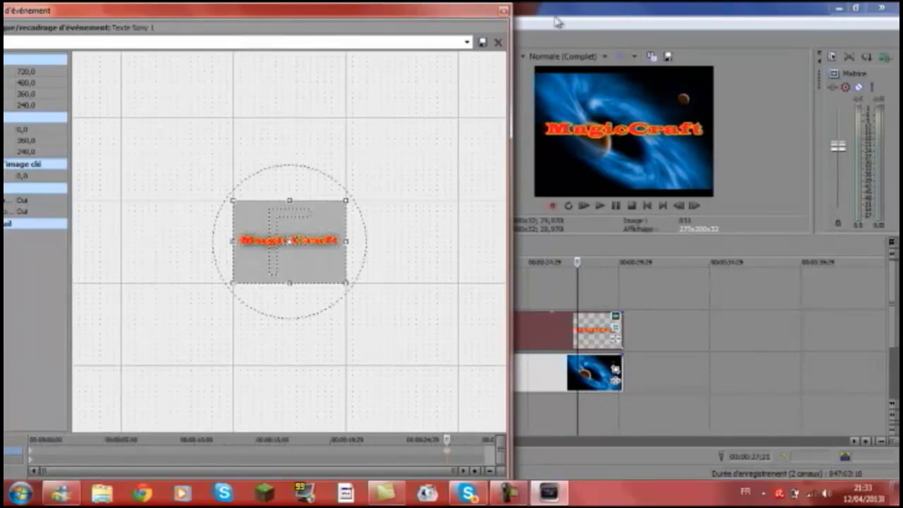
click(504, 13)
Step: Play the title's zoom animation from the start and from the middle of the timeline to check its speed
click(584, 205)
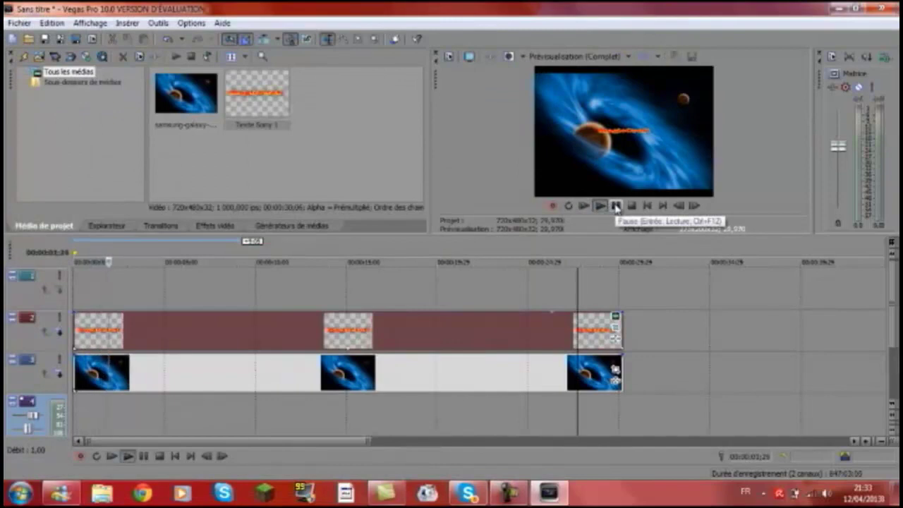
click(418, 422)
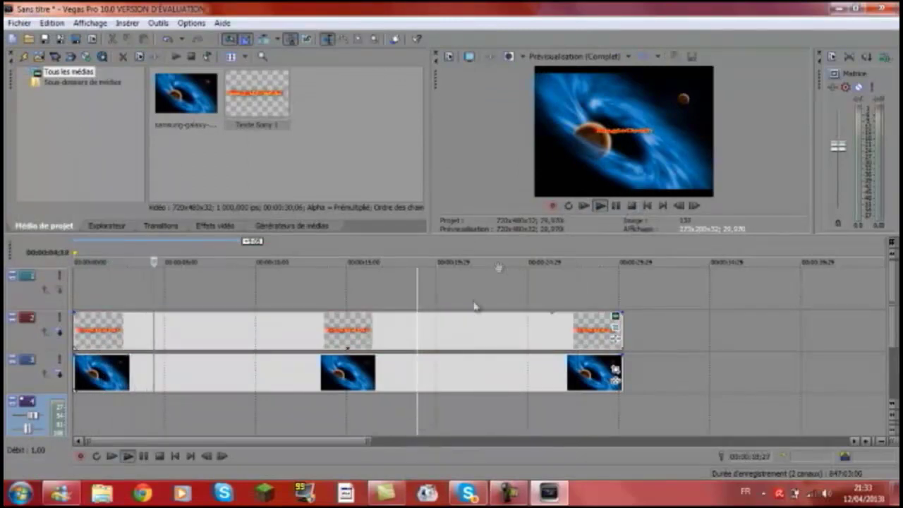
click(615, 205)
click(380, 422)
click(600, 205)
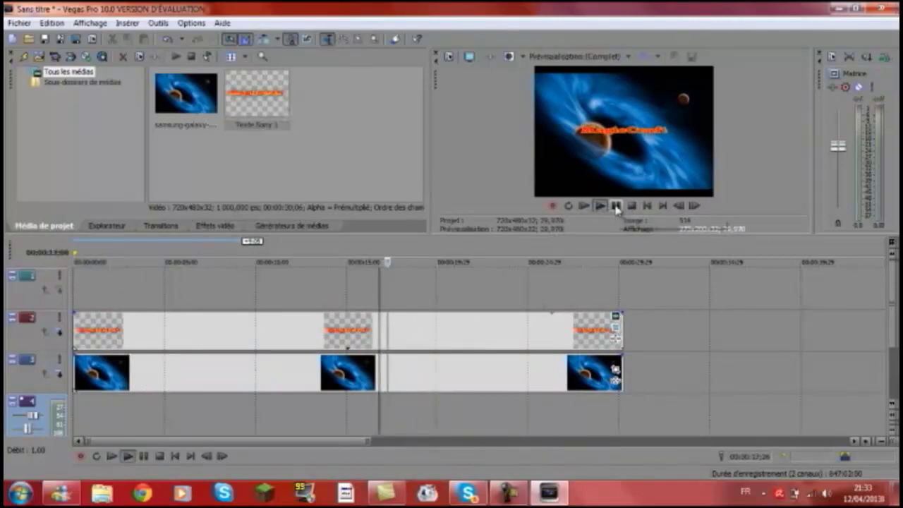
click(616, 206)
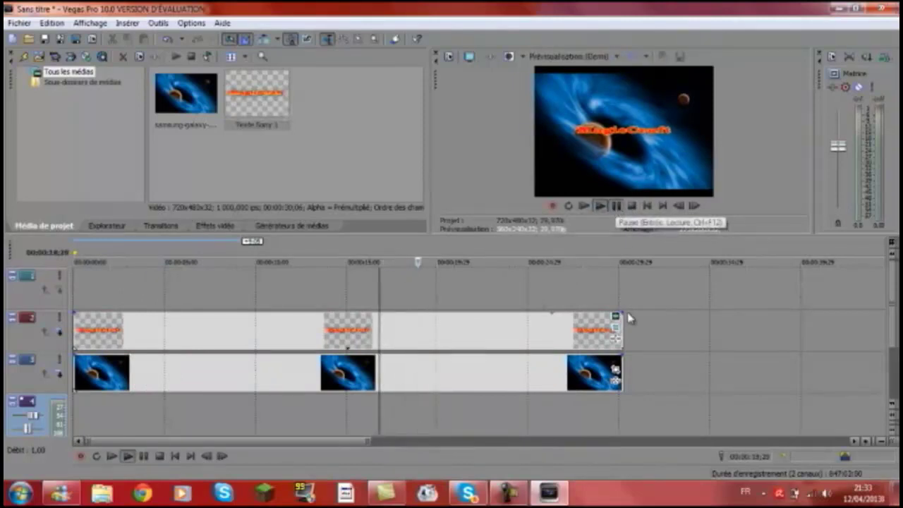
Step: Remove the title's crop keyframe near 27 seconds and enlarge its crop frame at the start to about 2880 × 1920
click(619, 334)
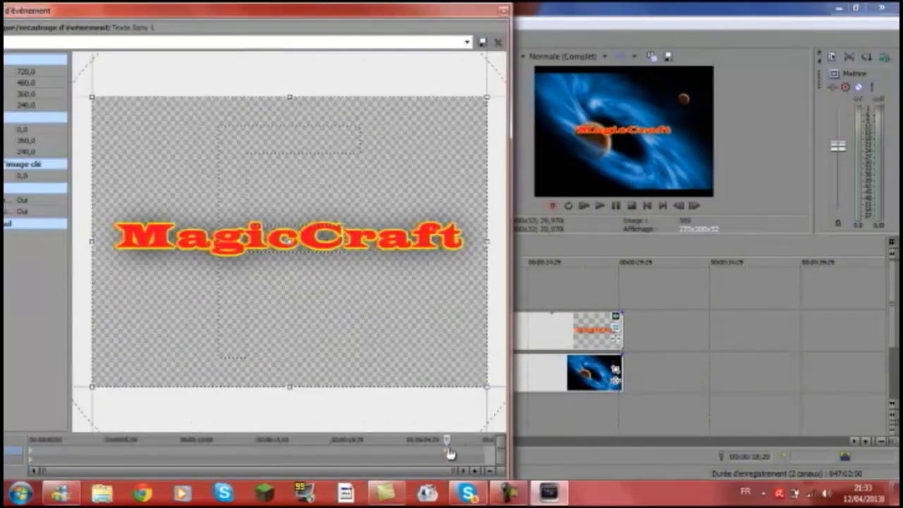
click(447, 453)
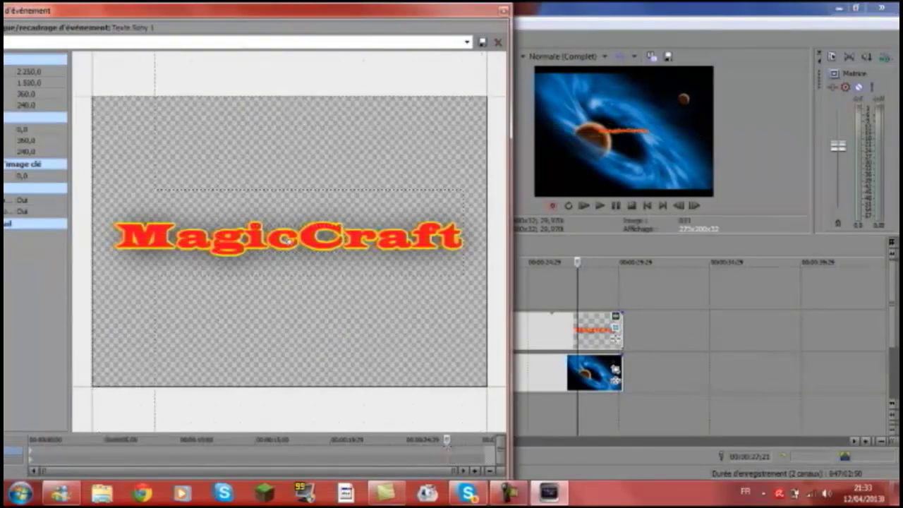
scroll(287, 237, down, 3)
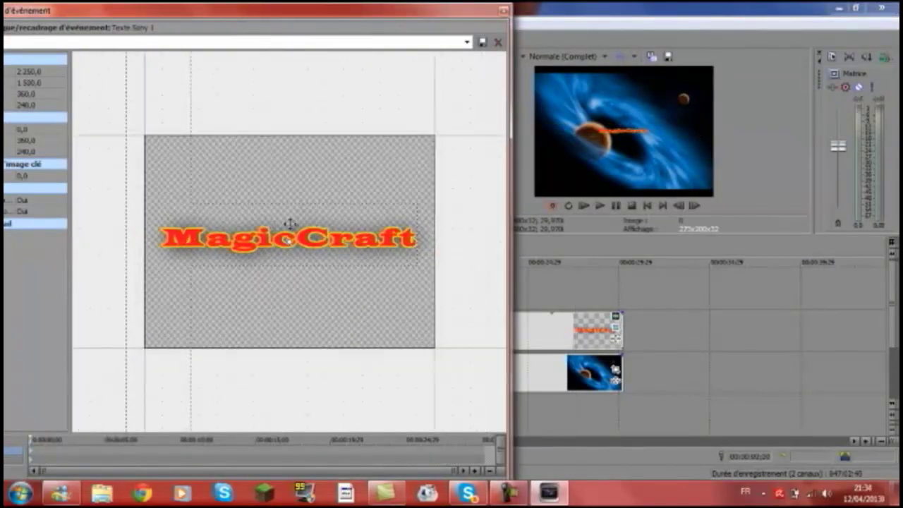
scroll(410, 162, down, 3)
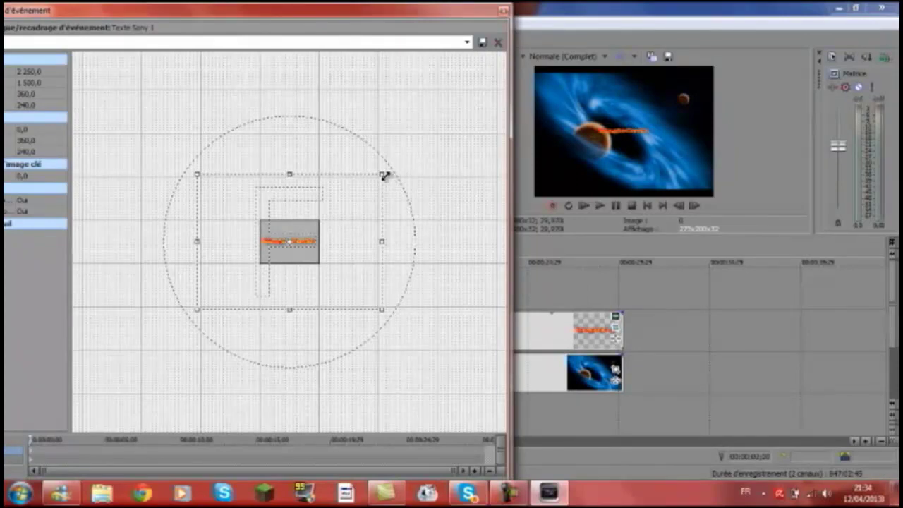
drag(384, 176, 408, 154)
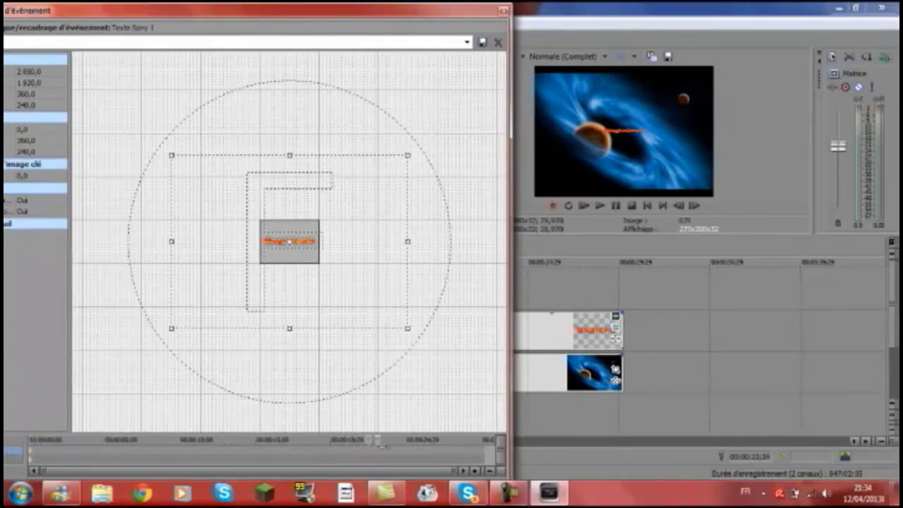
Step: Add a pan/crop keyframe at about 23;13 with the title's crop frame reduced to 630 × 420, and close the crop settings
drag(407, 155, 333, 219)
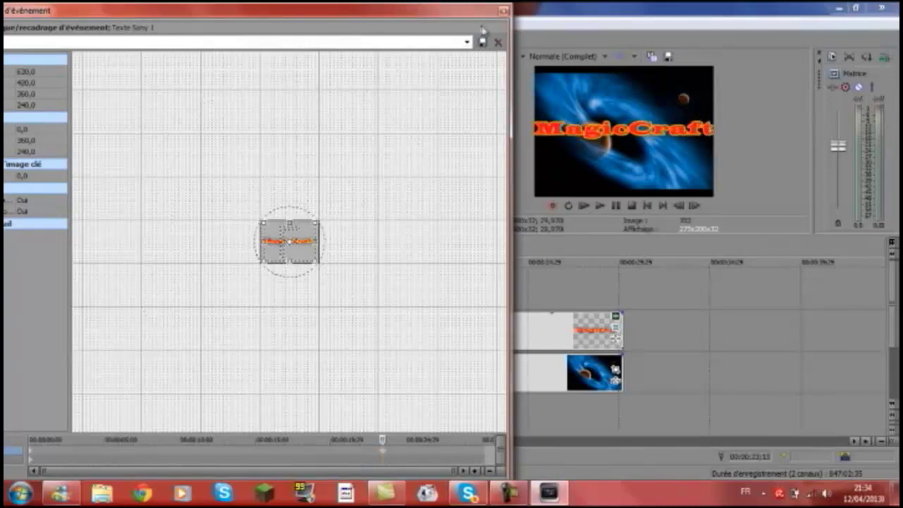
click(504, 12)
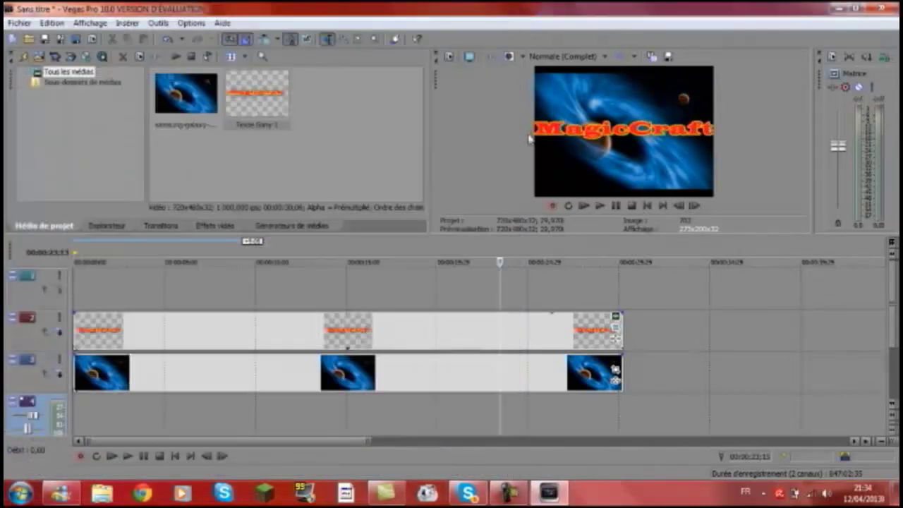
click(616, 316)
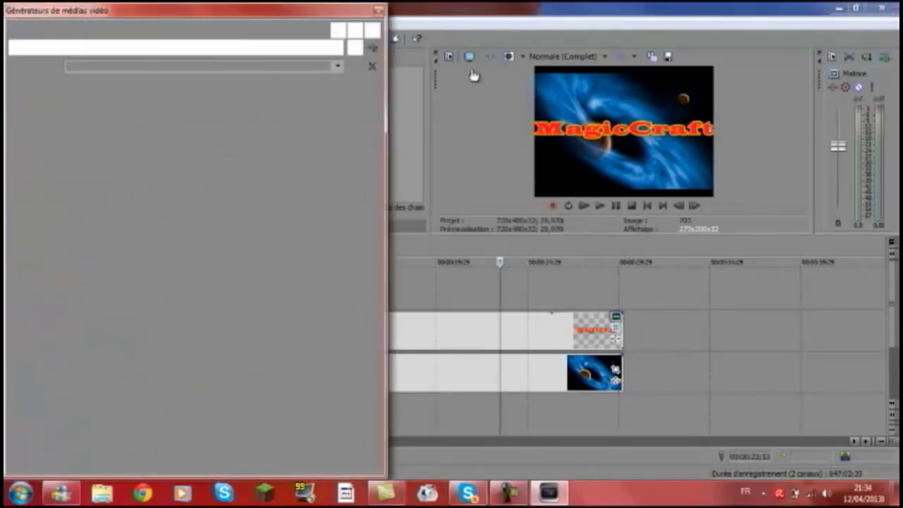
click(379, 11)
Step: Insert a new text media event on the empty top track at about 24;06 and clear its sample text
right_click(285, 287)
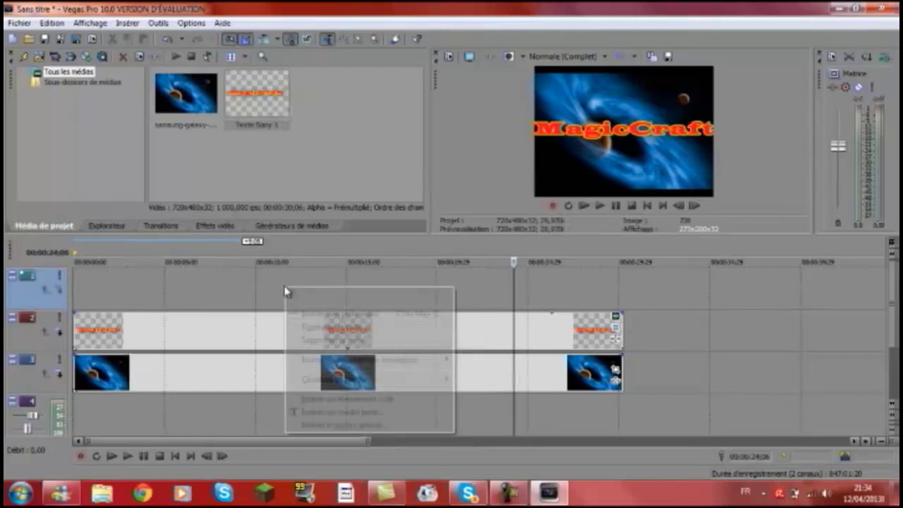
click(348, 413)
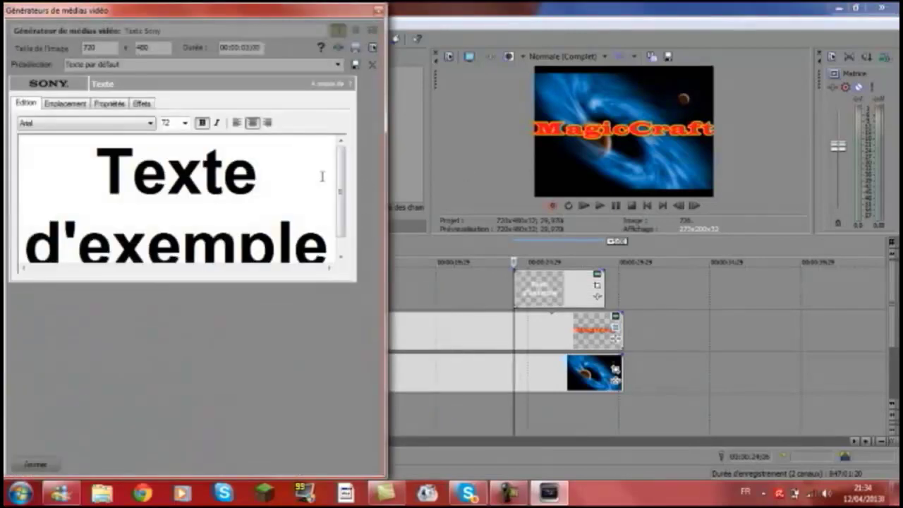
click(322, 176)
key(shift+Right)
key(Delete)
key(Delete)
drag(62, 173, 107, 180)
key(Delete)
drag(230, 180, 92, 184)
key(Delete)
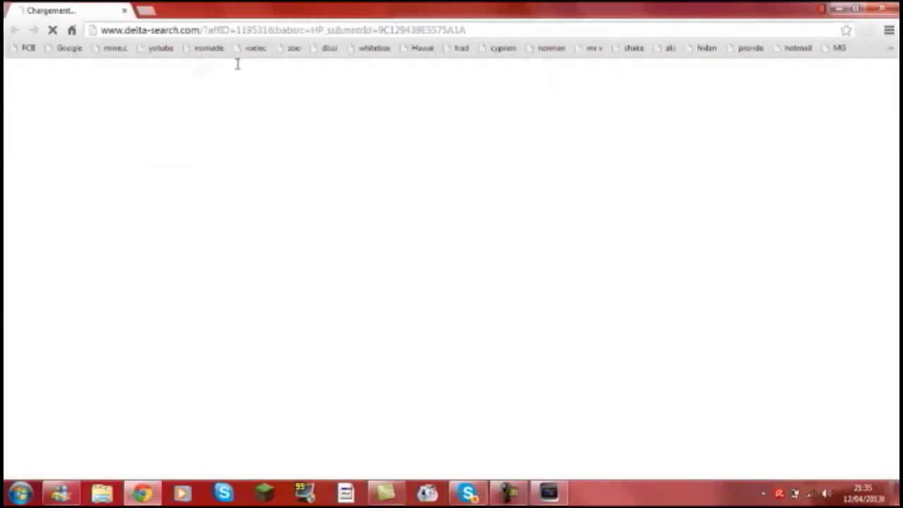
Step: In the Chrome browser, open the account's own YouTube channel page and copy its web address
click(154, 50)
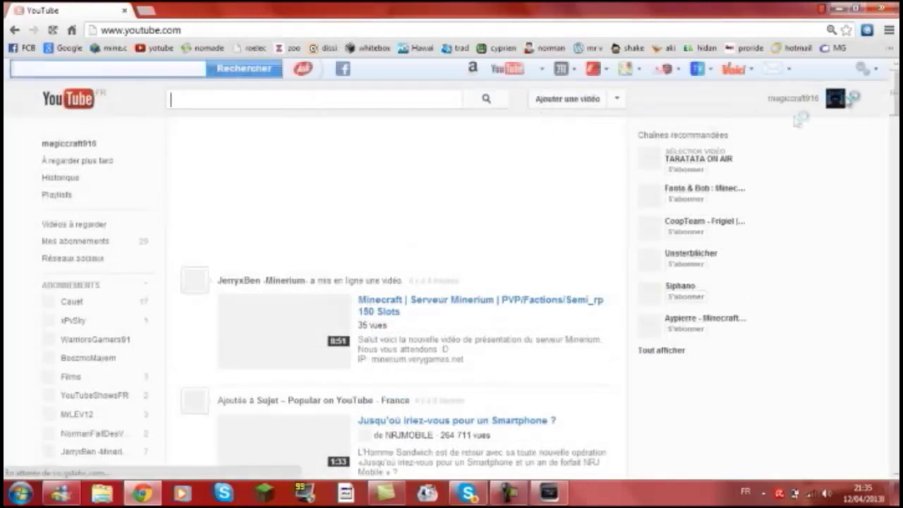
click(850, 101)
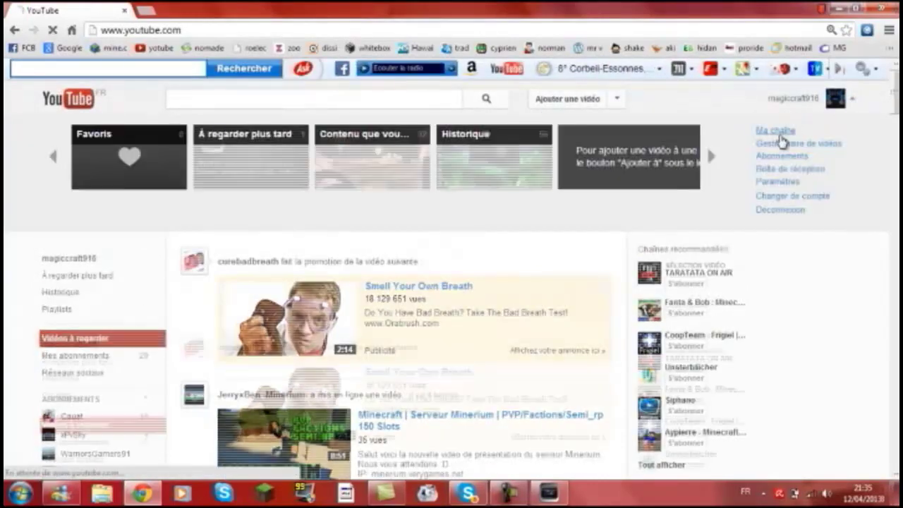
click(780, 133)
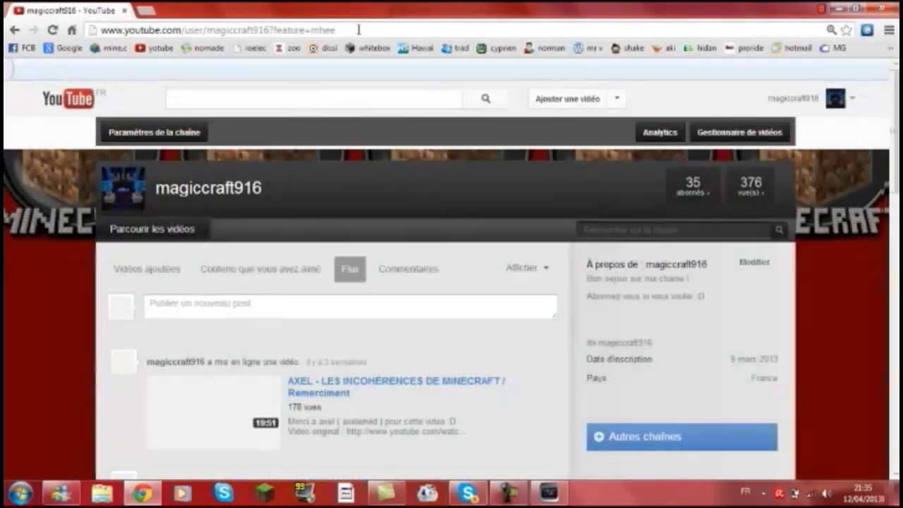
drag(337, 29, 99, 31)
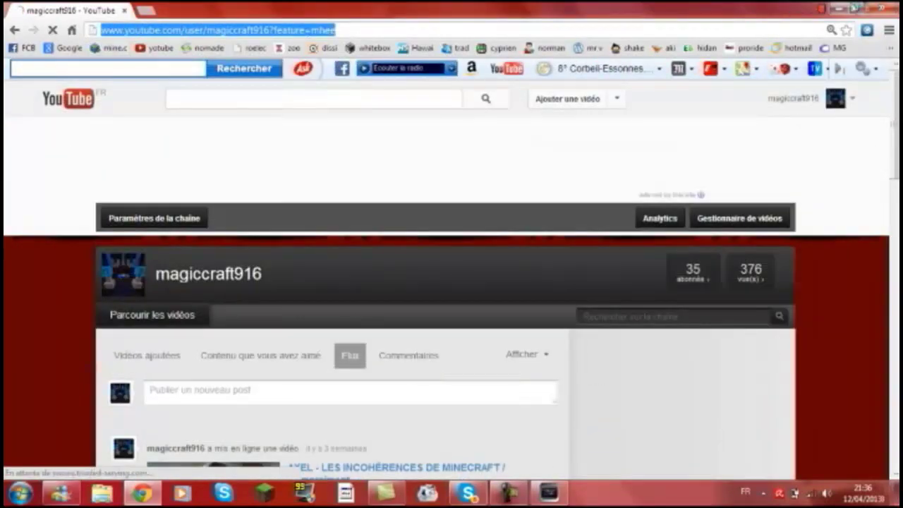
Step: Switch back to Vegas Pro and paste the copied channel address into the new text event
click(549, 492)
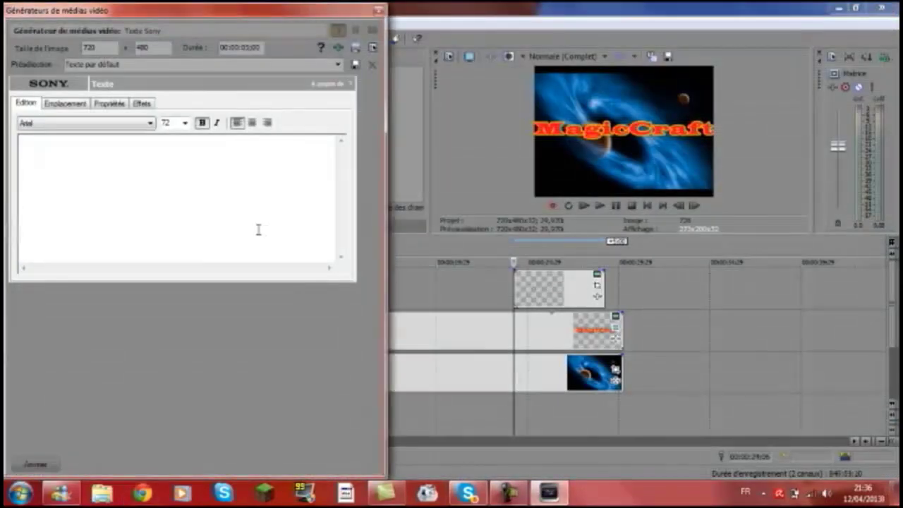
key(ctrl+v)
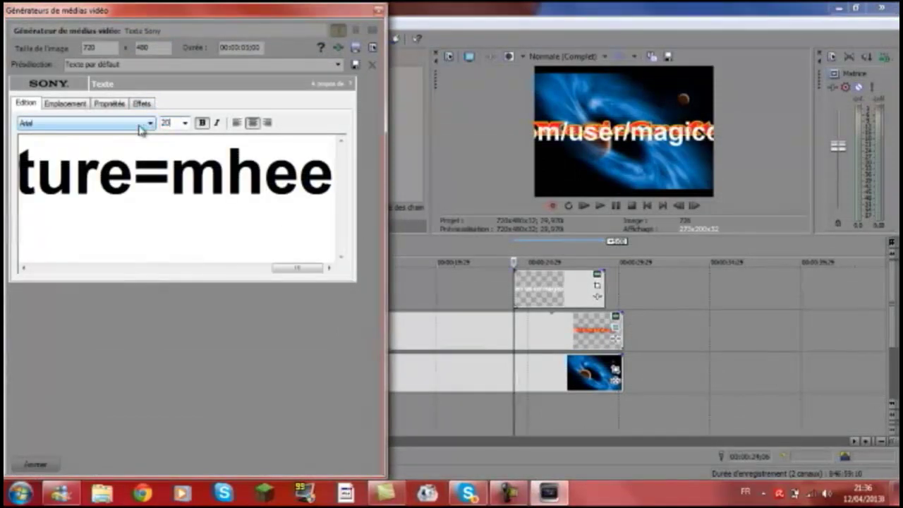
Step: Reduce the channel address text to font size 20 and move it below the MagicCraft title
key(ctrl+z)
click(65, 103)
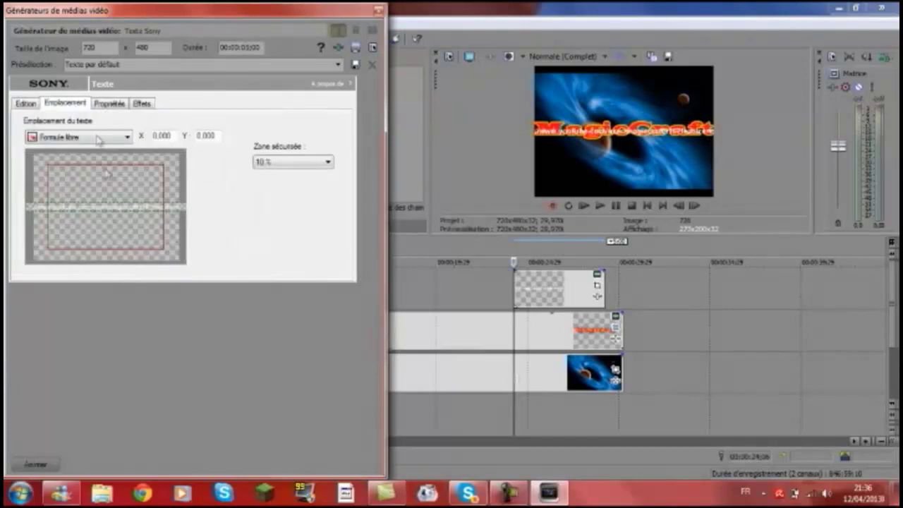
drag(116, 205, 108, 229)
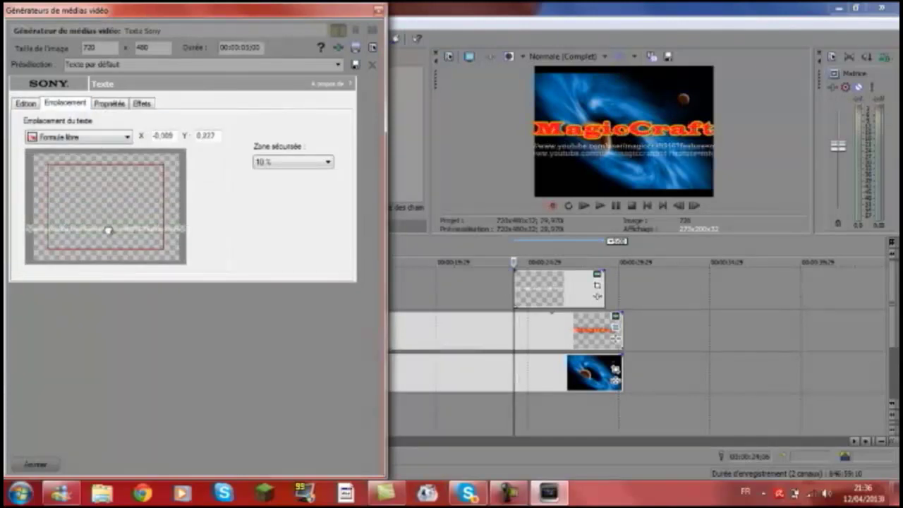
Step: Colour the channel address text magenta with RGB values of about 255, 0, 197
click(127, 107)
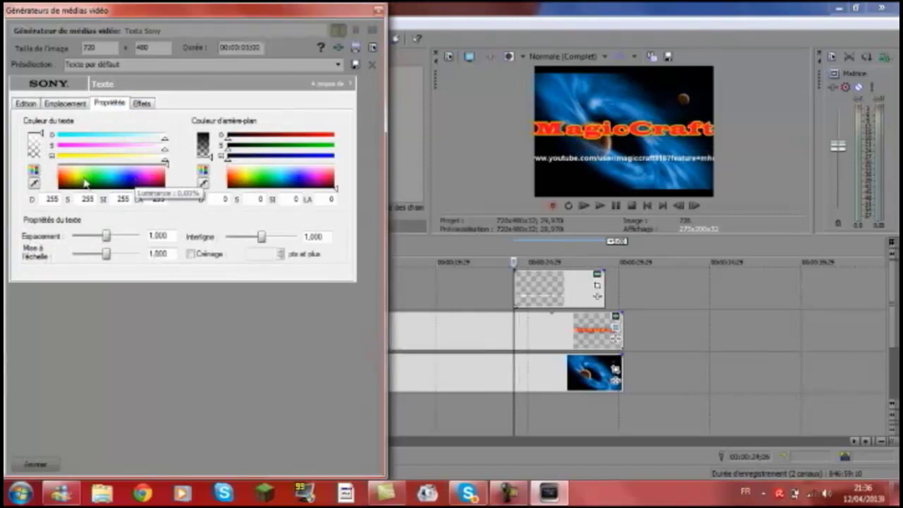
click(78, 178)
click(67, 178)
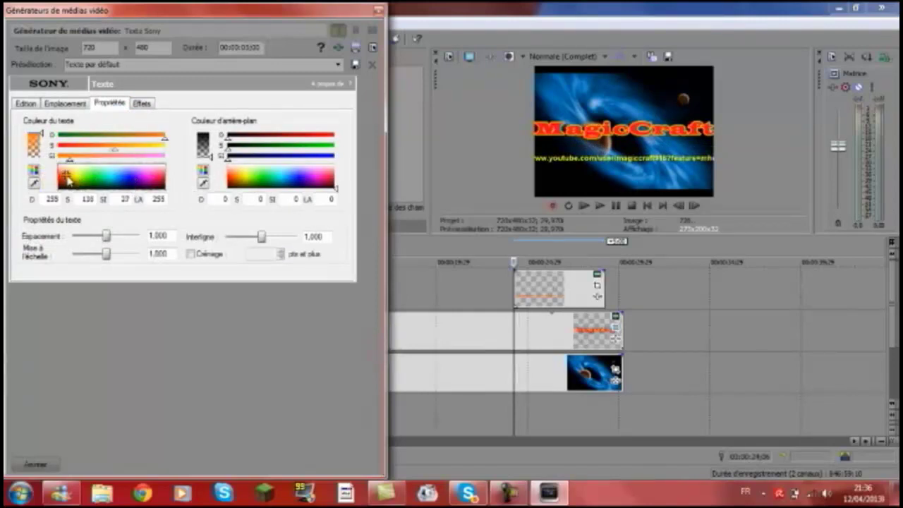
drag(67, 179, 153, 181)
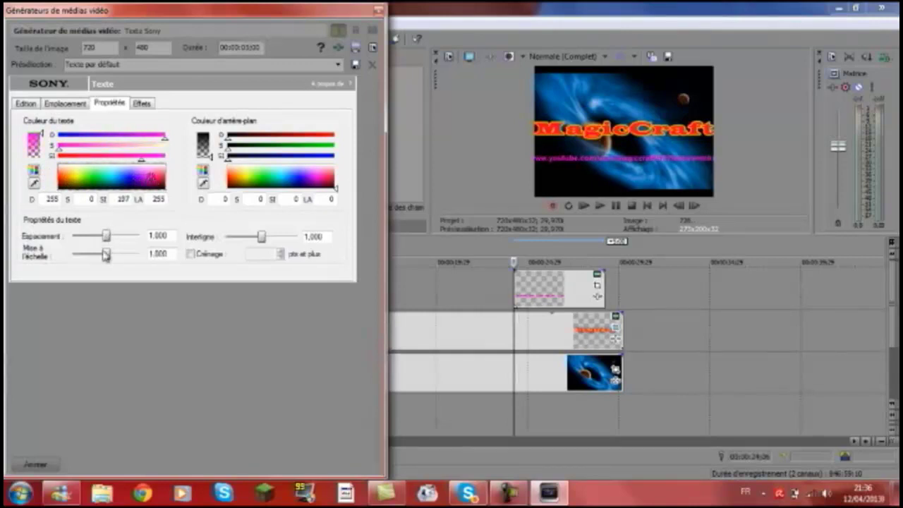
Step: Fit the channel address within the frame using font size 25 and a scale of about 0.65, recentre it below the title, and close its settings
drag(111, 255, 91, 255)
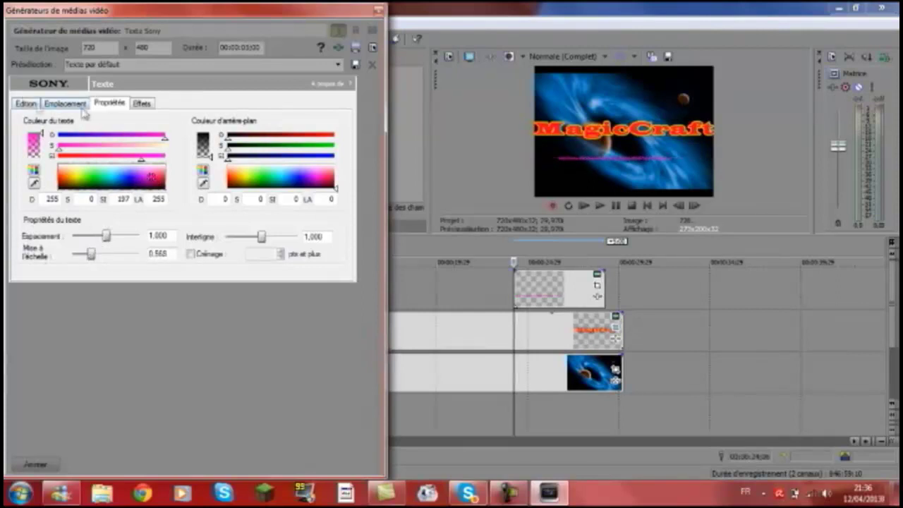
click(30, 102)
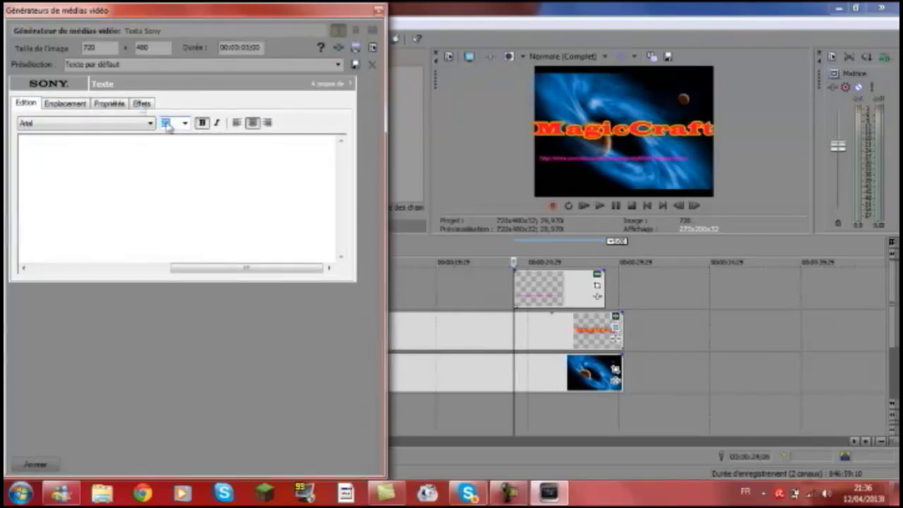
click(110, 103)
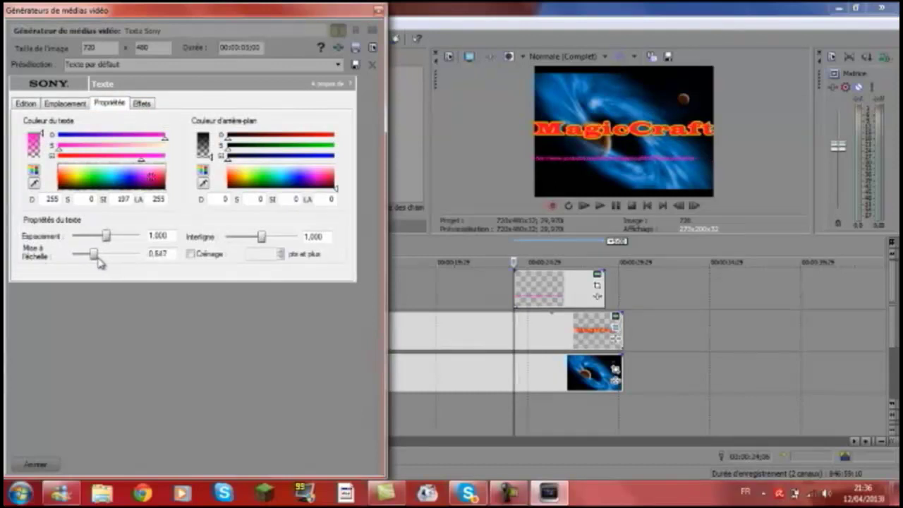
click(62, 104)
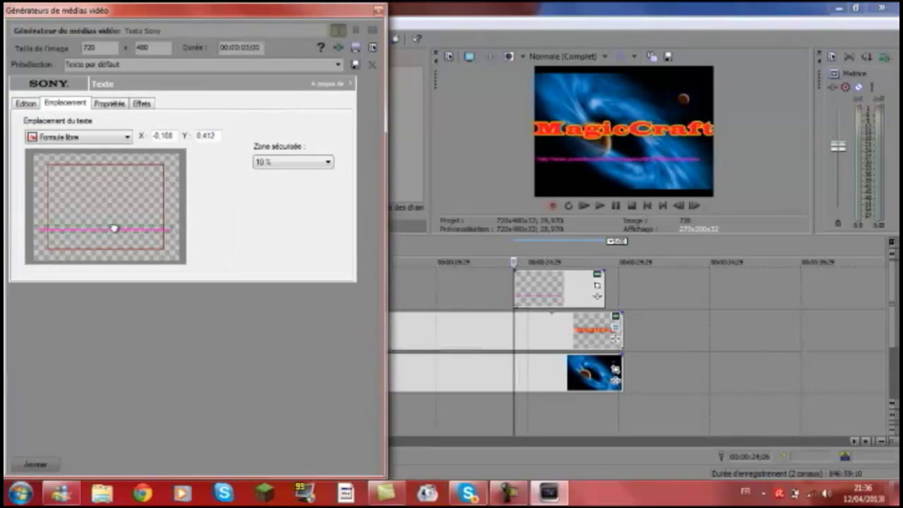
click(144, 104)
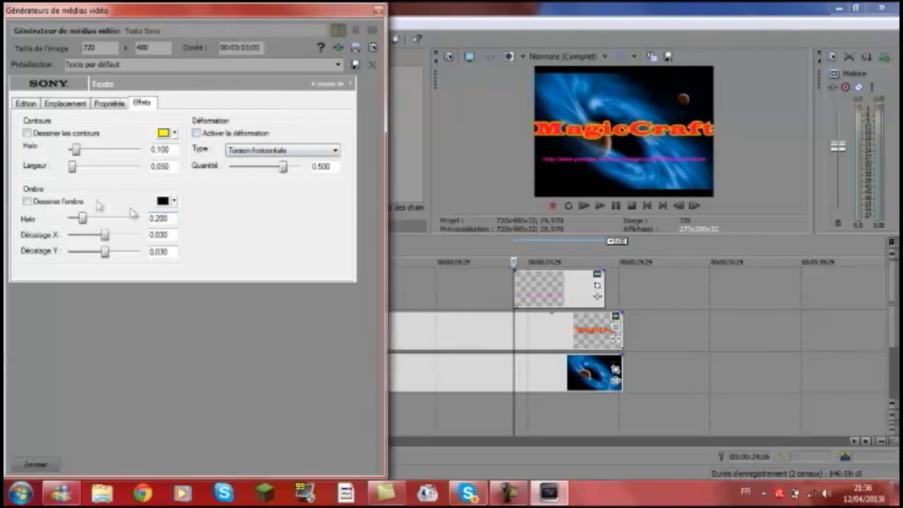
click(379, 11)
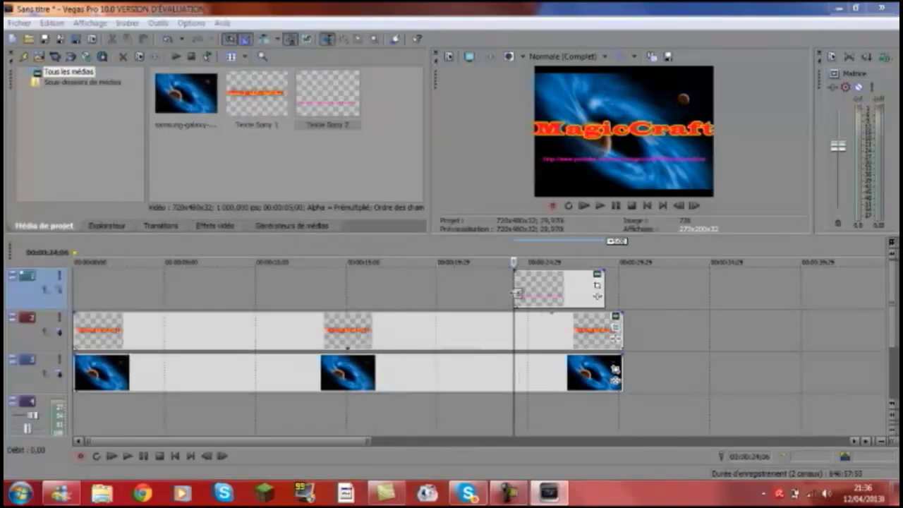
Step: Extend the start of the channel address event earlier for a length of 00:00:12;15, and preview the beginning of the intro
drag(519, 295, 379, 297)
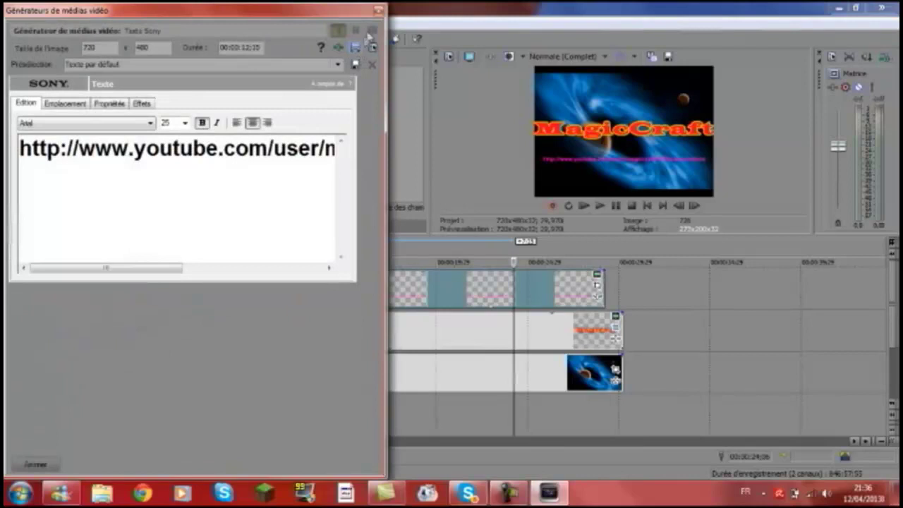
click(379, 10)
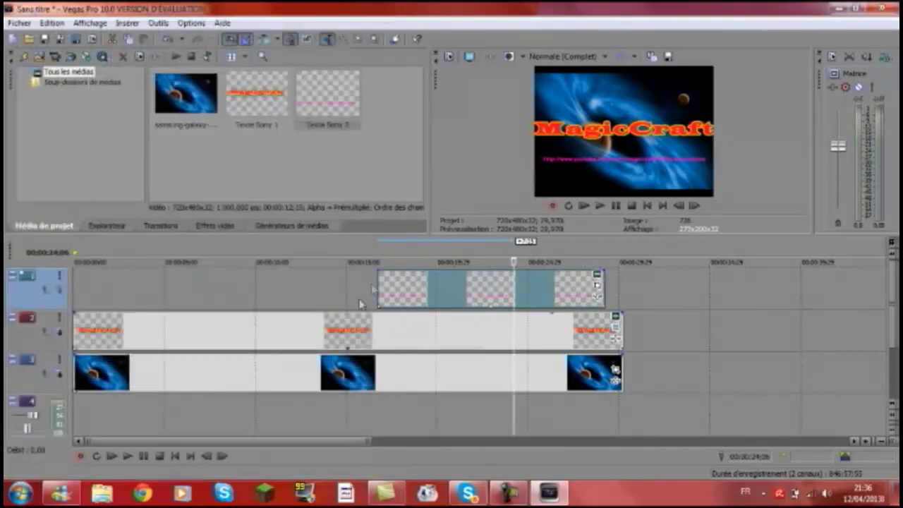
click(585, 205)
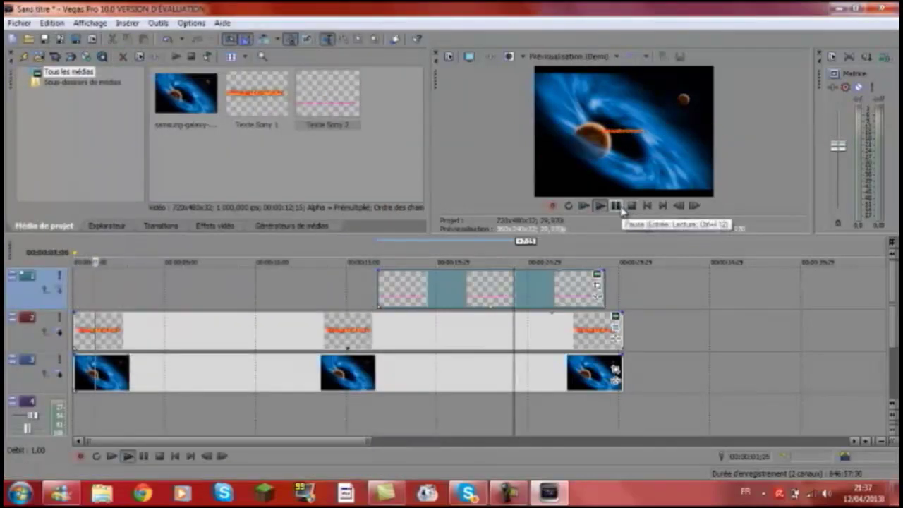
click(615, 205)
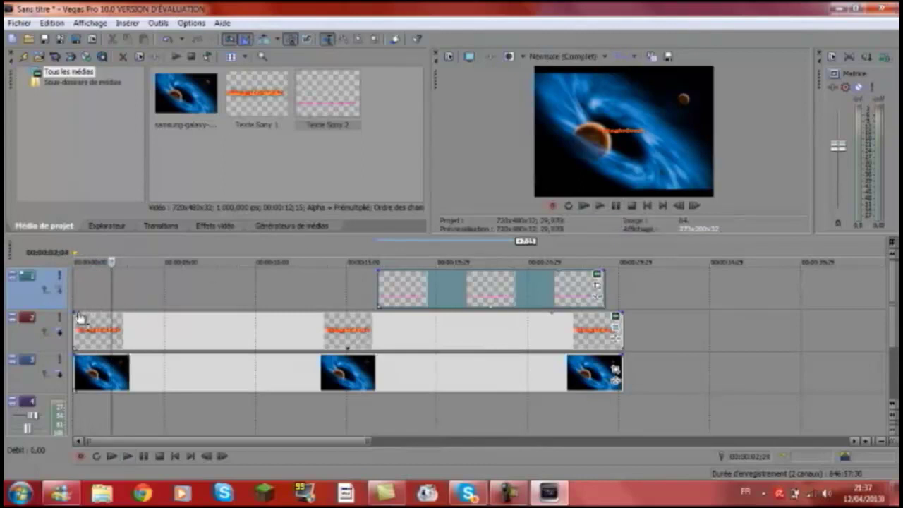
Step: Add fade-ins of about four seconds to the start of the title and background events, and preview them
drag(80, 318, 105, 313)
drag(76, 355, 98, 357)
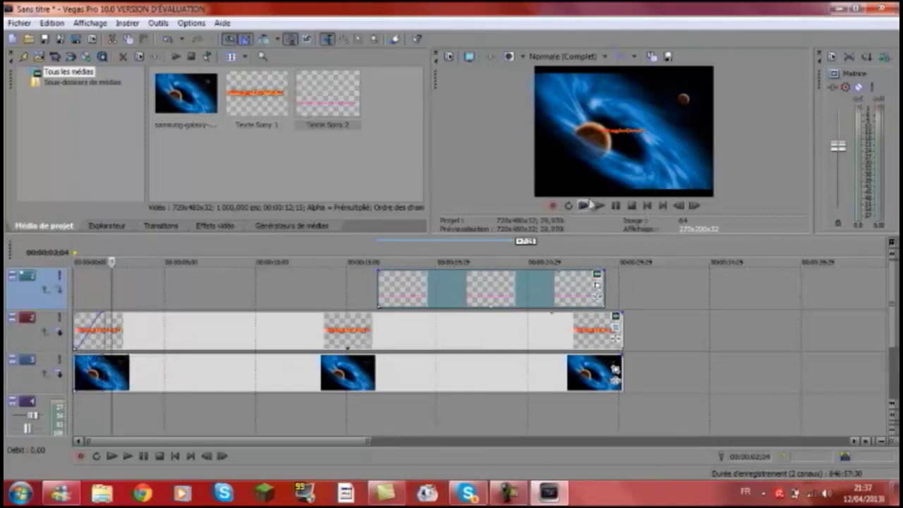
click(595, 206)
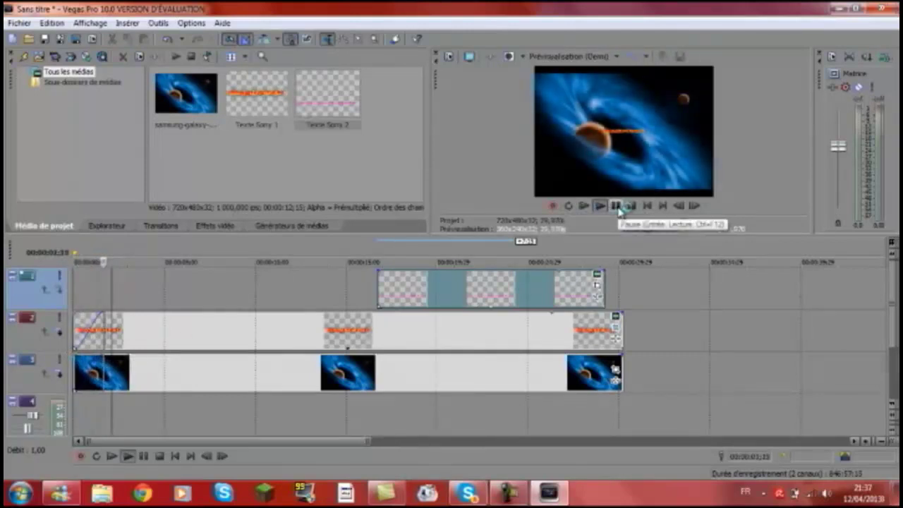
click(616, 206)
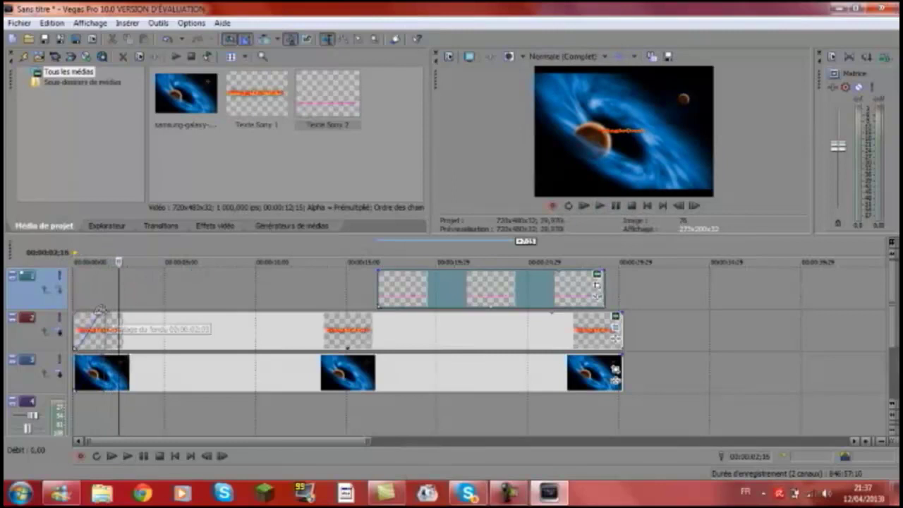
drag(101, 311, 145, 312)
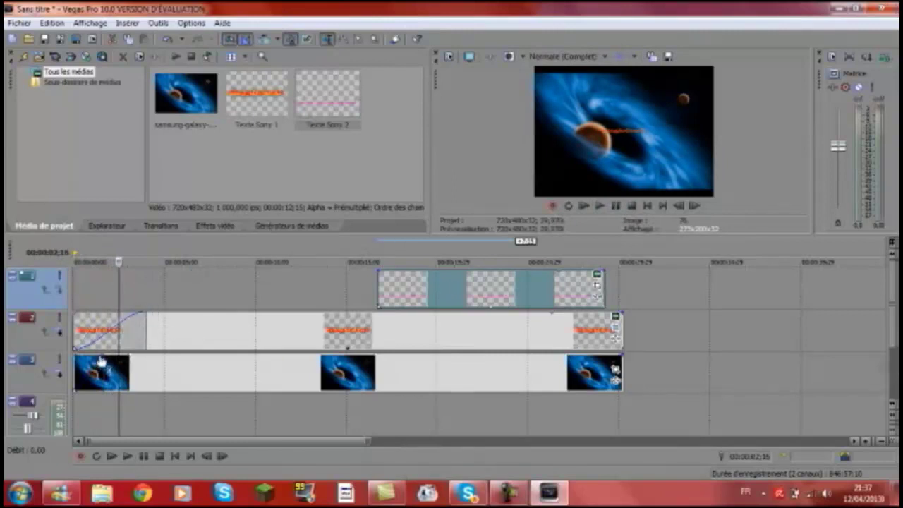
drag(76, 355, 145, 355)
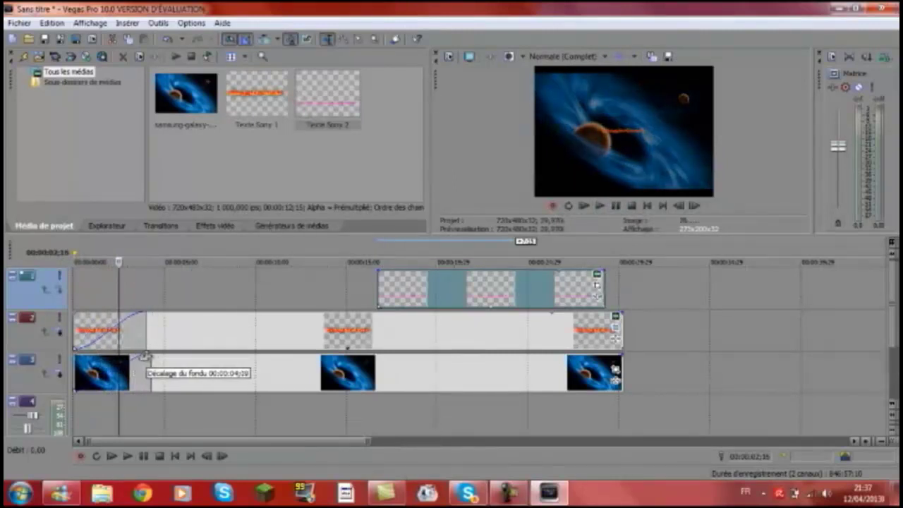
click(584, 207)
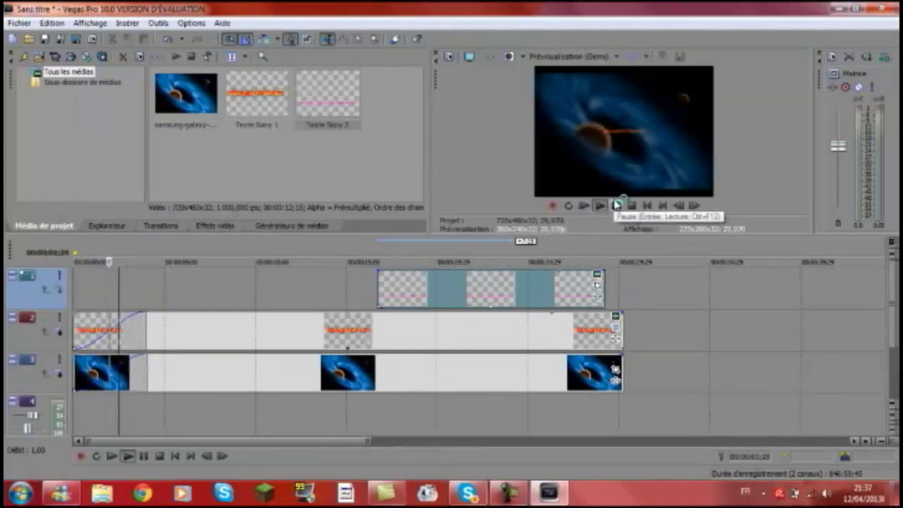
click(617, 205)
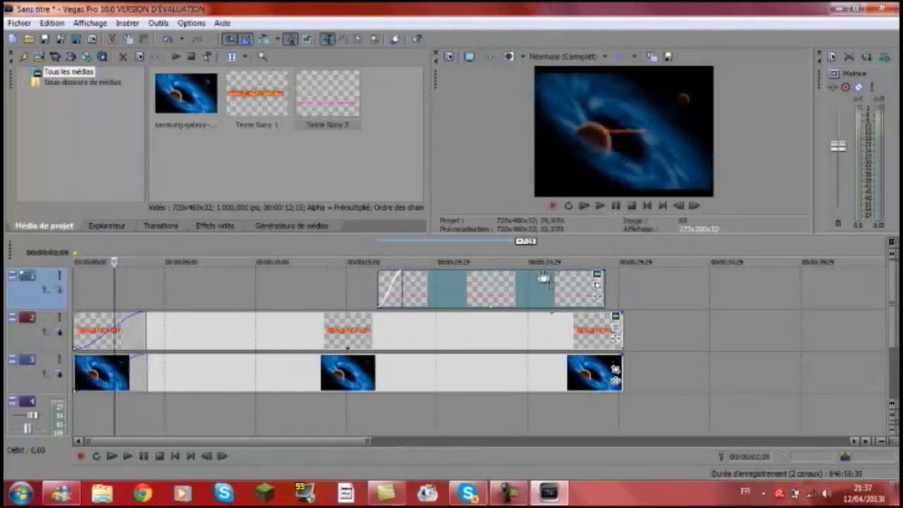
Step: Fade the channel address event in and out, fade out the ends of the title and background events, and preview the intro's ending
drag(604, 271, 580, 273)
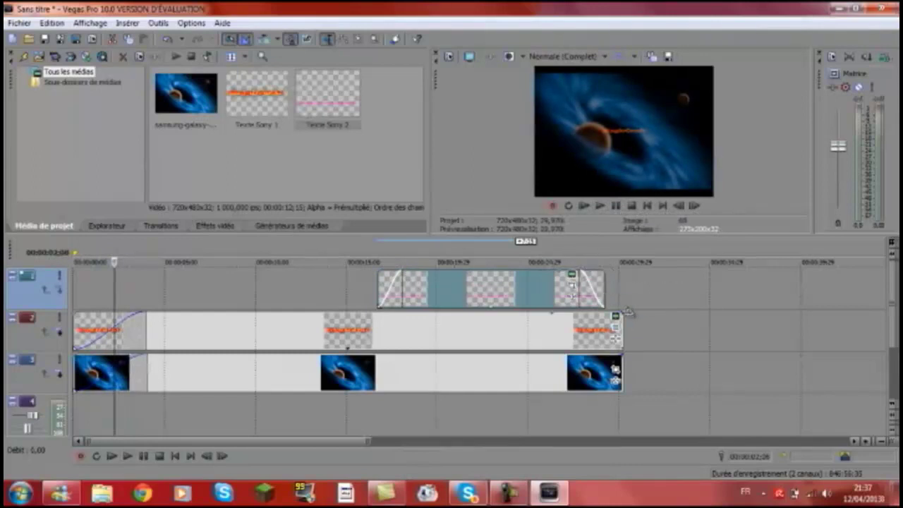
drag(619, 314, 590, 315)
drag(626, 360, 590, 358)
click(366, 294)
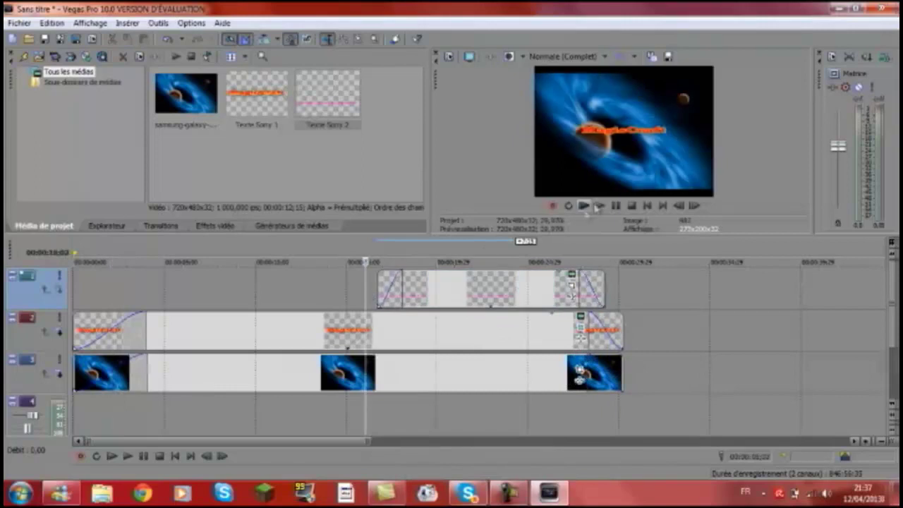
click(601, 206)
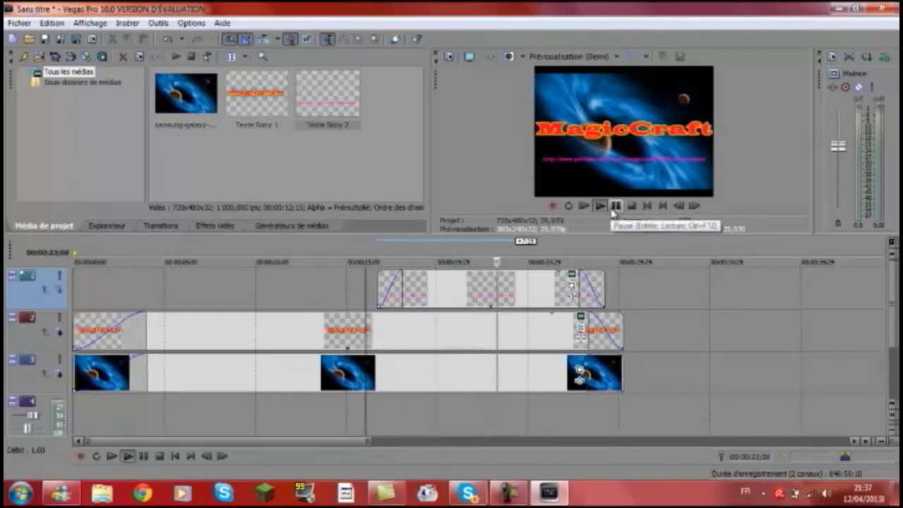
click(615, 206)
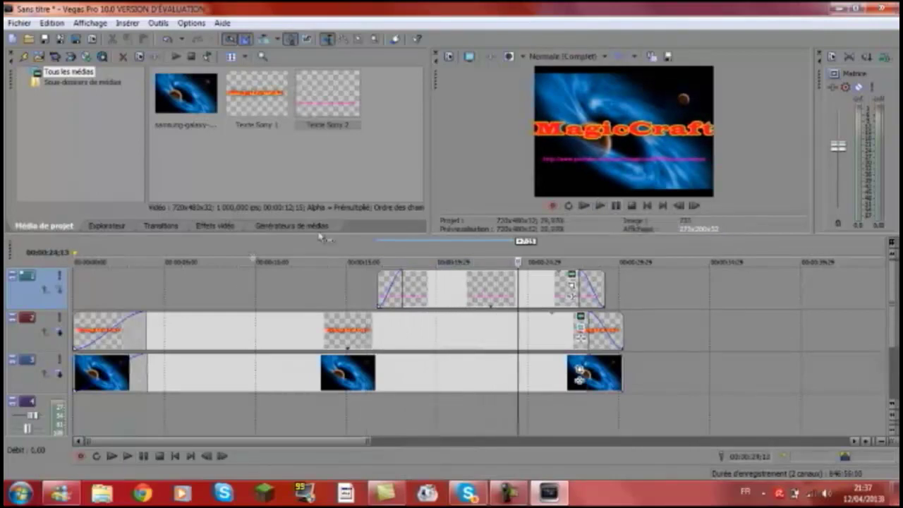
Step: Apply the Halo Sony video effect with the "105 mm - Focale fixe" preset to the MagicCraft title event
click(156, 290)
click(204, 229)
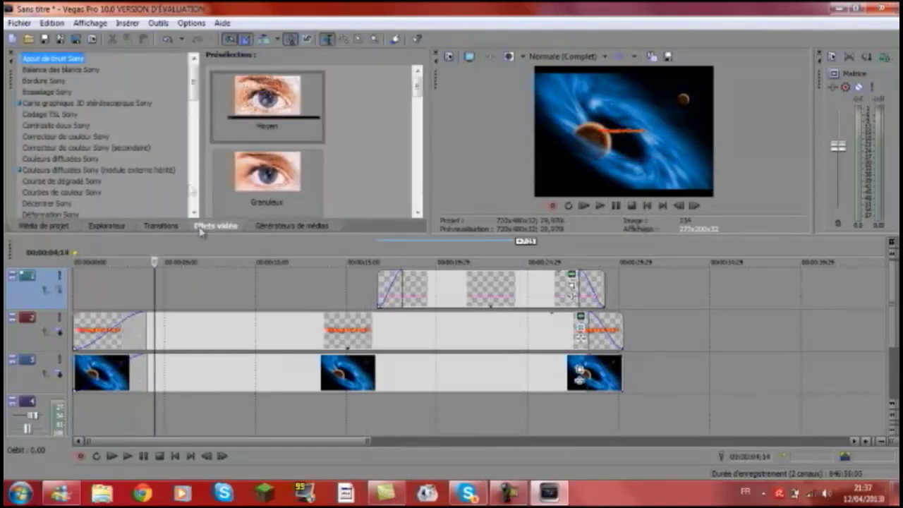
drag(195, 99, 195, 141)
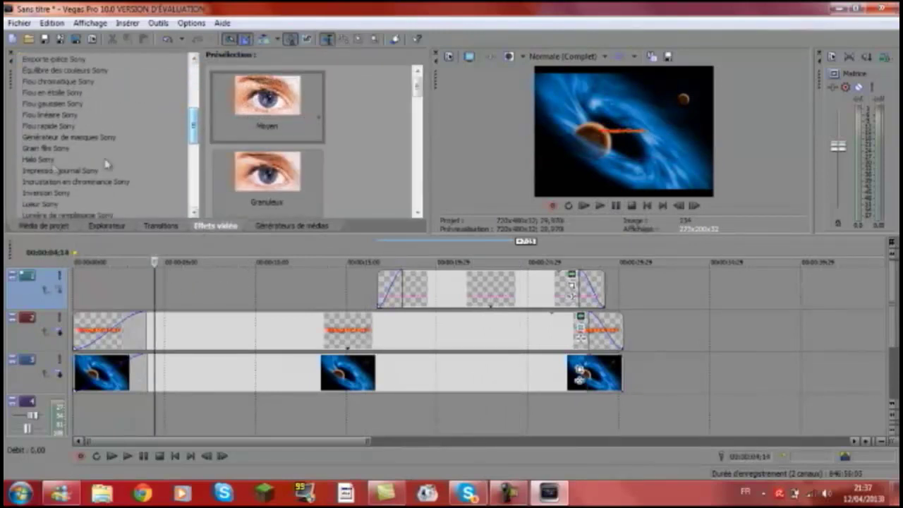
click(38, 159)
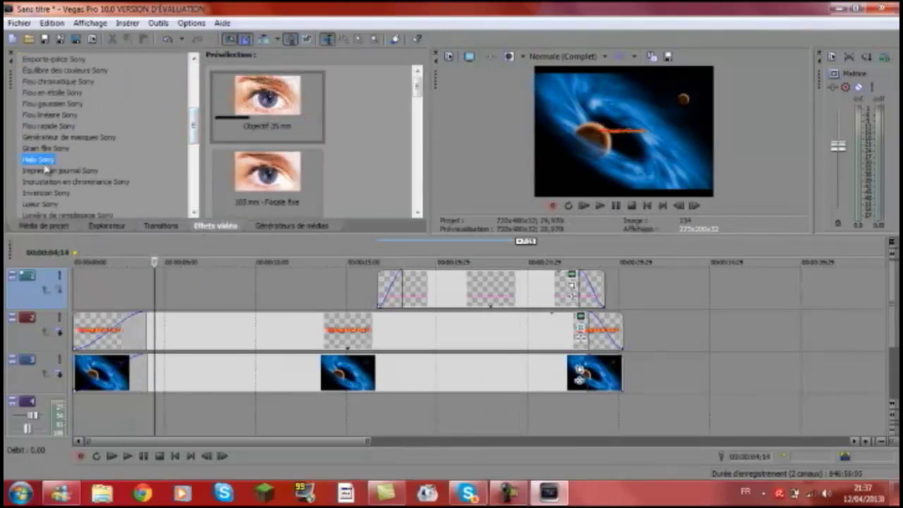
click(261, 171)
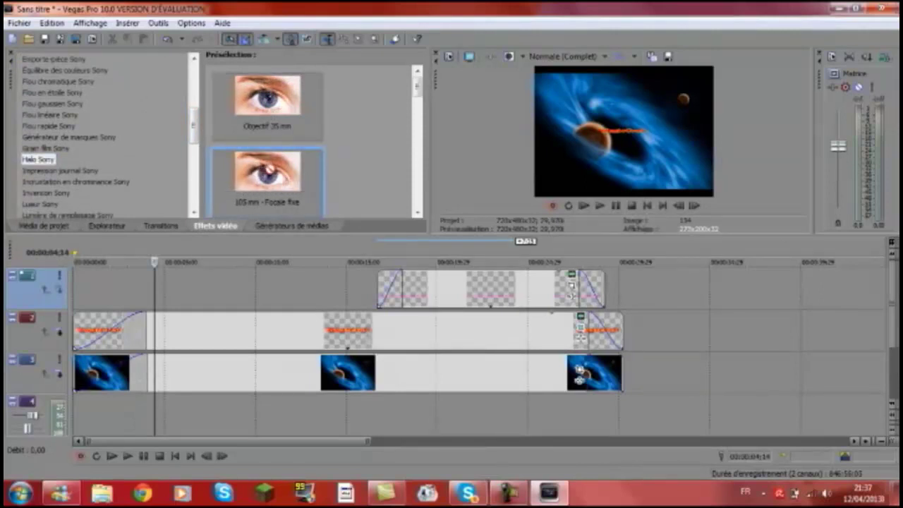
drag(87, 155, 489, 293)
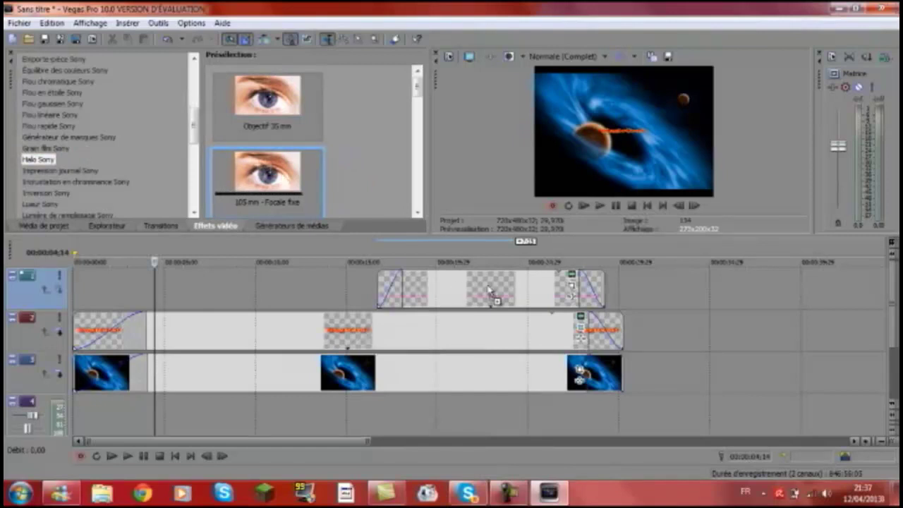
drag(325, 304, 317, 338)
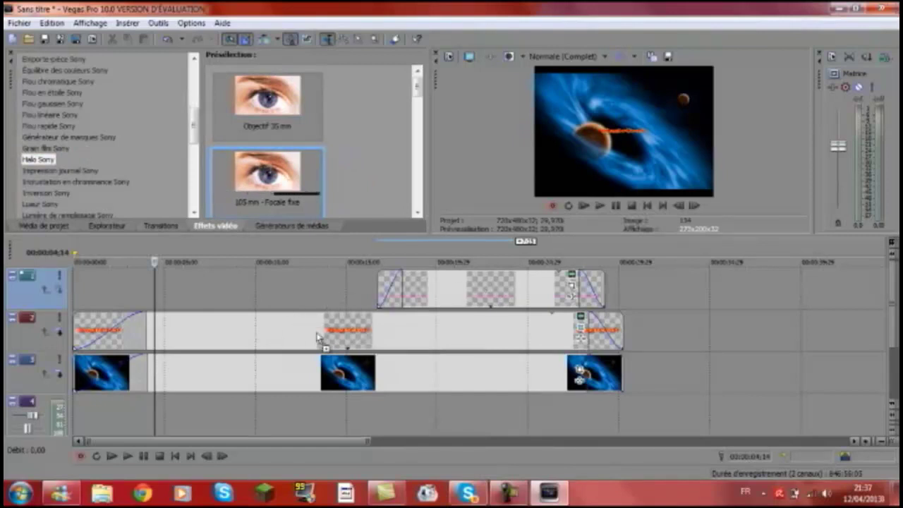
drag(399, 296, 401, 298)
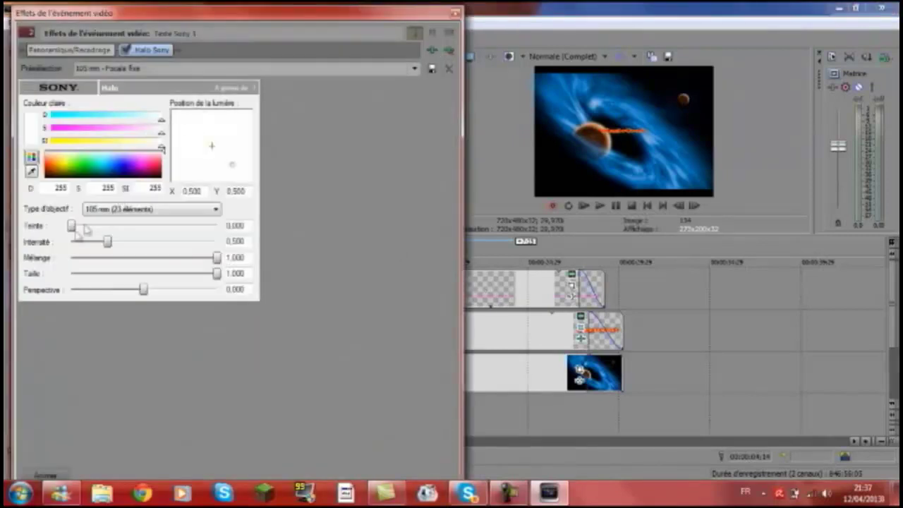
Step: Animate the Halo light position from about X -0.98 at the effect's start to X 1.000, Y 0.018 at its end, and preview the title
click(54, 477)
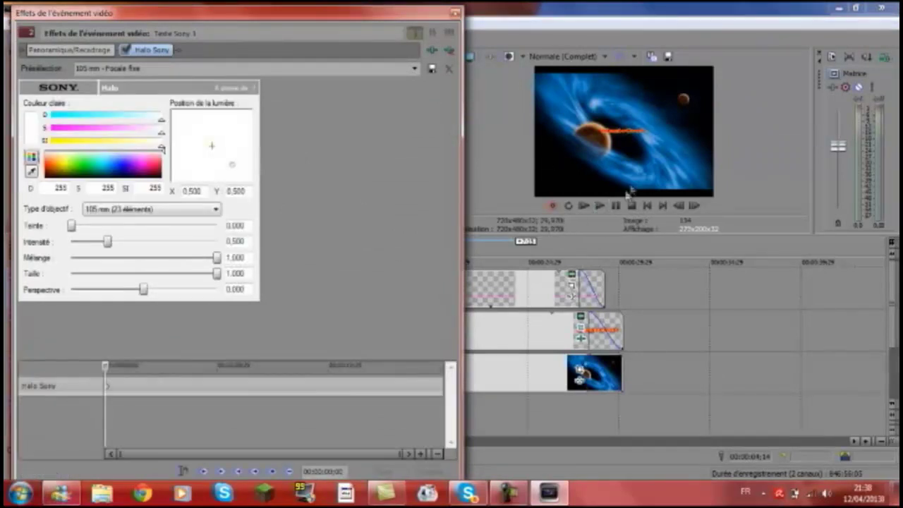
click(600, 205)
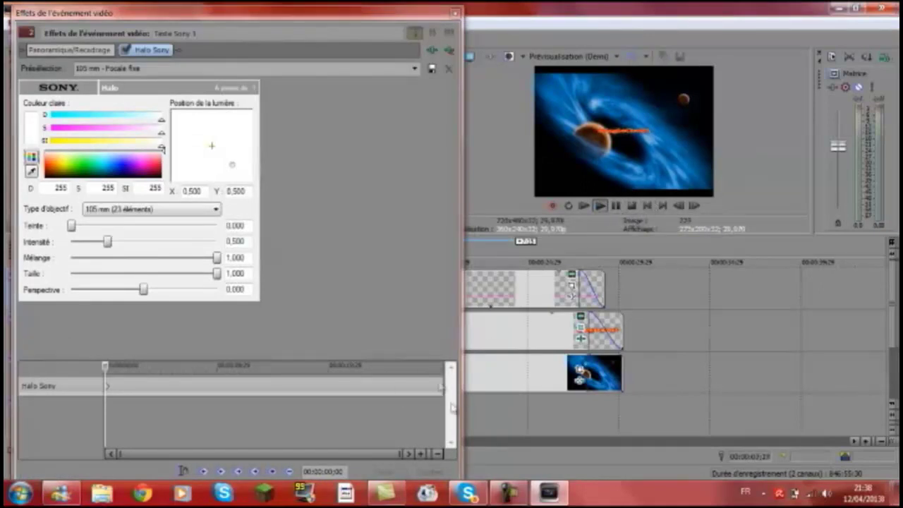
click(616, 206)
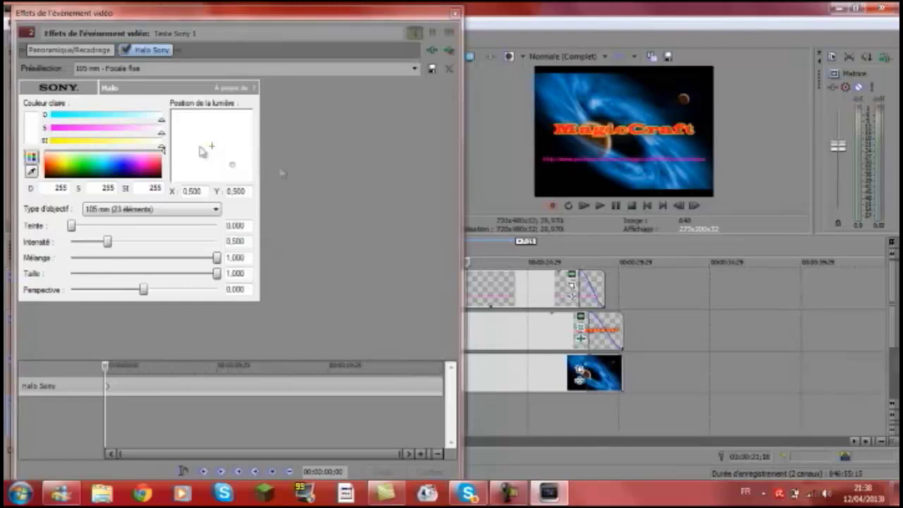
drag(233, 165, 238, 147)
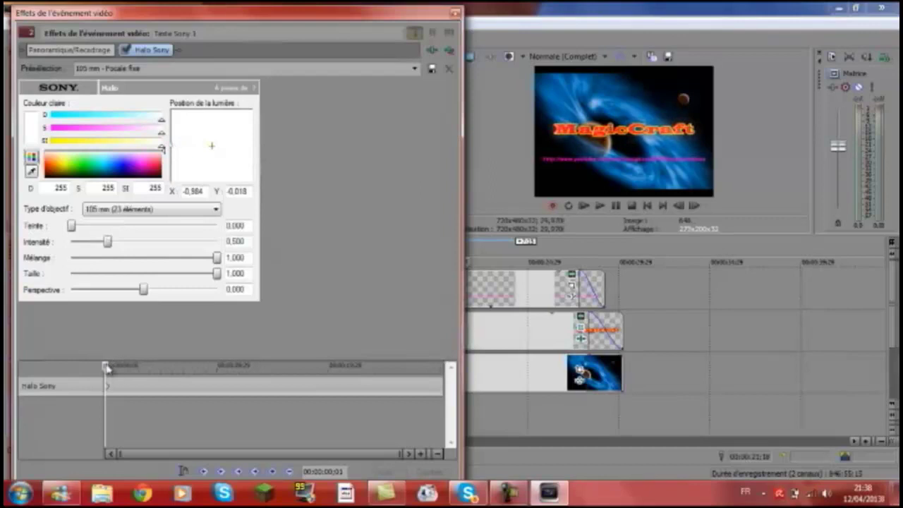
drag(106, 369, 444, 367)
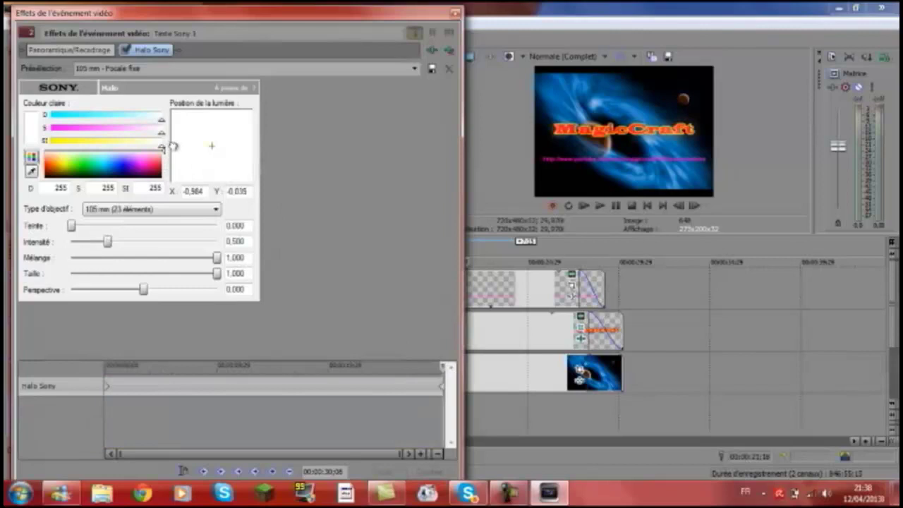
drag(199, 146, 269, 149)
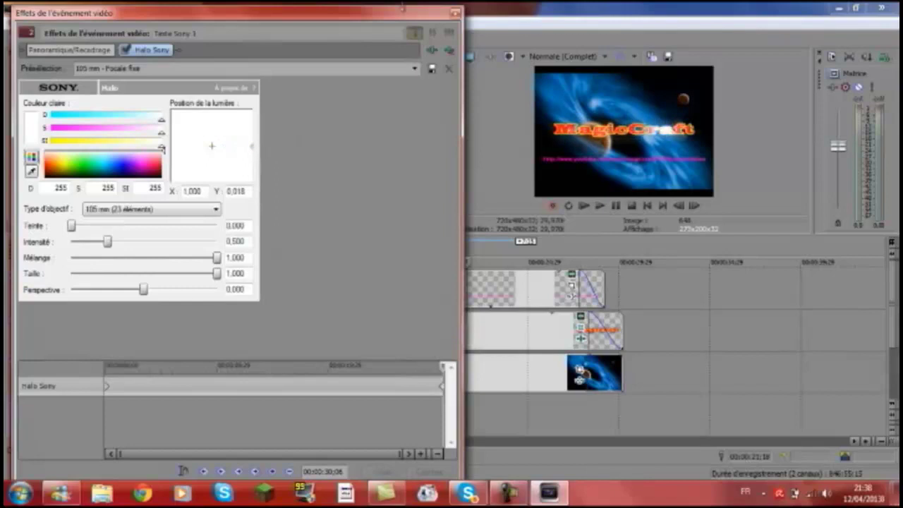
click(455, 14)
click(601, 205)
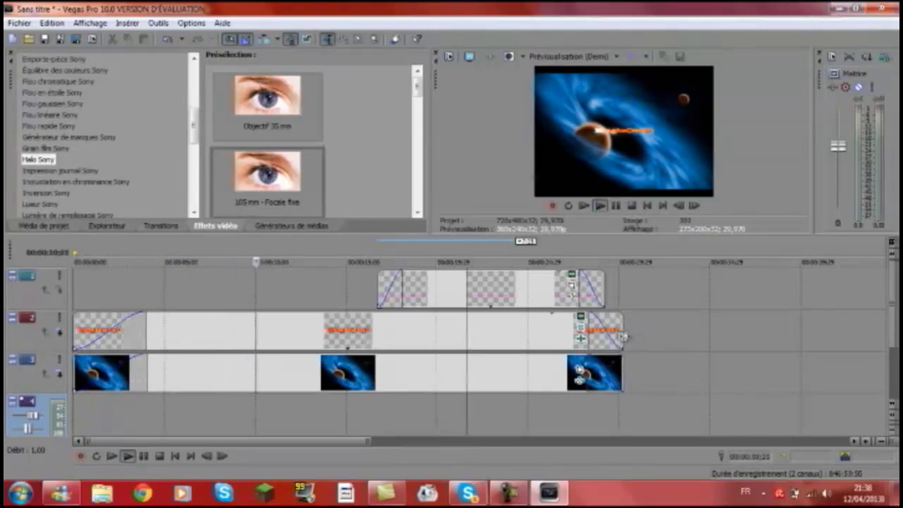
key(Return)
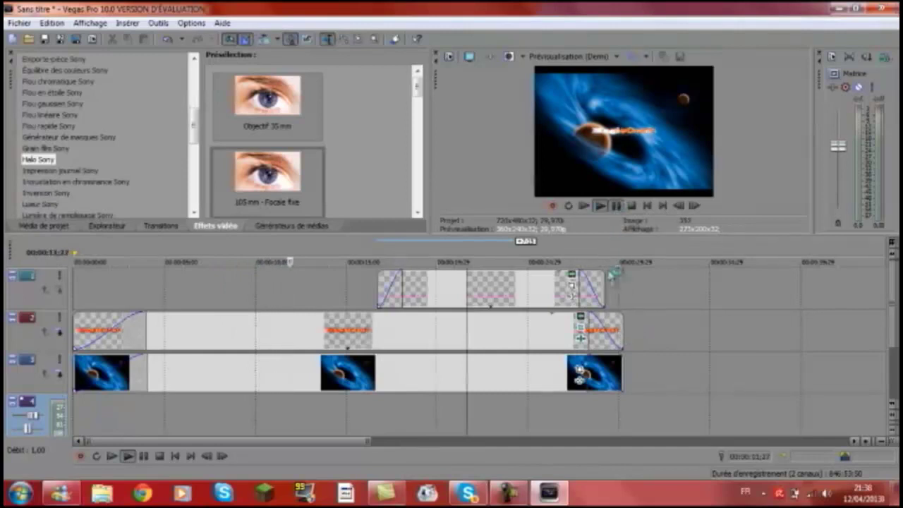
Step: Shorten the end of the channel address event by about 2.5 seconds and the title and background by about 1.5 seconds, and preview them
drag(602, 286, 558, 289)
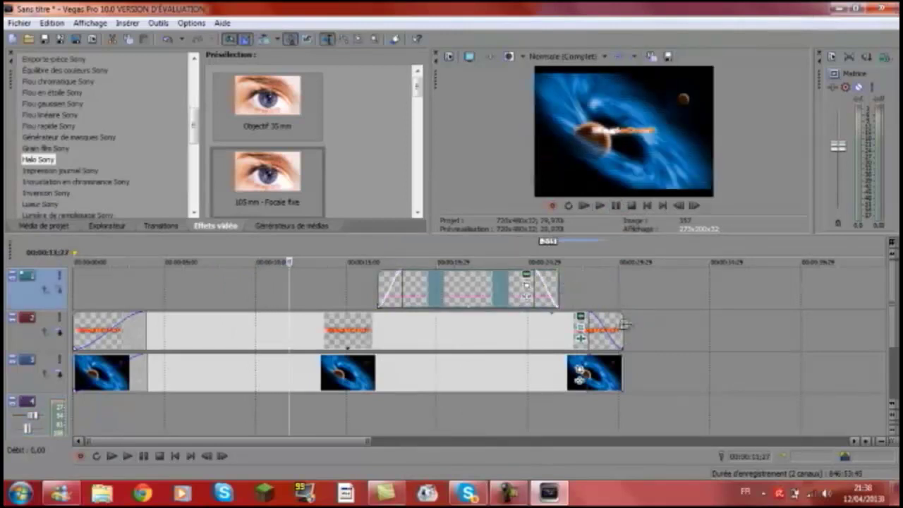
drag(622, 328, 593, 328)
drag(624, 365, 597, 362)
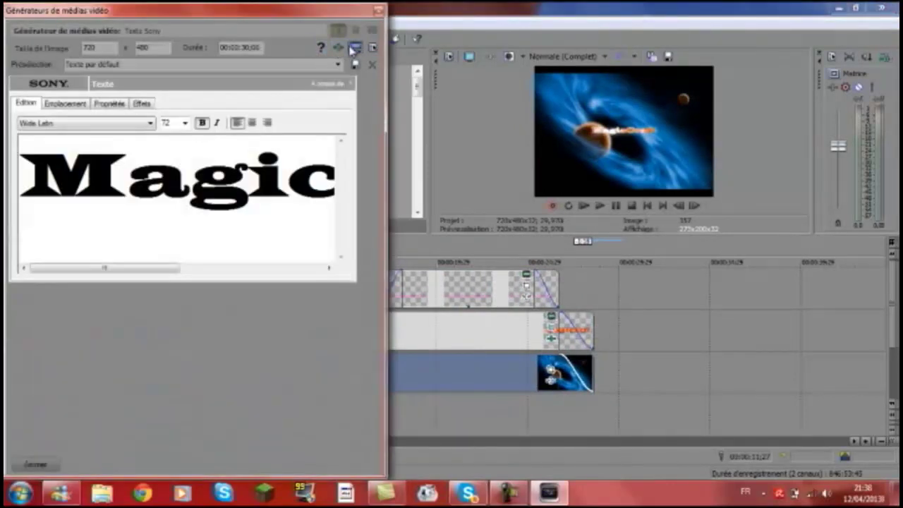
click(378, 13)
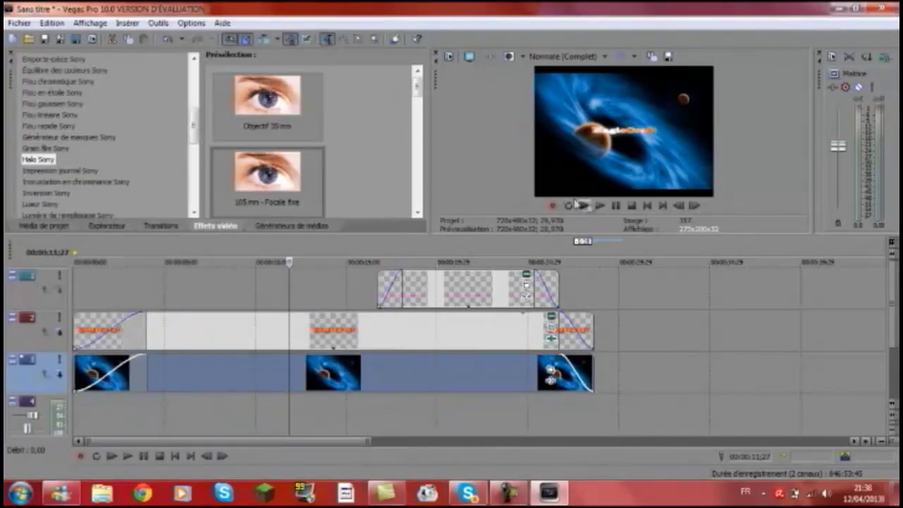
click(600, 205)
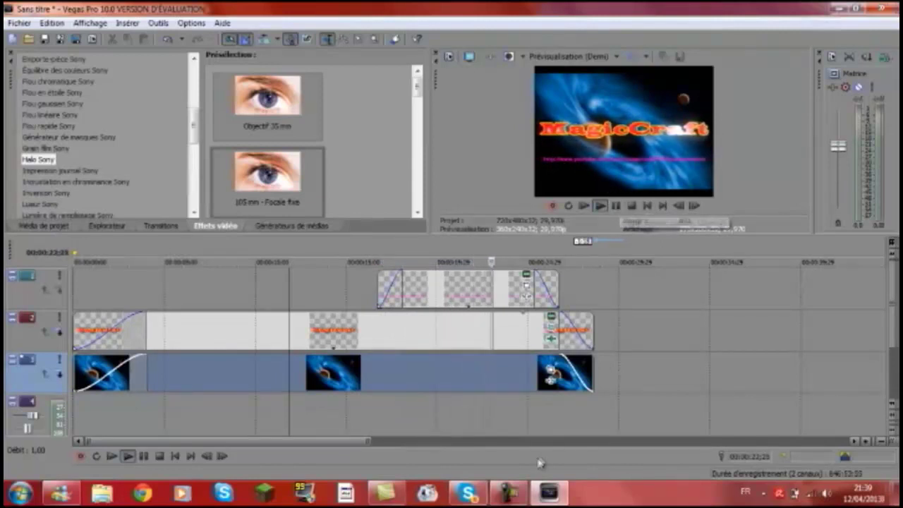
click(611, 216)
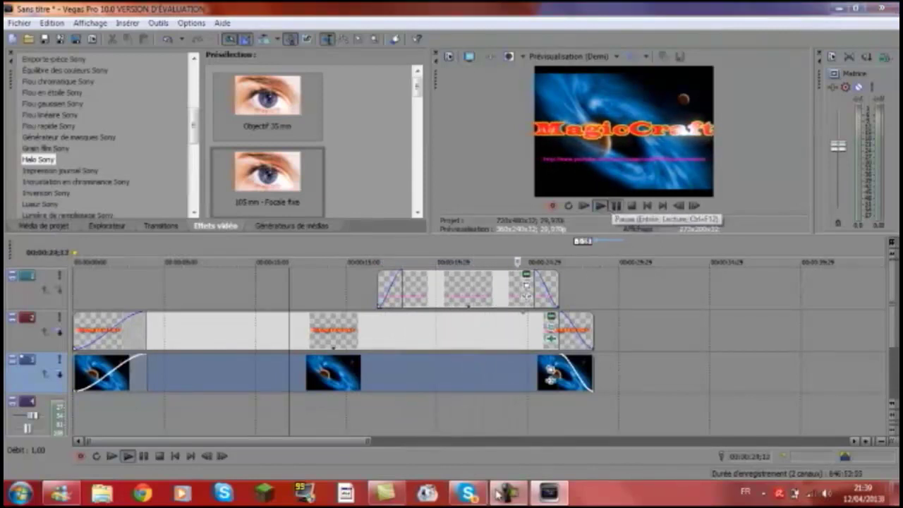
click(511, 494)
click(511, 494)
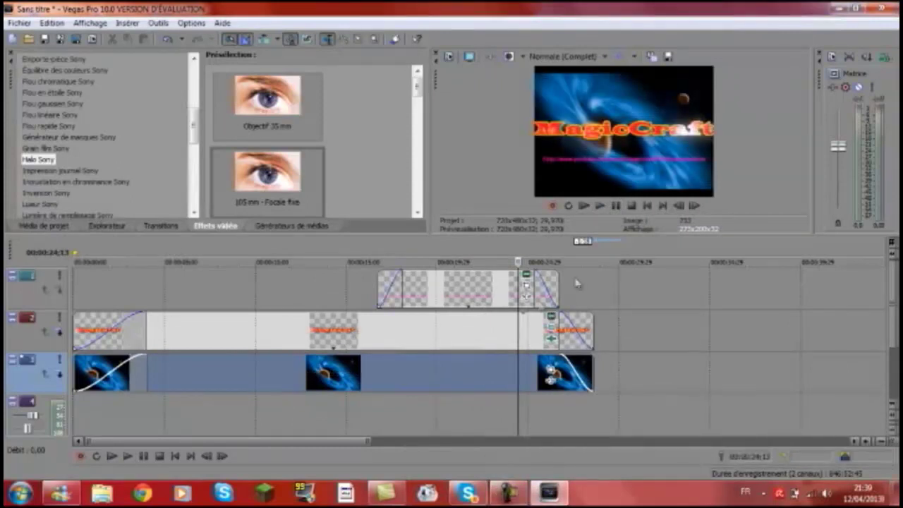
Step: Add the Meg & Dia "Monster" song from the Music library to the start of the audio track
drag(200, 293, 111, 286)
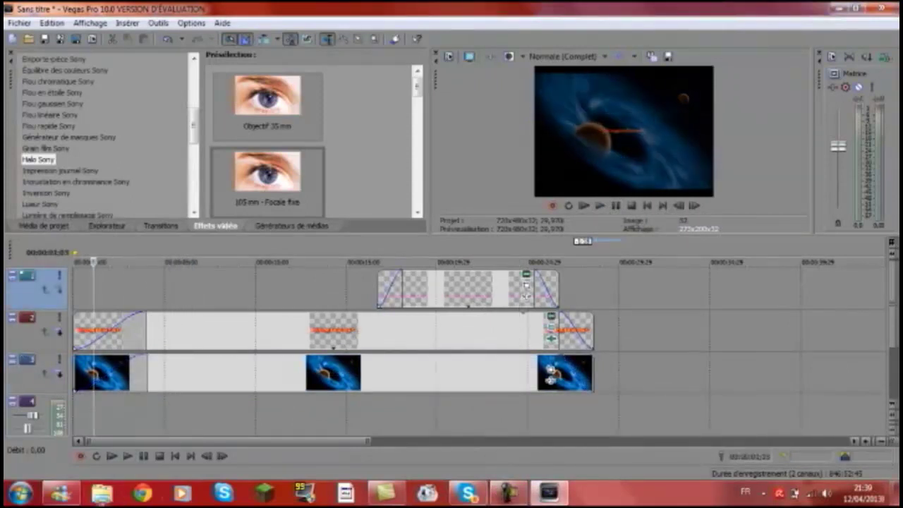
key(super+e)
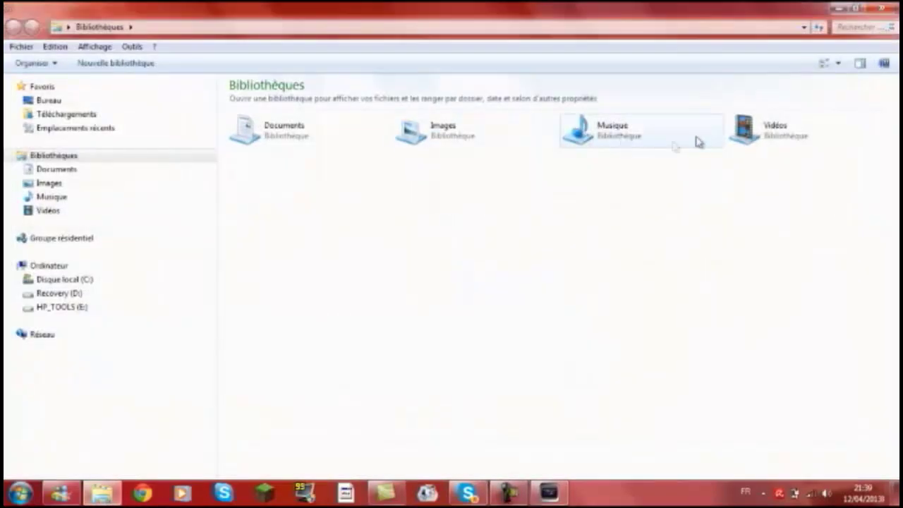
double_click(627, 137)
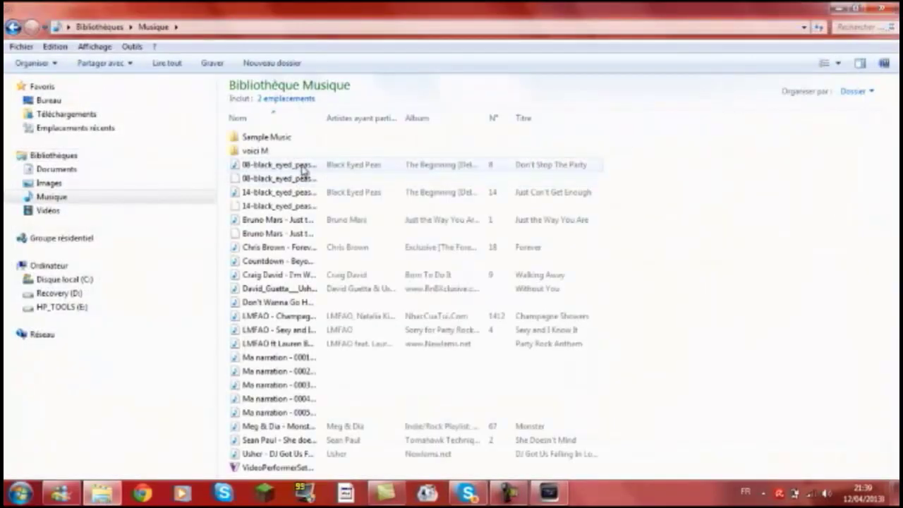
click(303, 165)
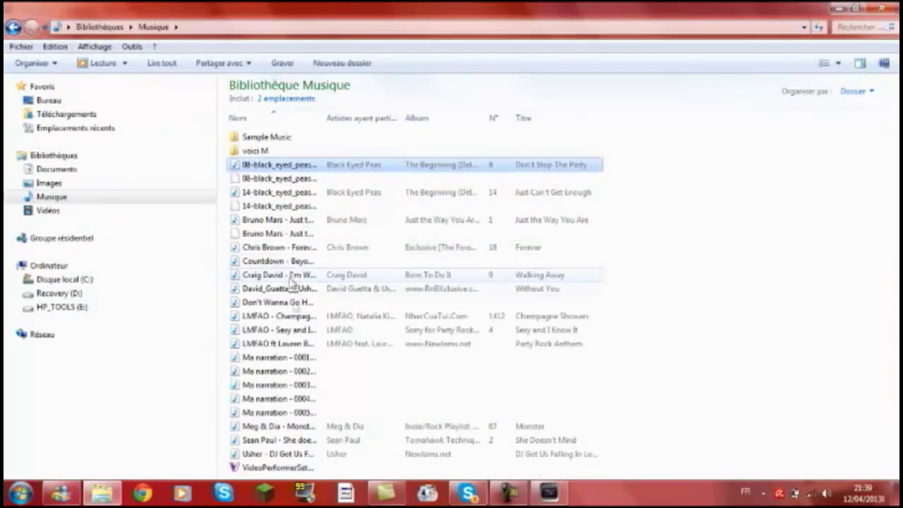
click(301, 427)
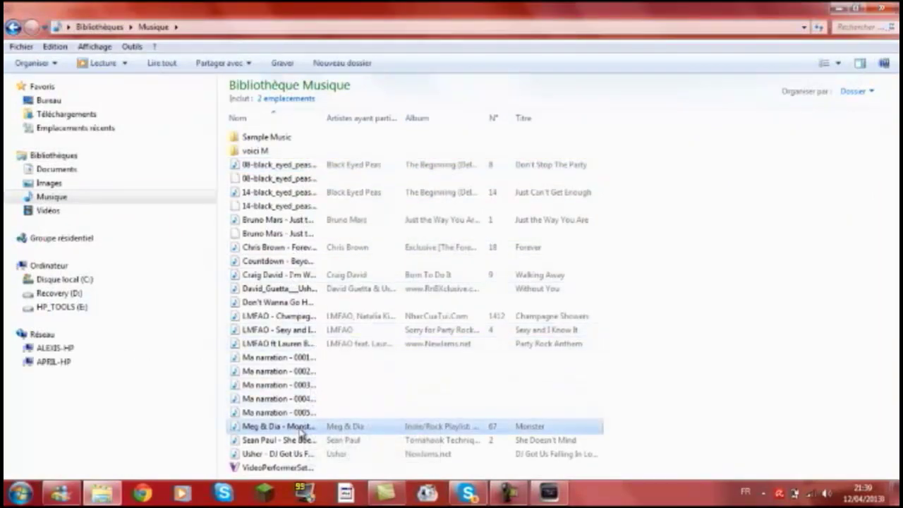
drag(301, 432, 148, 420)
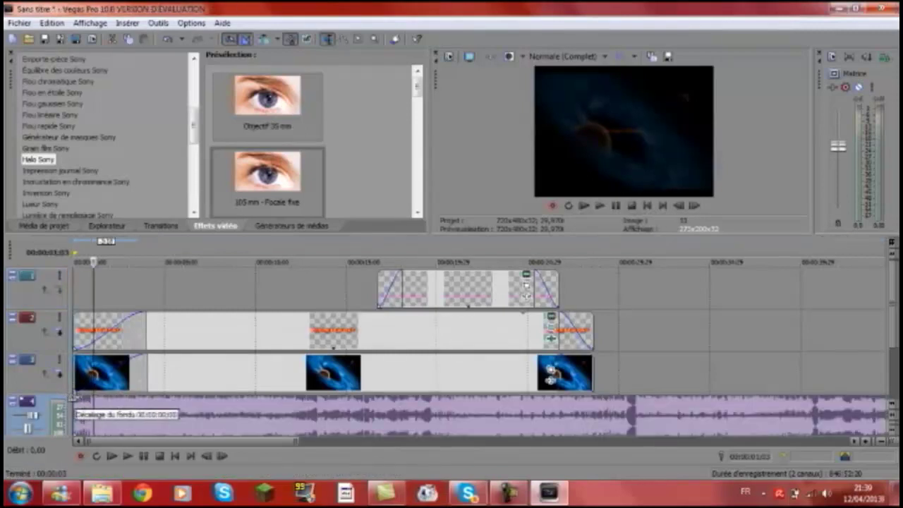
Step: Add a fade-in of about four seconds to the music, and extend the channel address event's start about 2.5 seconds earlier
drag(75, 397, 145, 402)
click(601, 206)
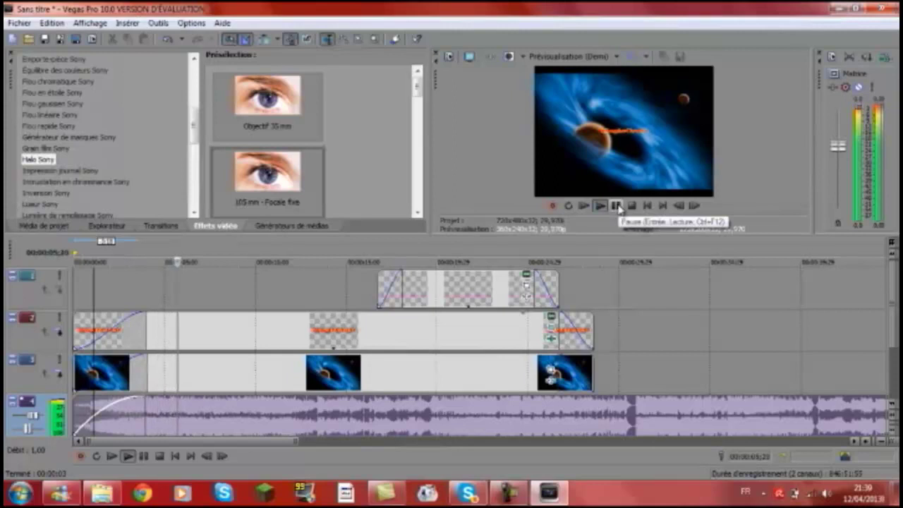
drag(379, 296, 326, 296)
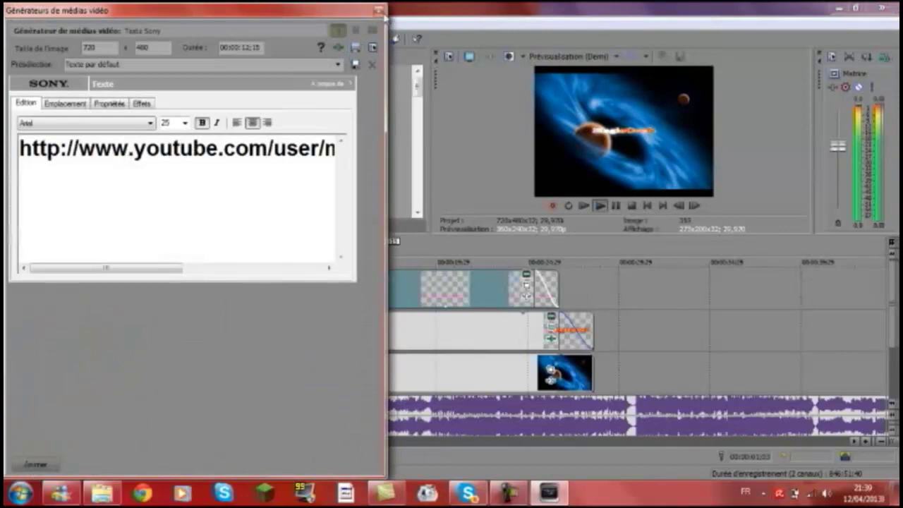
click(379, 10)
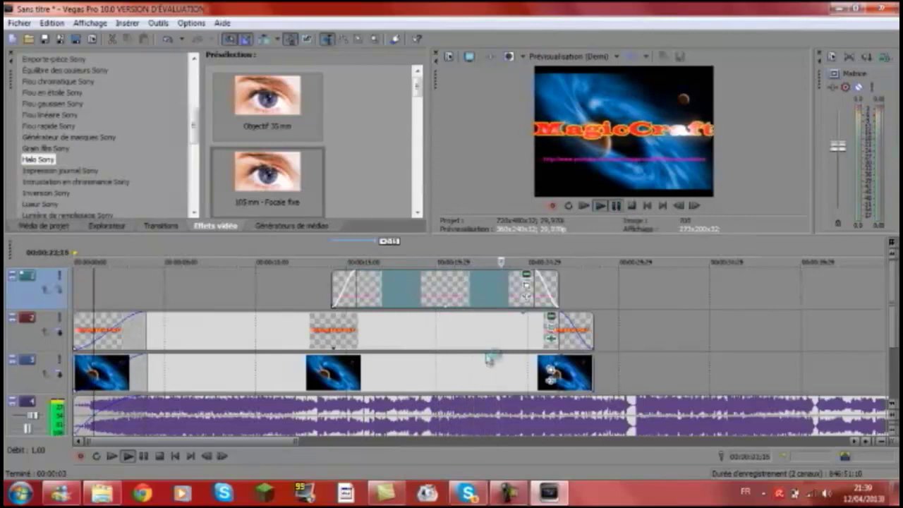
Step: Trim the music to end at about 00:00:34;02 with a fade-out of about eight seconds, and preview the ending
scroll(687, 366, down, 5)
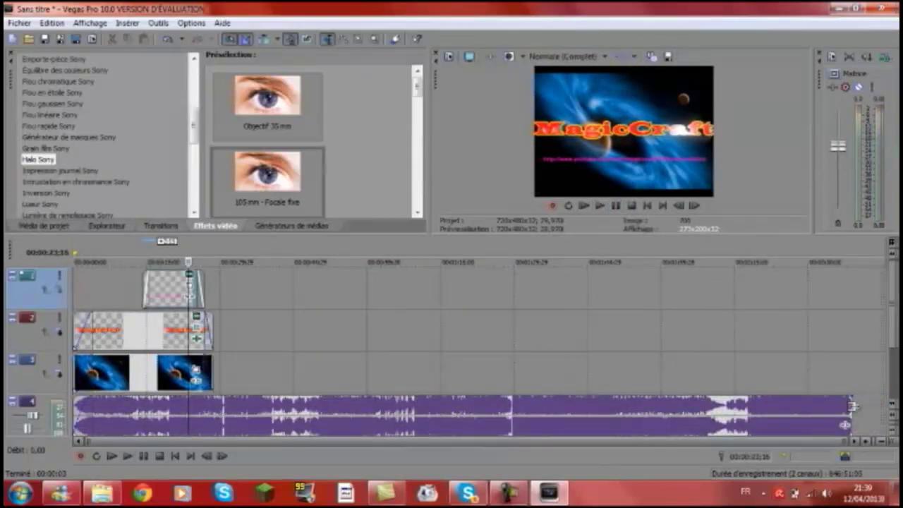
drag(853, 407, 200, 398)
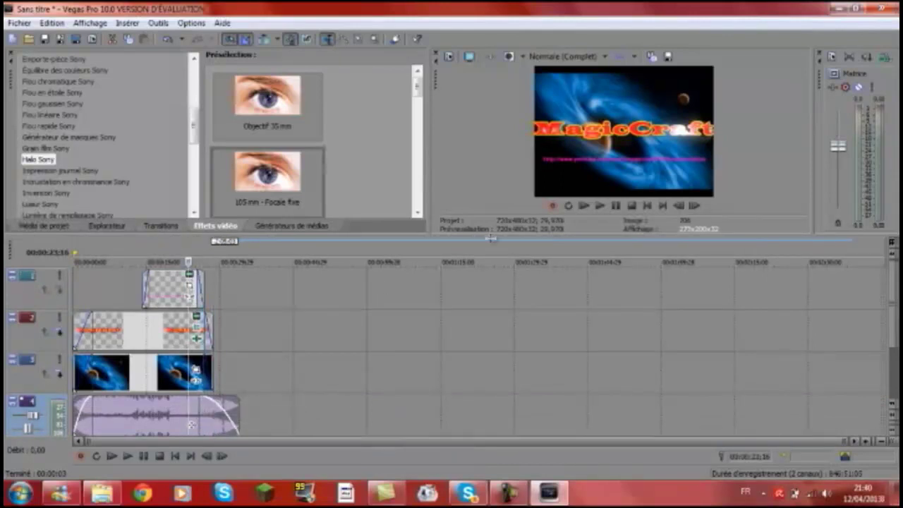
click(600, 206)
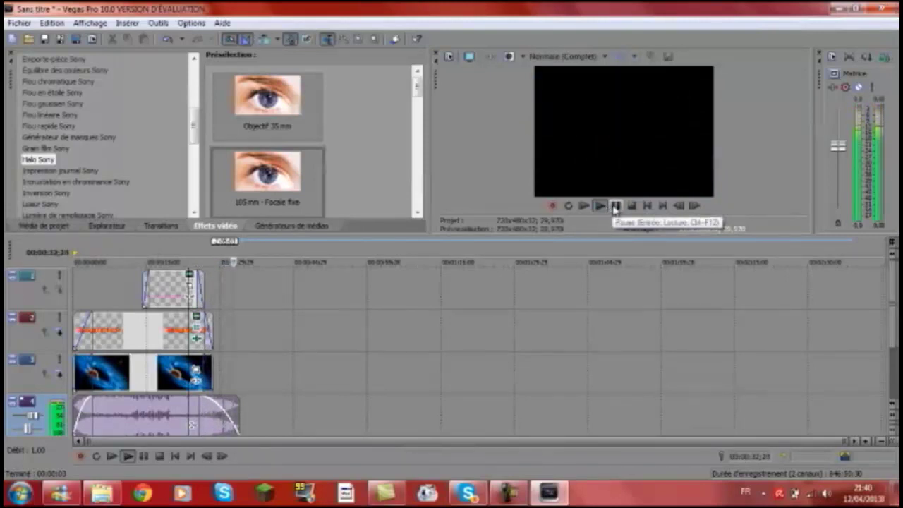
click(615, 205)
scroll(510, 333, up, 5)
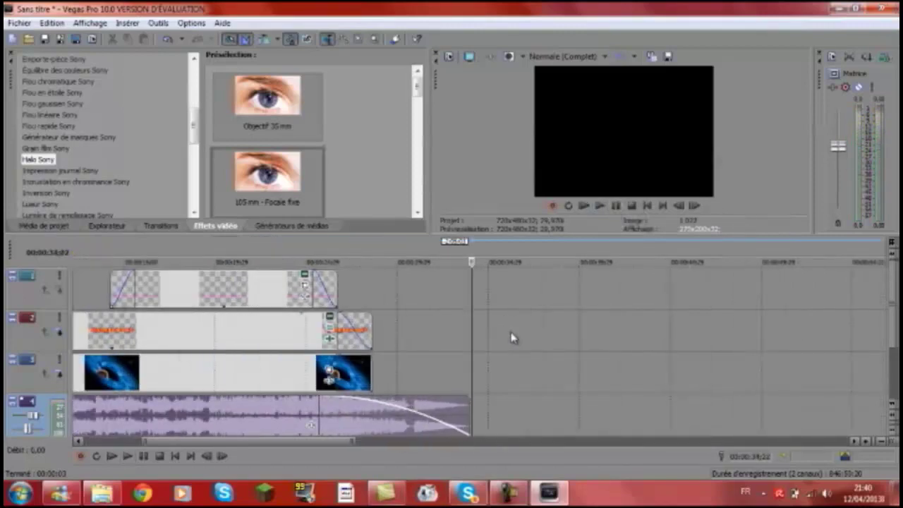
scroll(512, 338, down, 2)
Step: Play the intro from the start, and check the title and channel address around 00:00:13 to 00:00:18
click(584, 205)
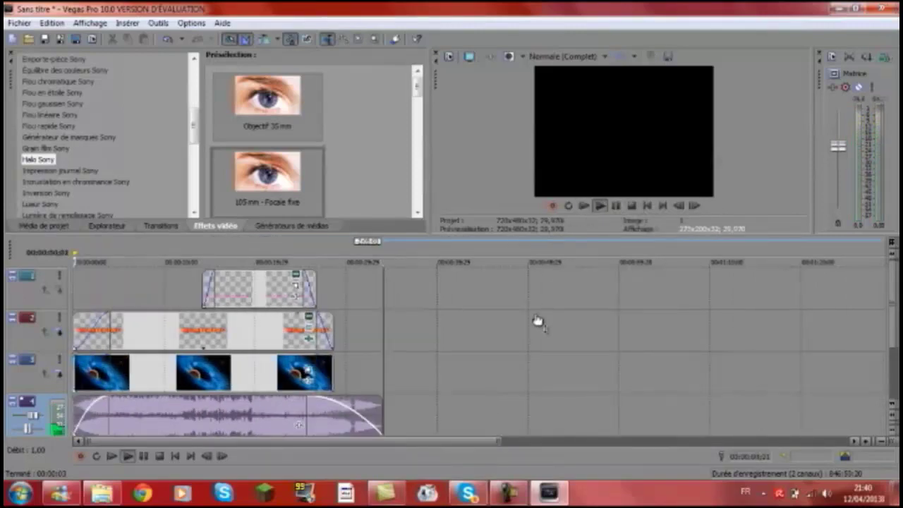
scroll(539, 322, up, 5)
scroll(538, 321, up, 4)
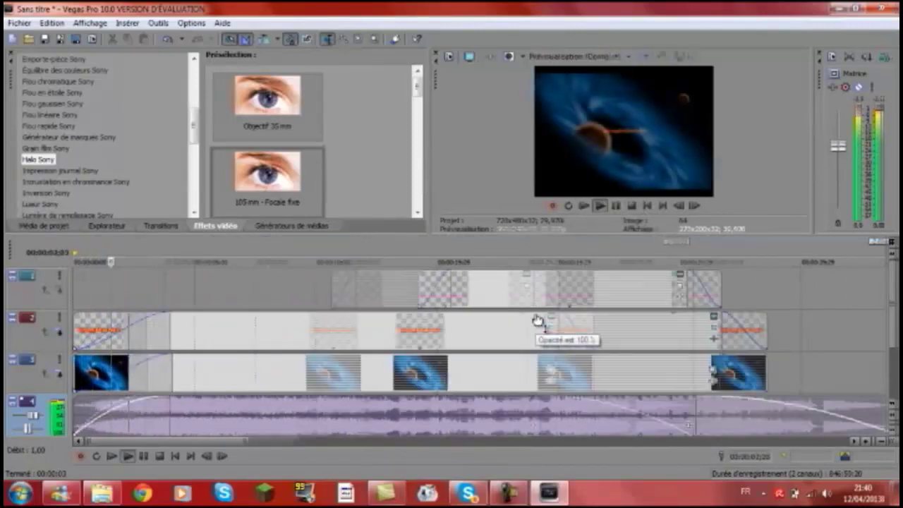
click(615, 205)
click(399, 296)
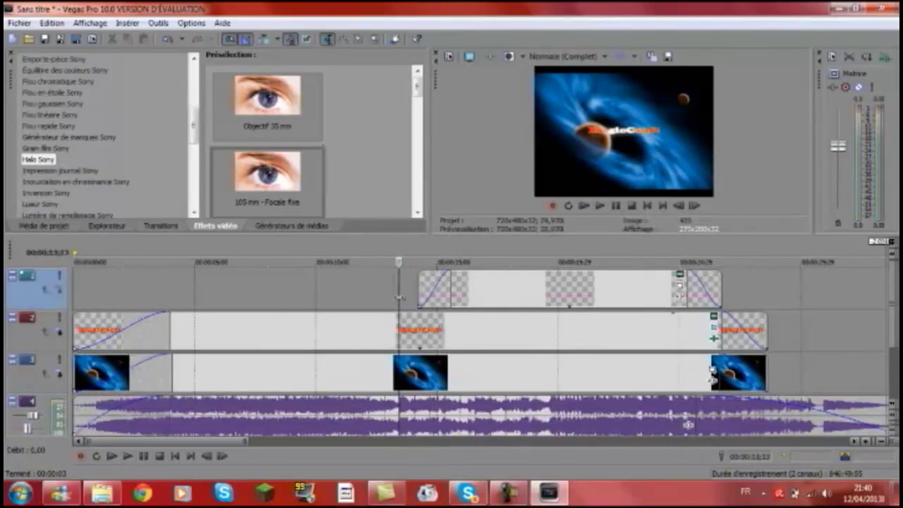
click(431, 297)
click(511, 302)
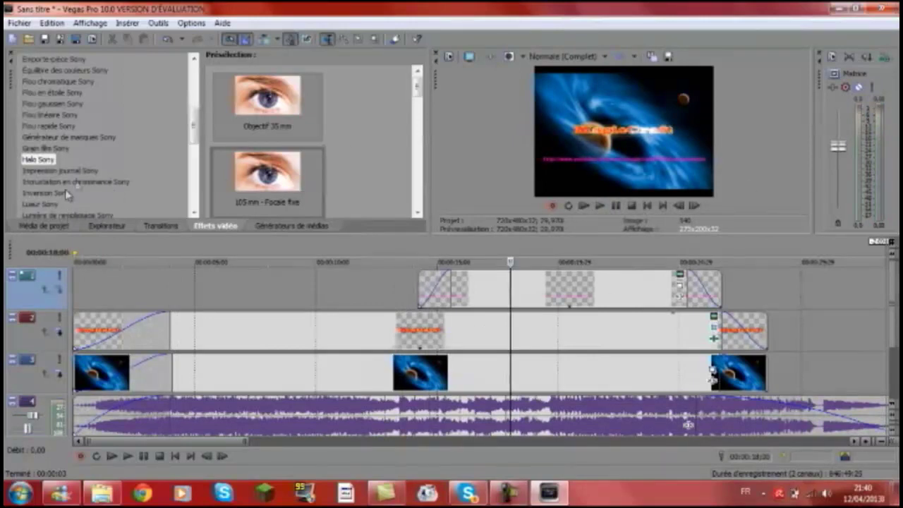
Step: Apply the Onde Sony video effect with the Grand preset to the channel address event
click(161, 225)
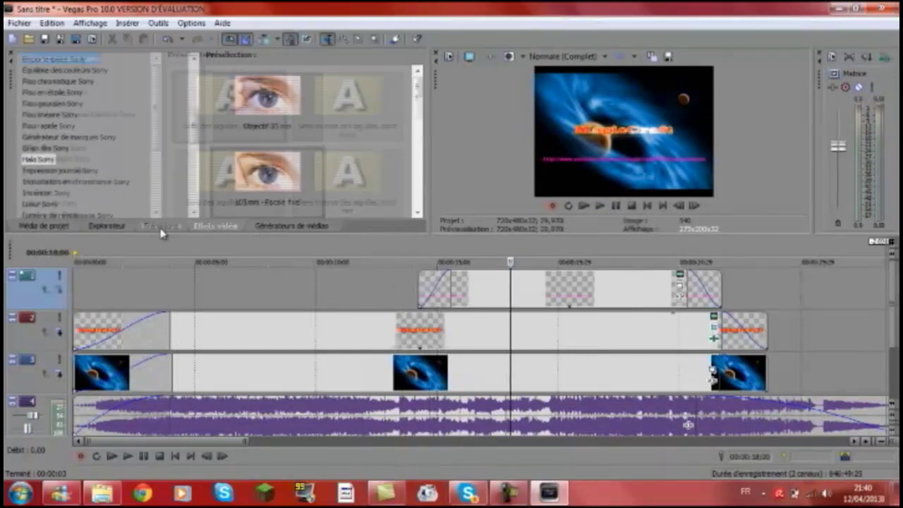
click(215, 226)
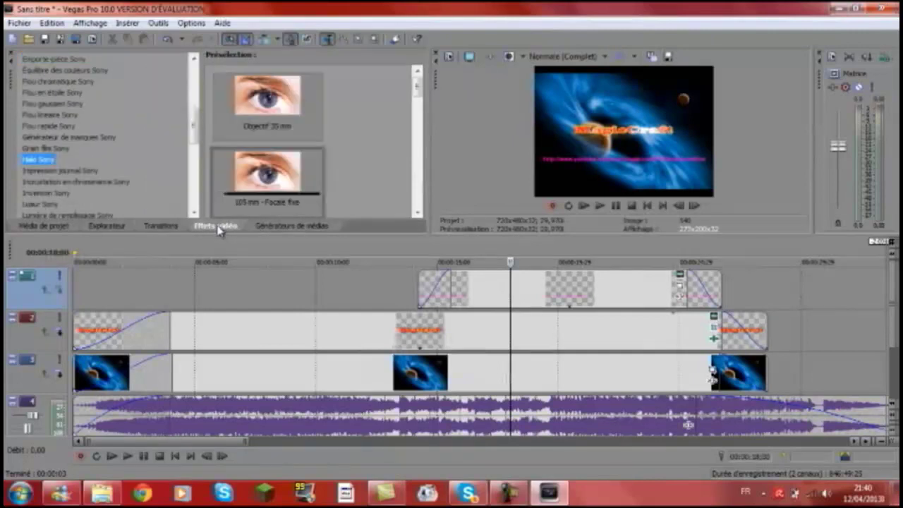
click(51, 193)
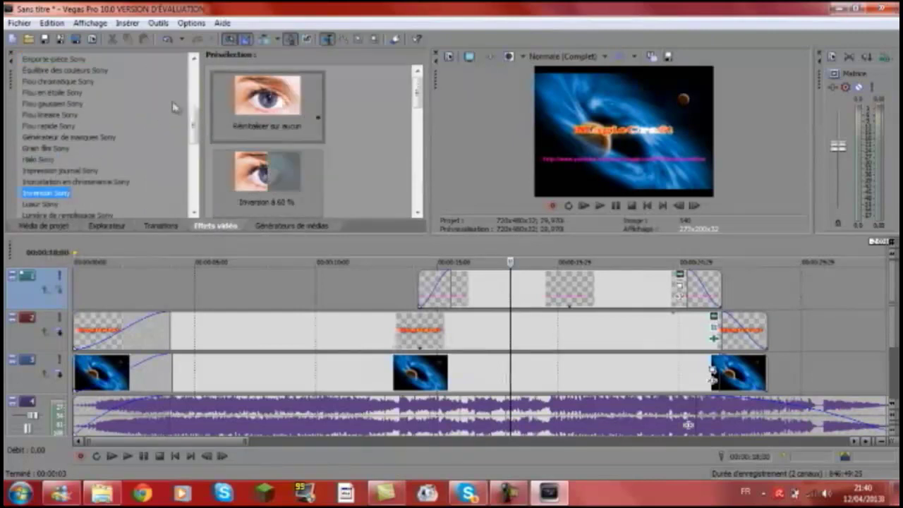
drag(189, 132, 193, 170)
click(41, 176)
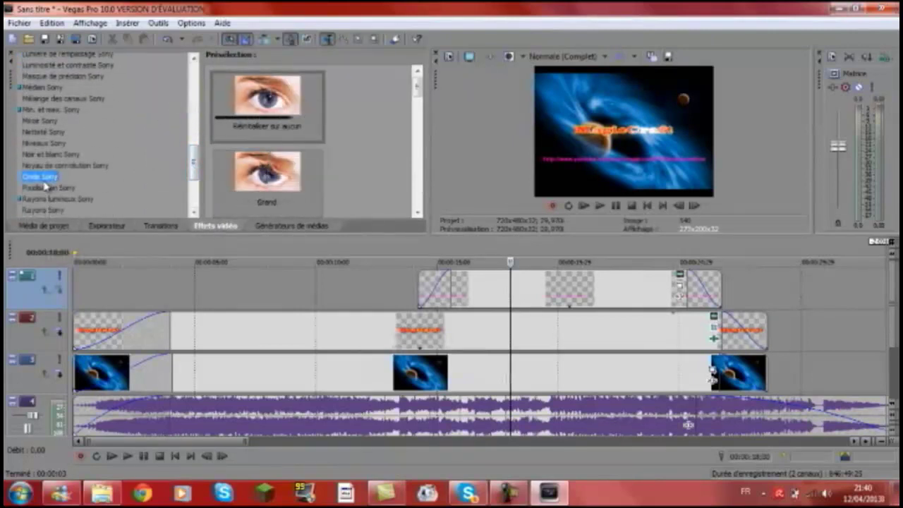
click(271, 182)
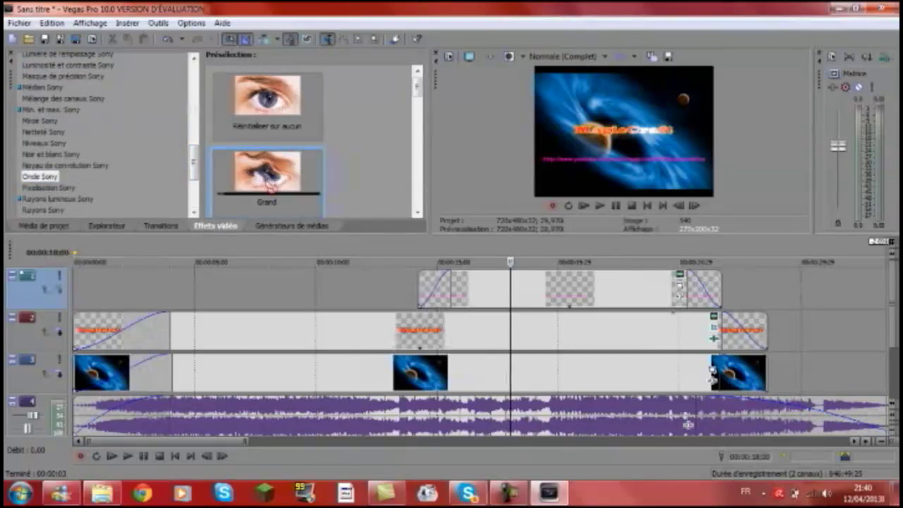
drag(487, 297, 489, 298)
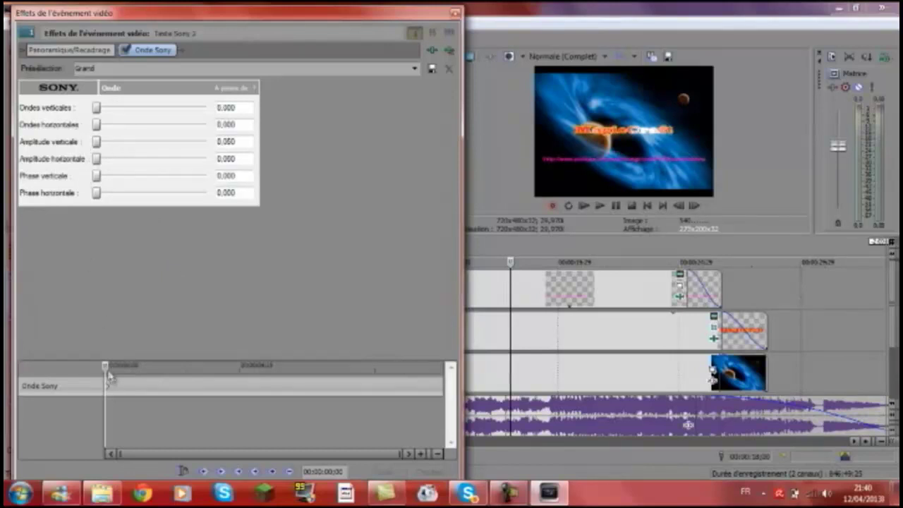
Step: Keyframe the Onde effect with vertical waves 11,040 and horizontal amplitude 0,110 at 00:00:05;28, and zero amplitudes and phases at 00:00:12;15
mouse_move(107, 369)
mouse_down()
mouse_move(276, 369)
mouse_move(266, 367)
mouse_up()
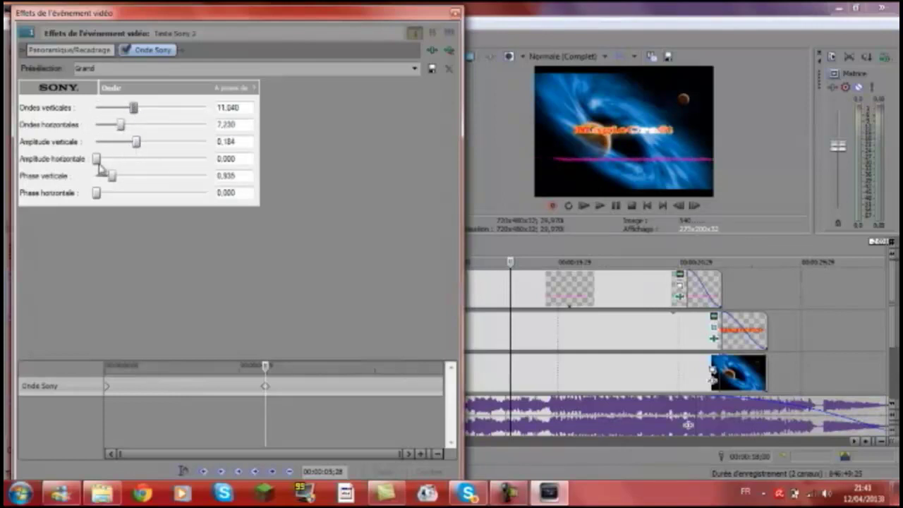
drag(121, 167, 125, 166)
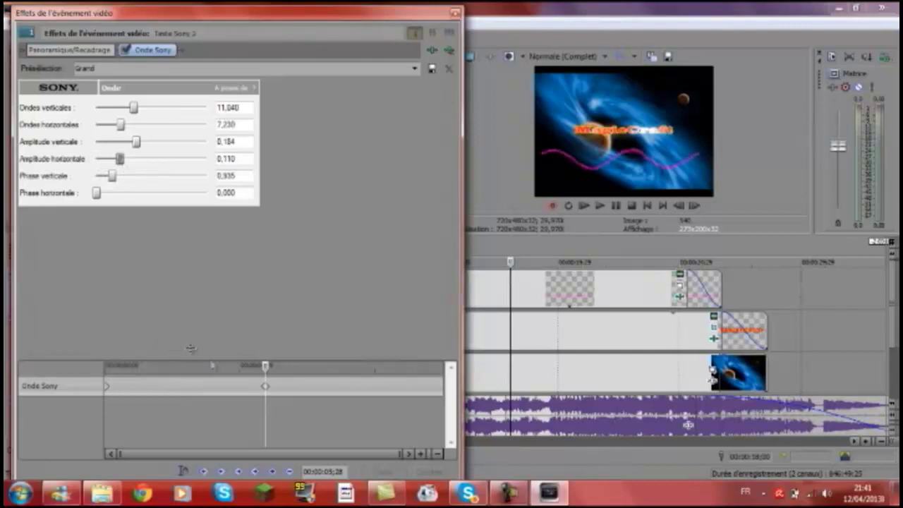
drag(269, 369, 447, 384)
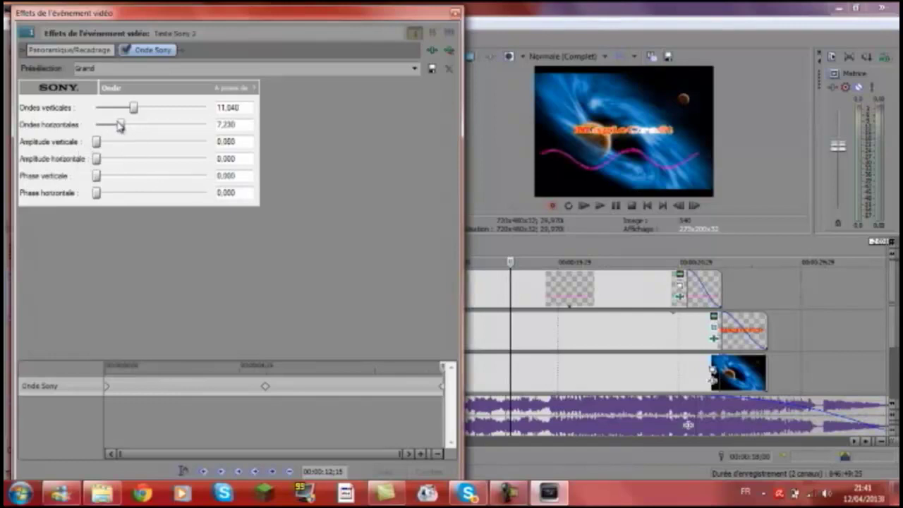
click(454, 11)
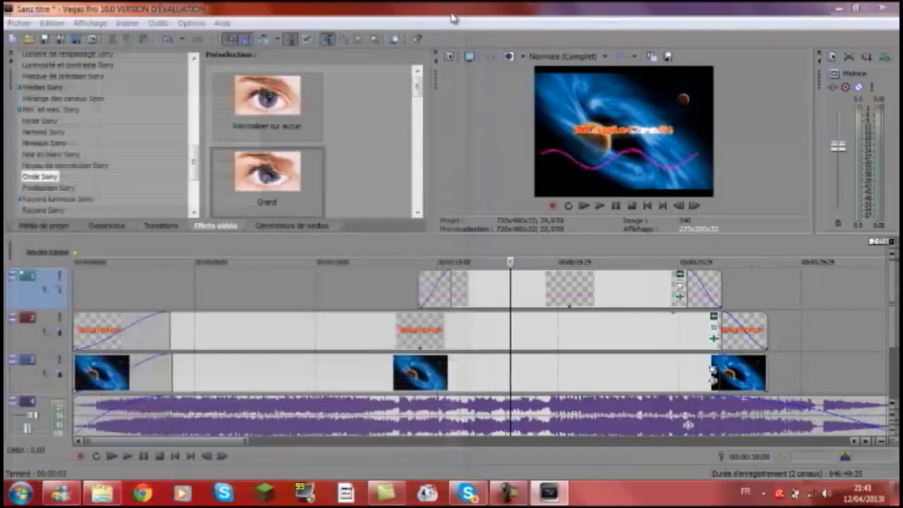
Step: Preview the wave effect, and start the channel address event about 2.5 seconds earlier on the timeline
click(600, 205)
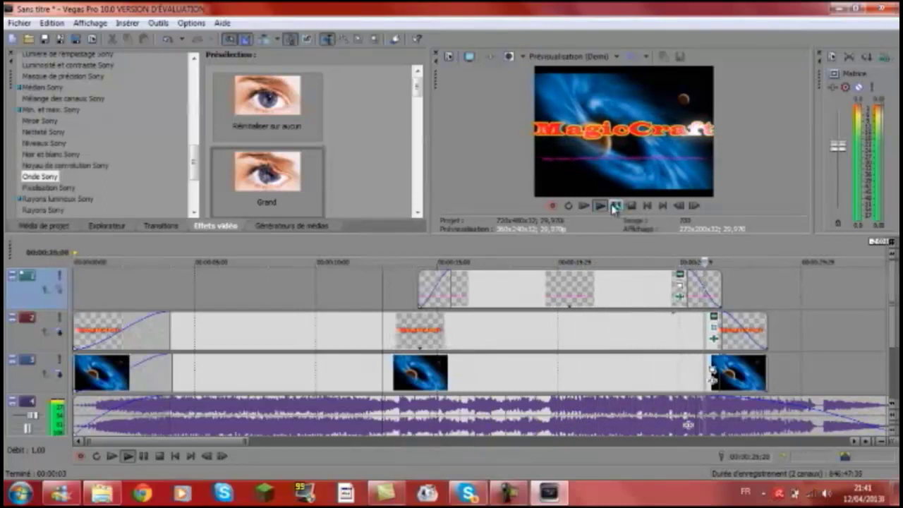
click(616, 205)
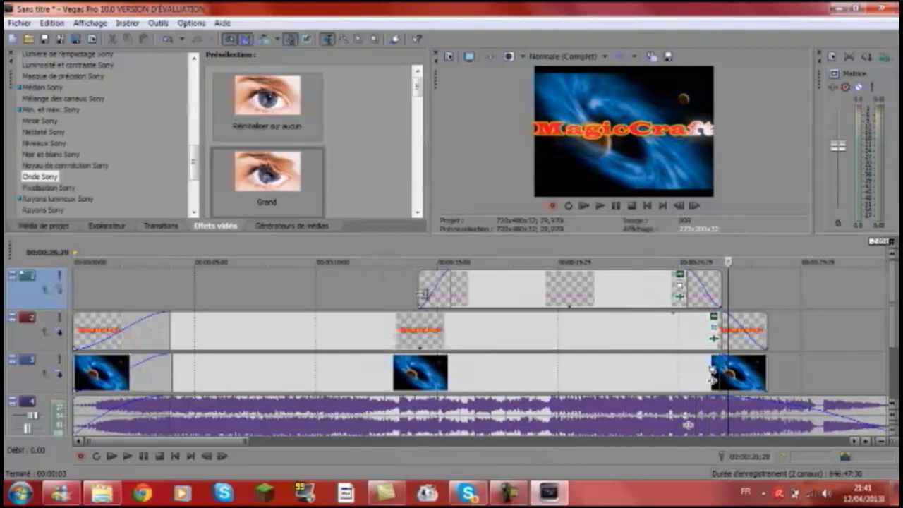
drag(423, 296, 357, 297)
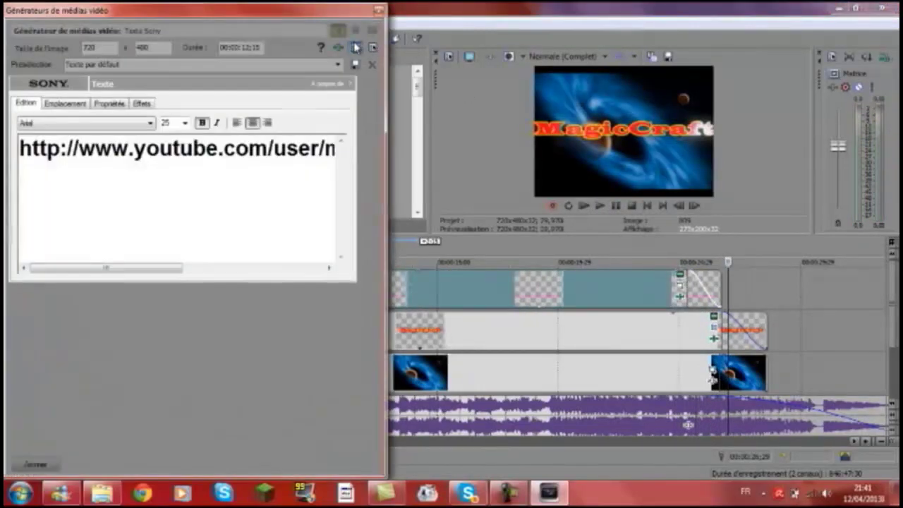
click(379, 10)
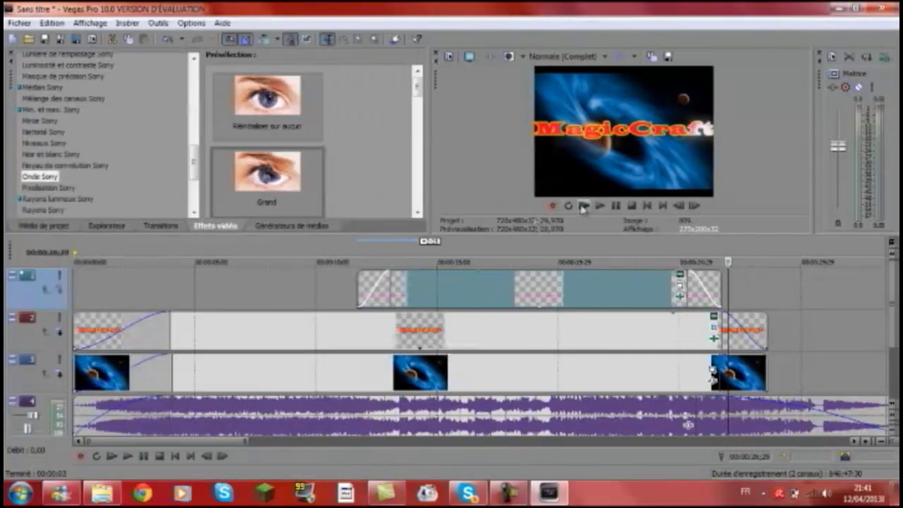
Step: Play the intro from the start to check the opening fade with the music, and stop playback
click(81, 300)
click(75, 293)
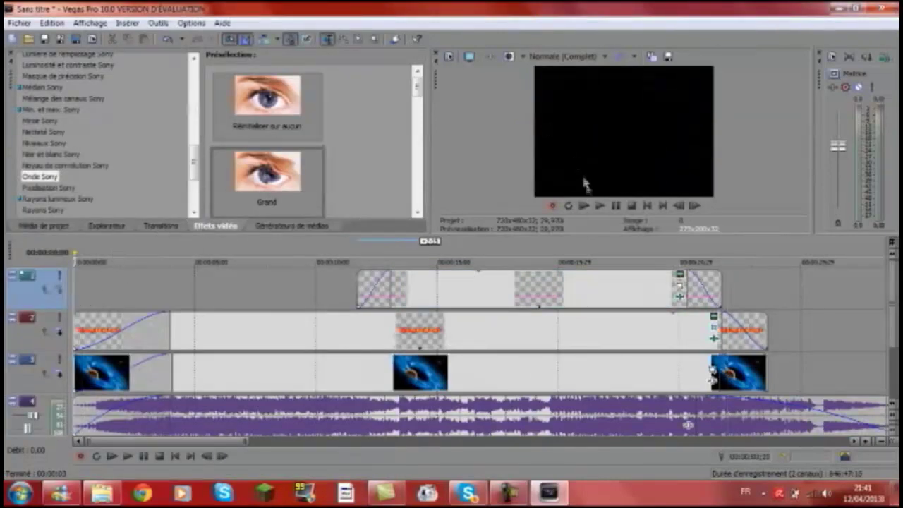
click(600, 206)
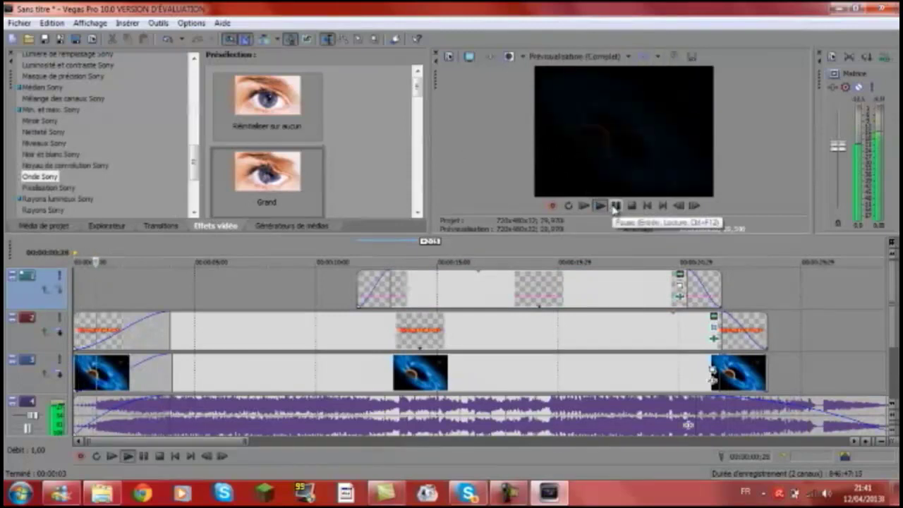
click(632, 207)
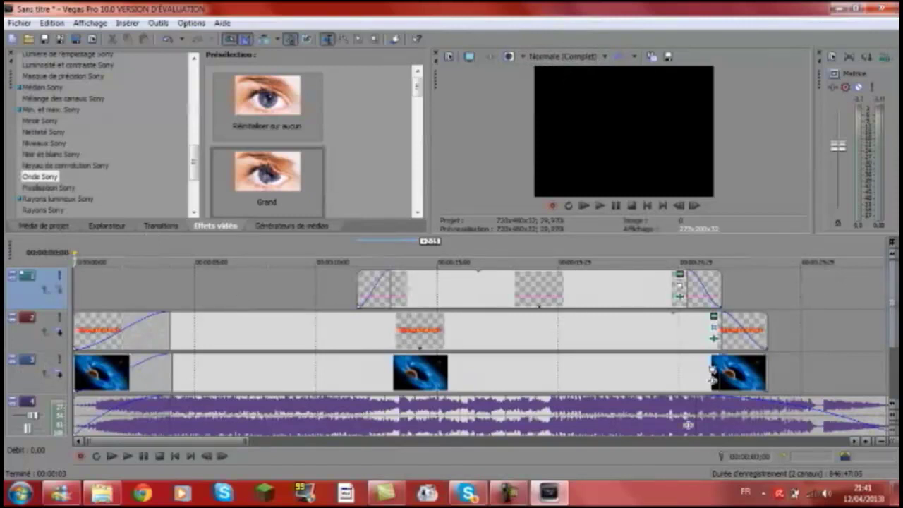
Step: Insert a new video track and add a text media event reading "MG" at its start
right_click(349, 381)
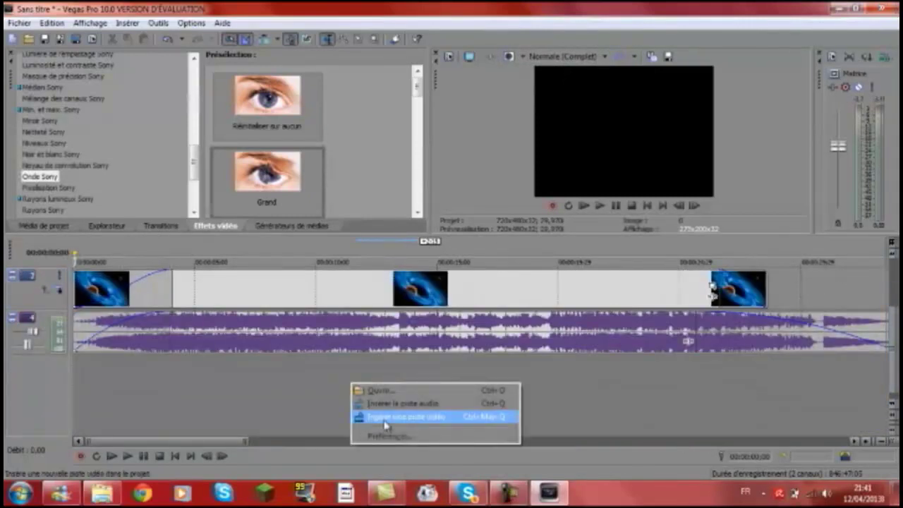
click(387, 417)
right_click(382, 290)
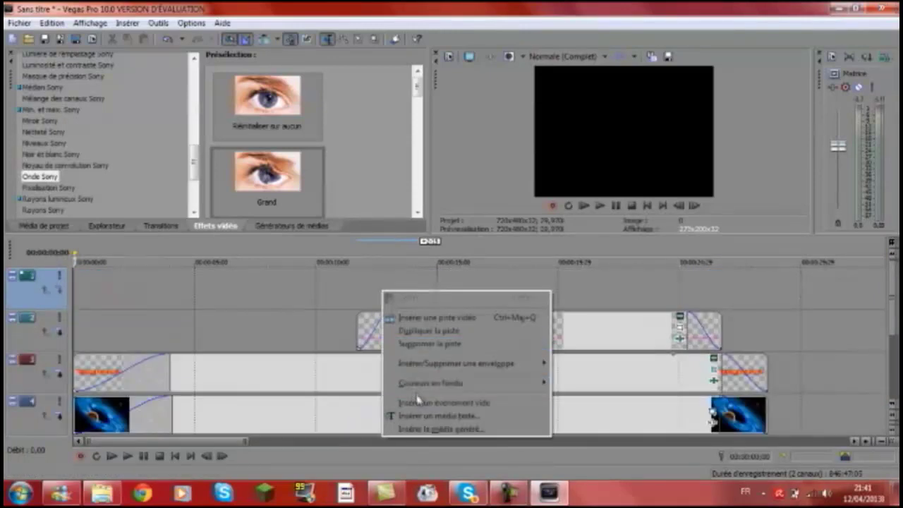
click(422, 418)
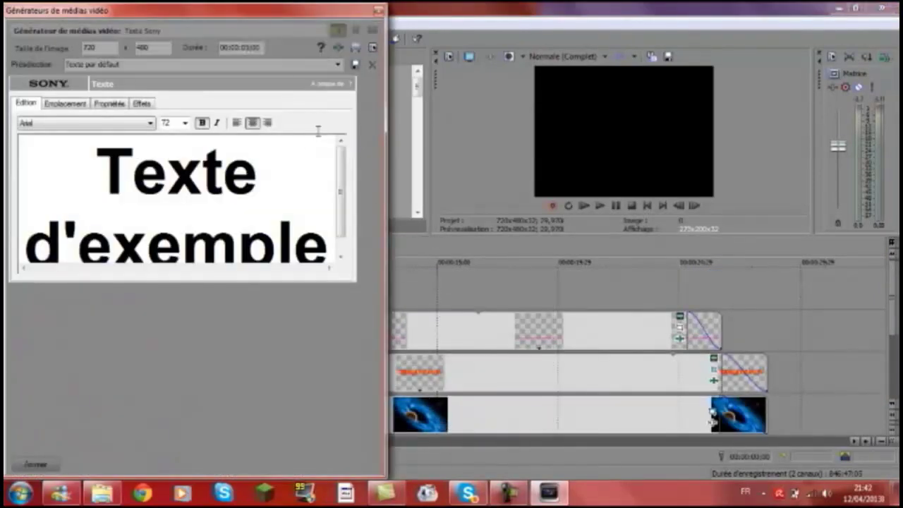
double_click(290, 170)
key(Delete)
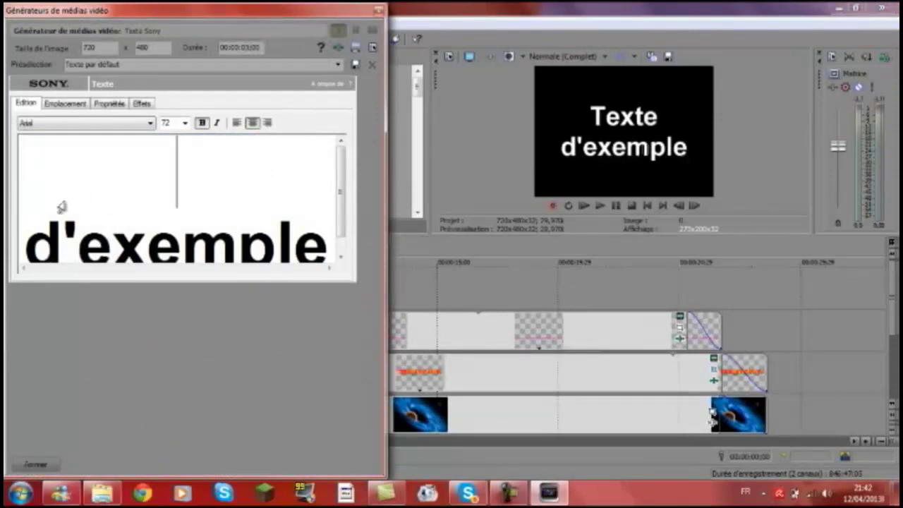
key(ctrl+a)
key(Delete)
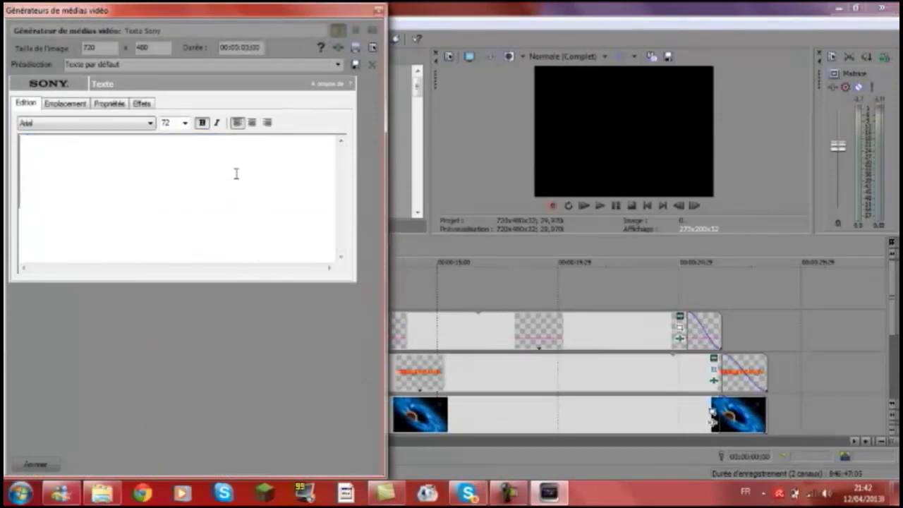
text(M)
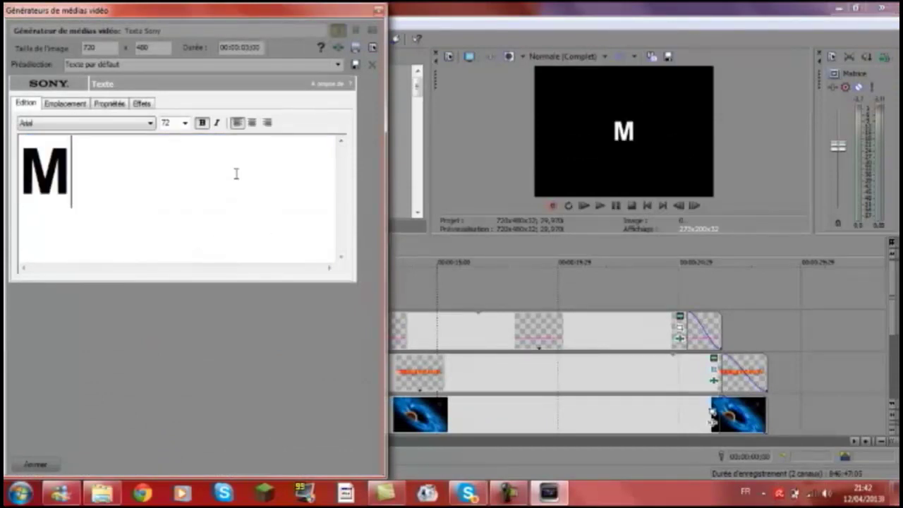
text(G)
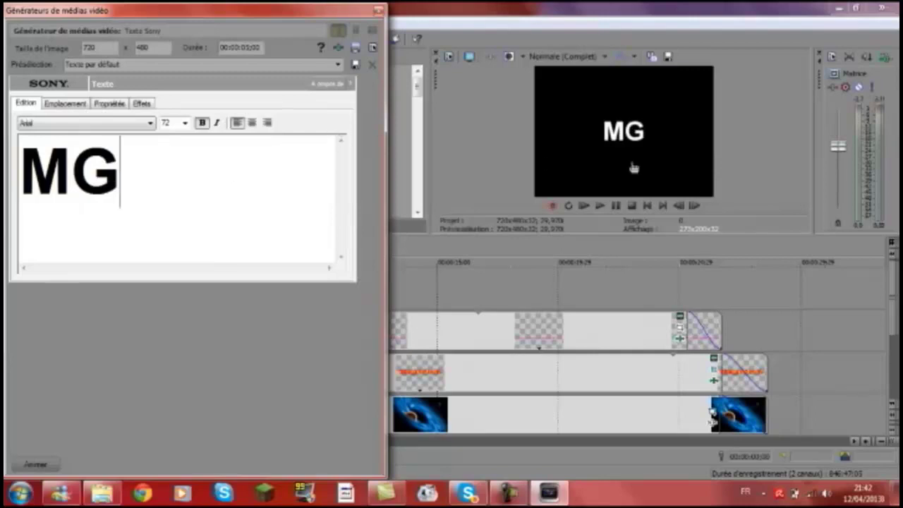
Step: Place the MG text in the frame's upper-right corner at X 0,685 and Y -0,719, and color it cyan
click(51, 105)
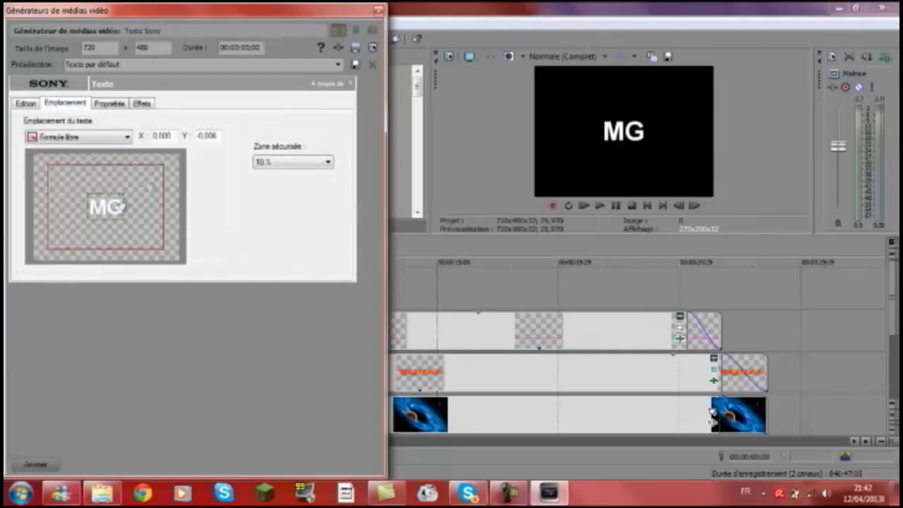
drag(123, 205, 168, 172)
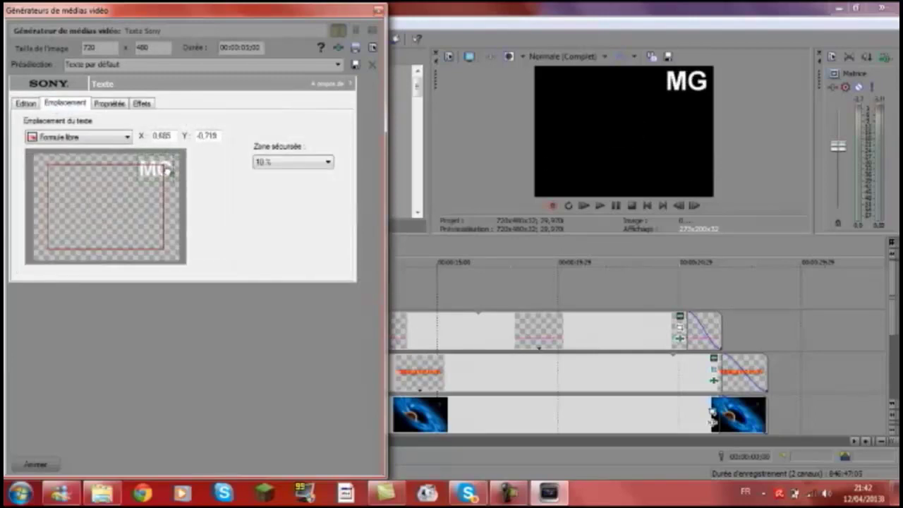
click(109, 105)
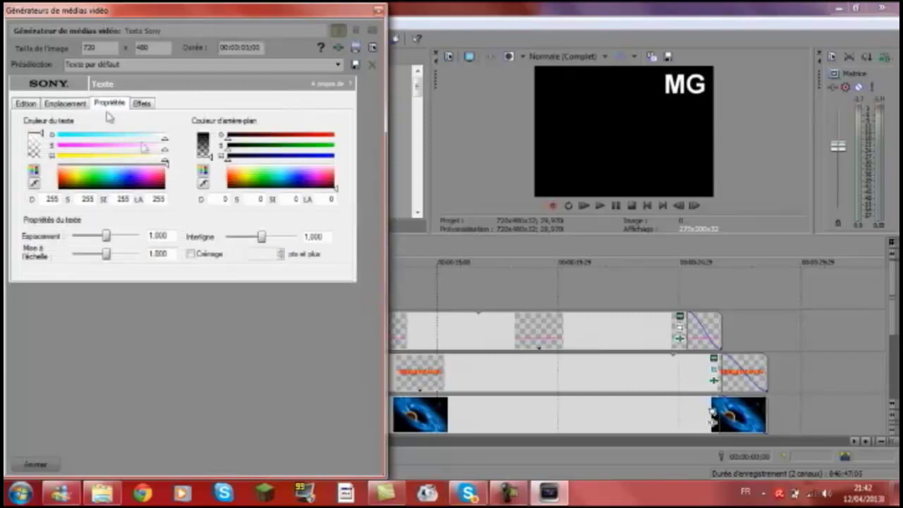
click(111, 176)
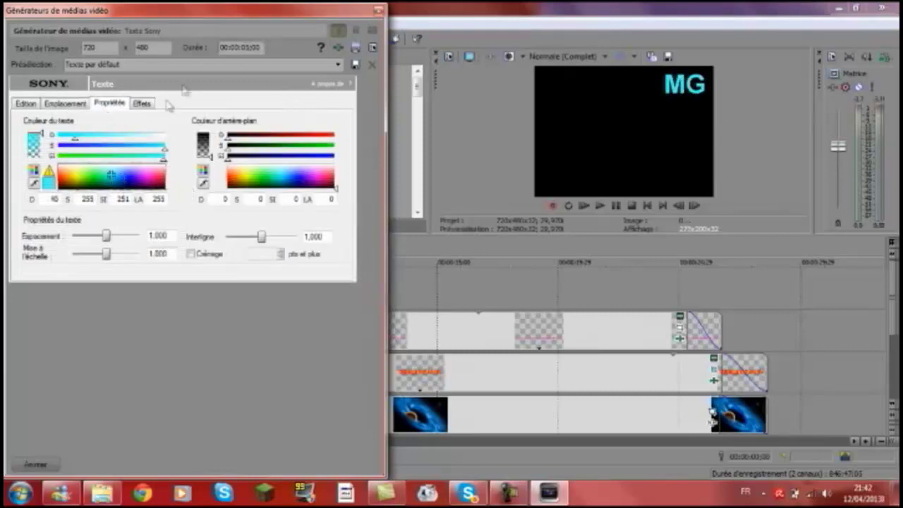
Step: Give the MG text a red outline with a width of 0,572, and finish editing the text media
click(144, 103)
click(174, 133)
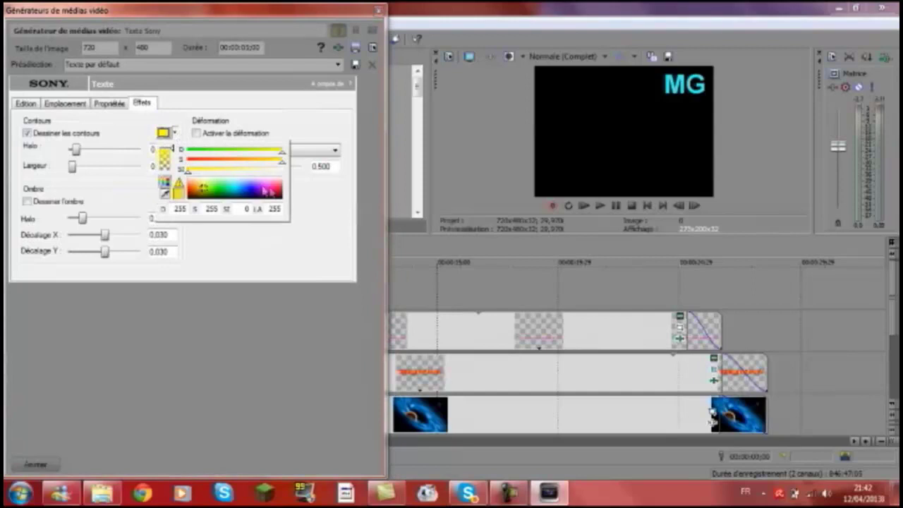
click(271, 190)
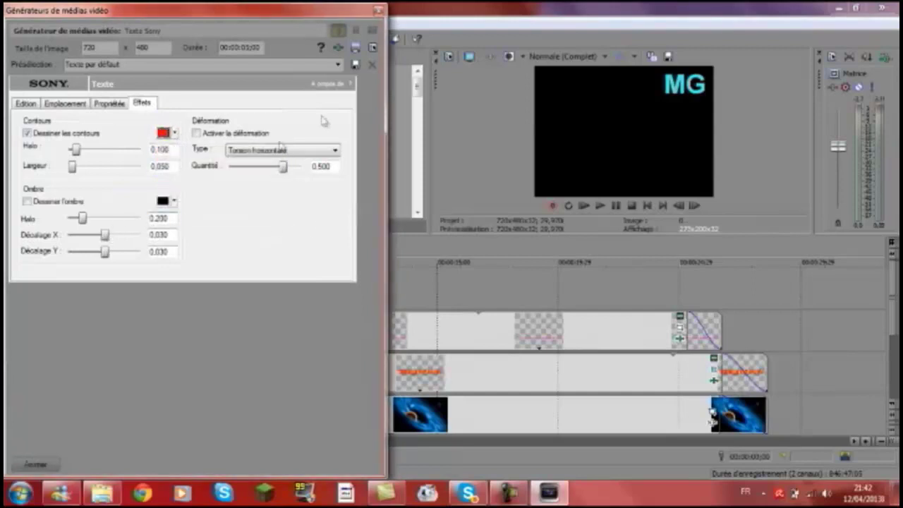
drag(78, 167, 107, 169)
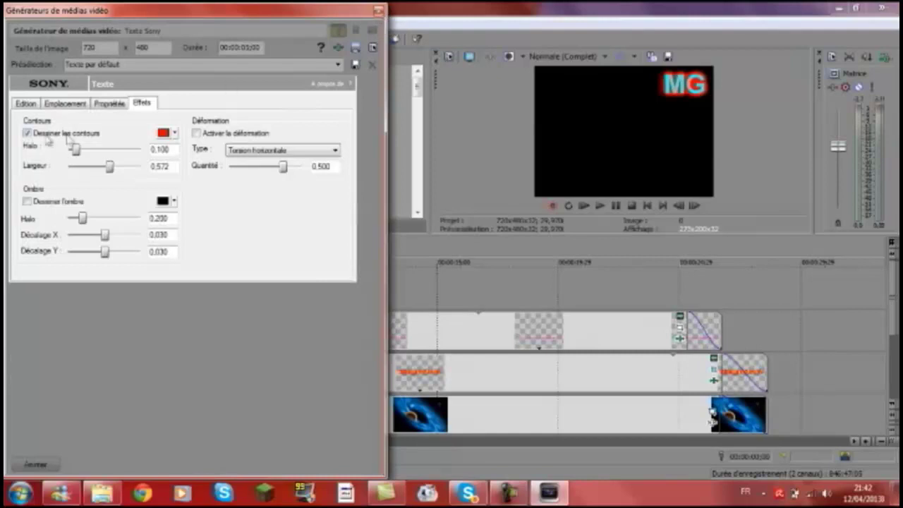
click(66, 104)
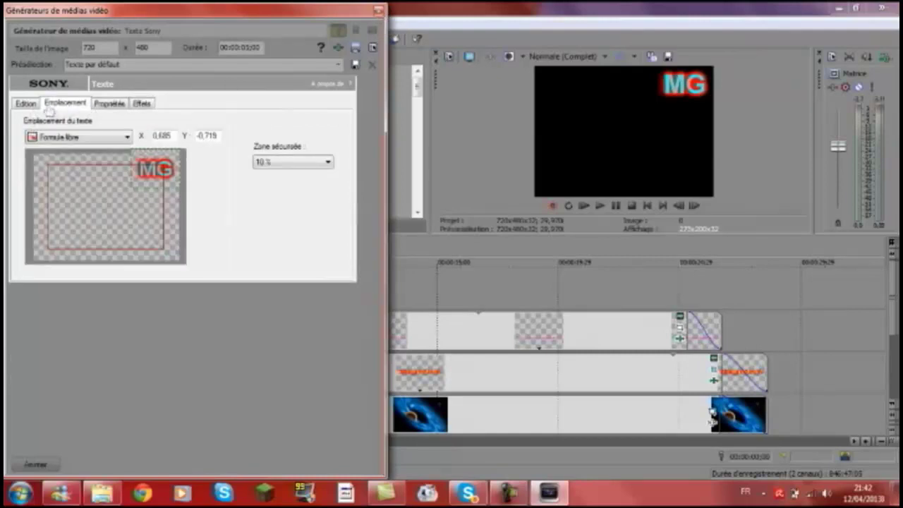
click(379, 11)
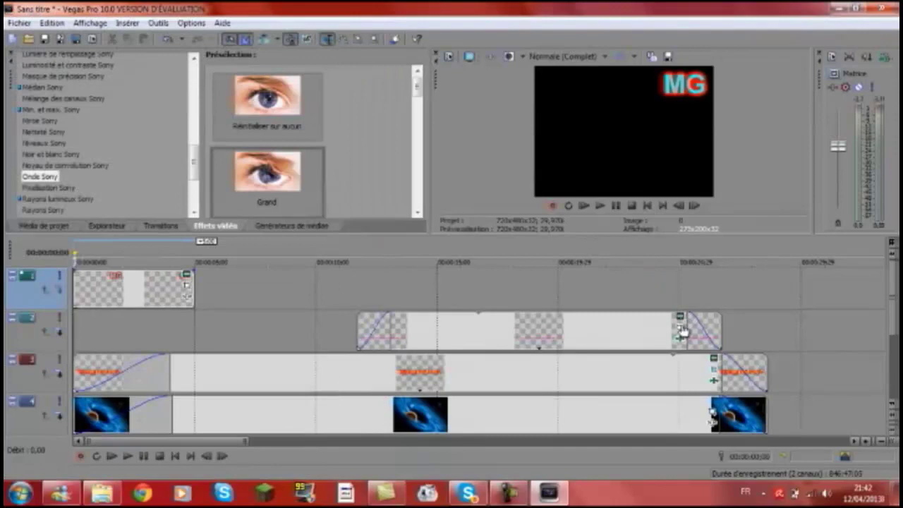
Step: Enlarge the channel address event's pan/crop frame to 1 530 by 1 020, and check the frame near 00:00:23
click(680, 329)
scroll(362, 250, down, 5)
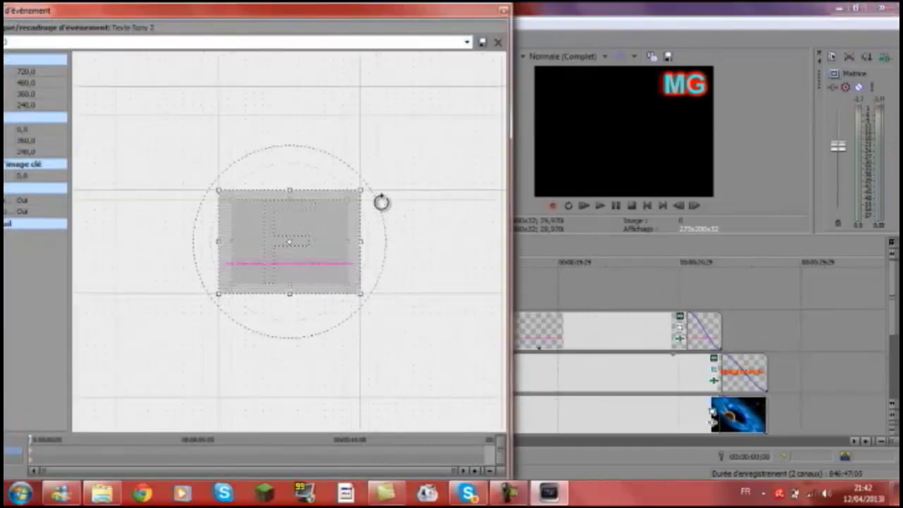
drag(354, 196, 412, 152)
click(639, 293)
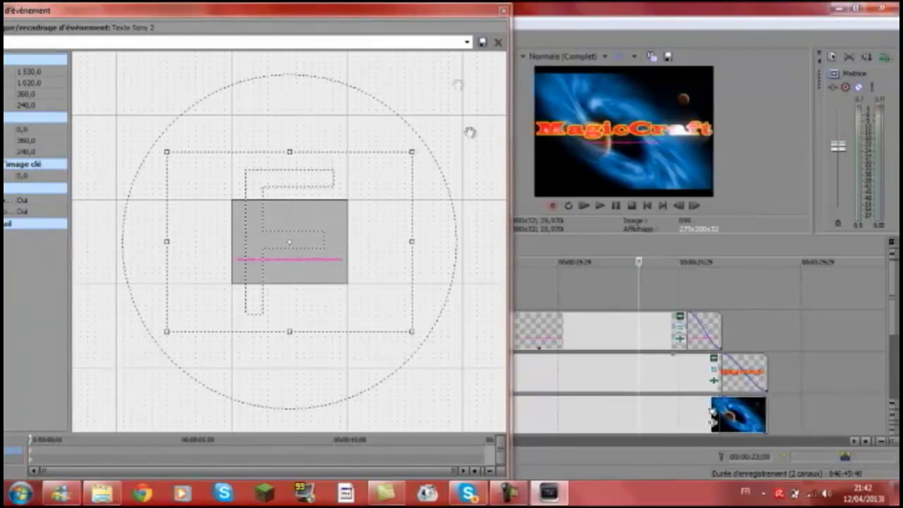
Step: Close the channel address crop and extend the MG text event to end with the channel address event, lasting about 00:00:26:21
click(504, 10)
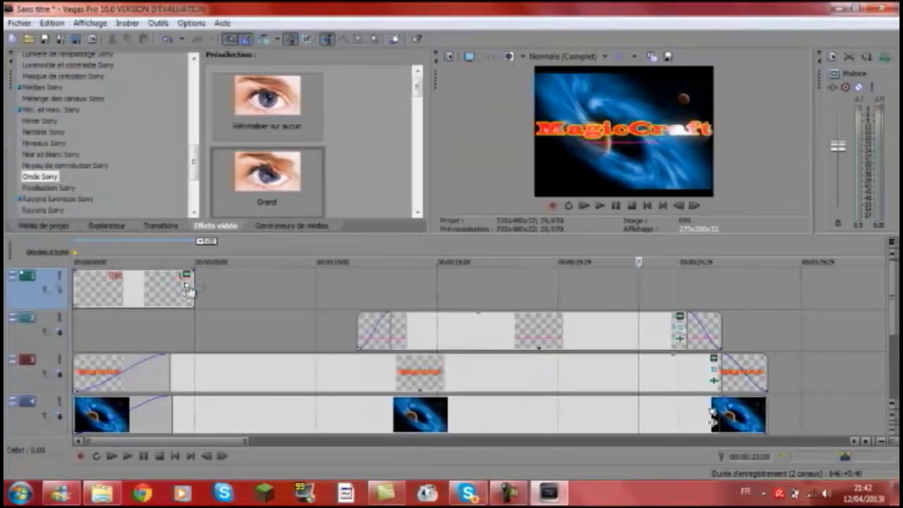
drag(189, 281, 716, 285)
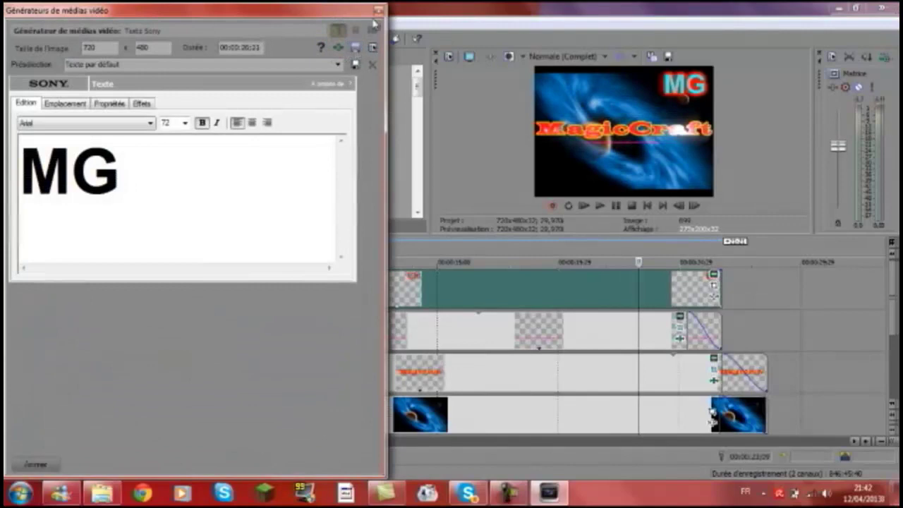
click(379, 10)
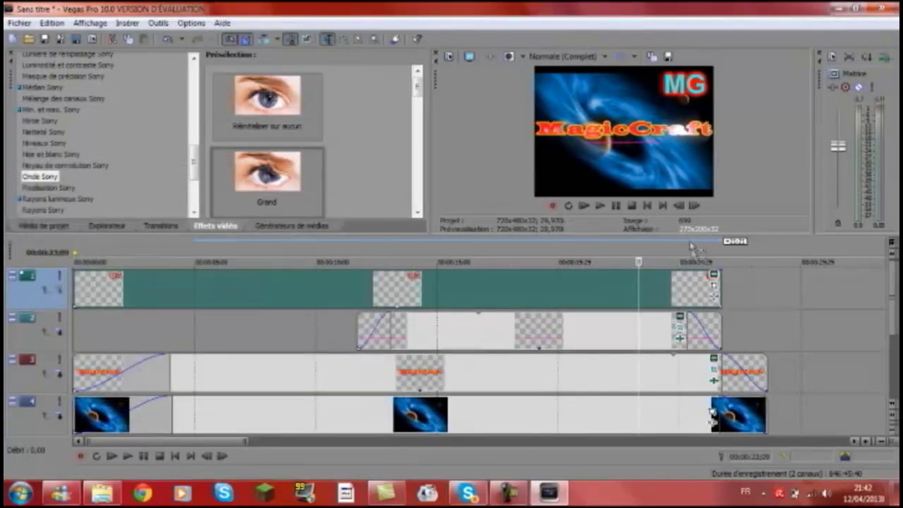
Step: Enlarge the MG event's pan/crop frame to 1 620 by 1 080 and shift it so the smaller text sits in the upper-right corner
click(715, 287)
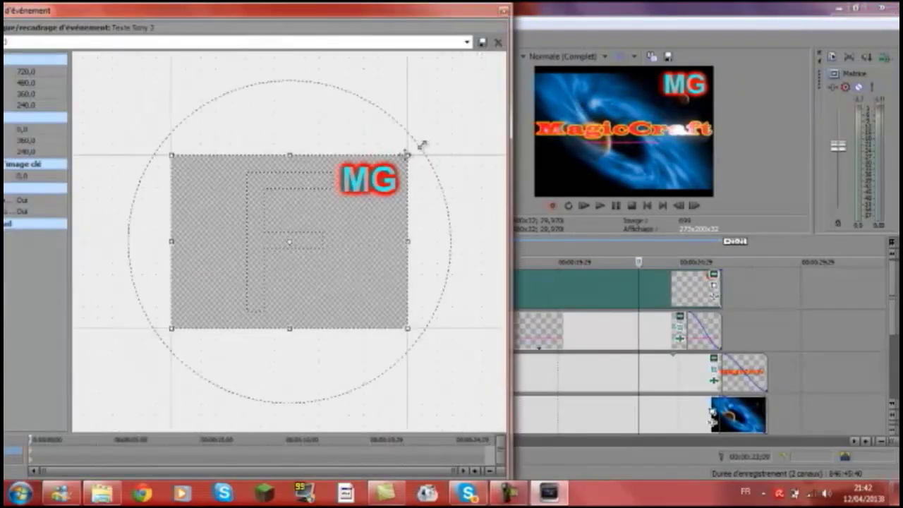
drag(408, 157, 352, 182)
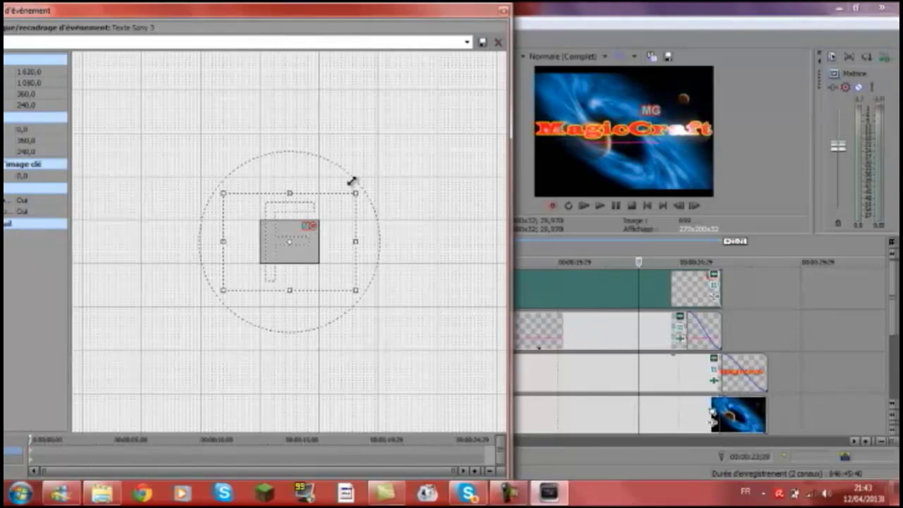
drag(312, 225, 275, 251)
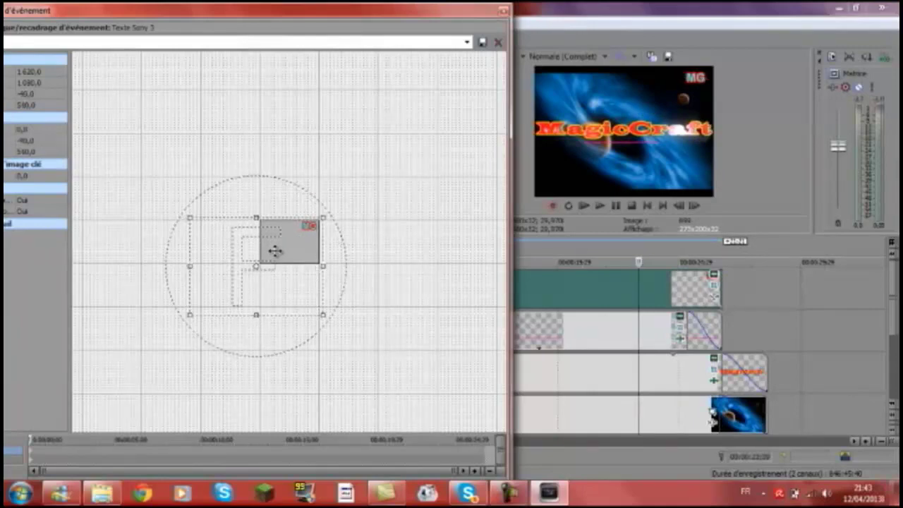
click(504, 11)
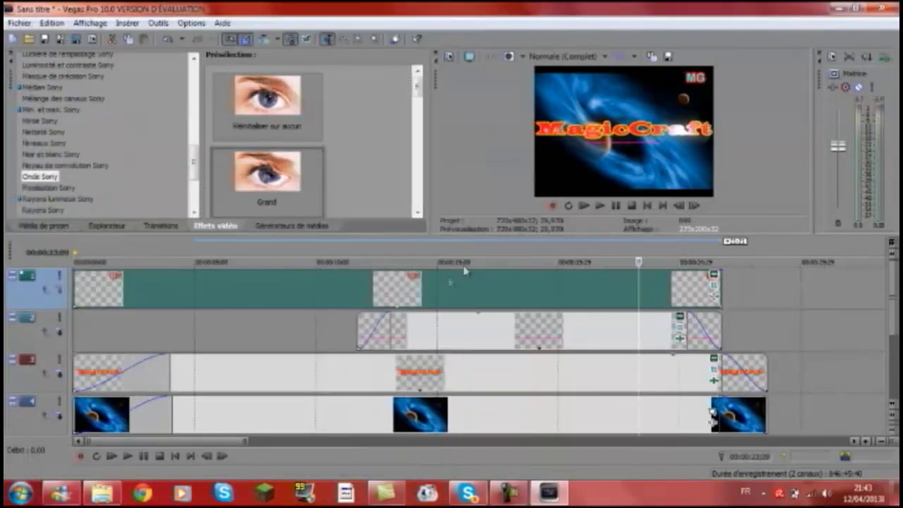
Step: Lower the opacity of the MG event and play the beginning of the intro to check it
drag(439, 275, 442, 303)
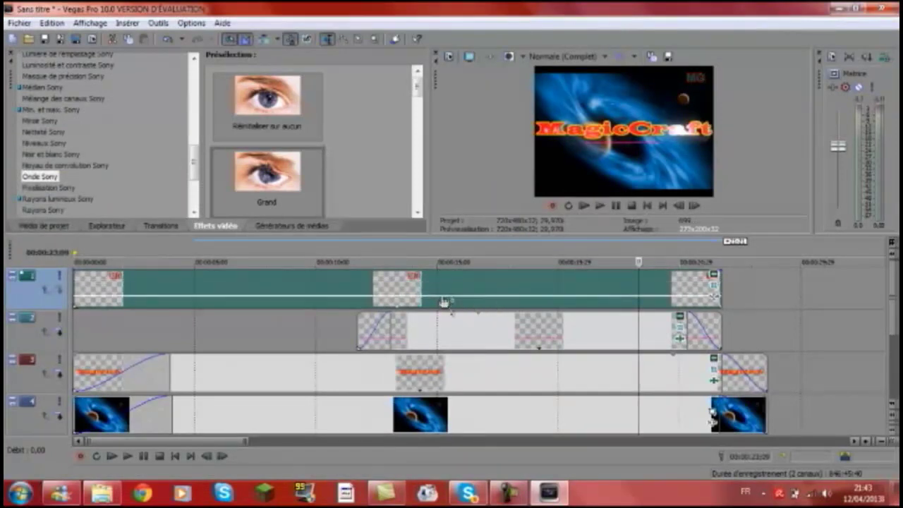
click(584, 206)
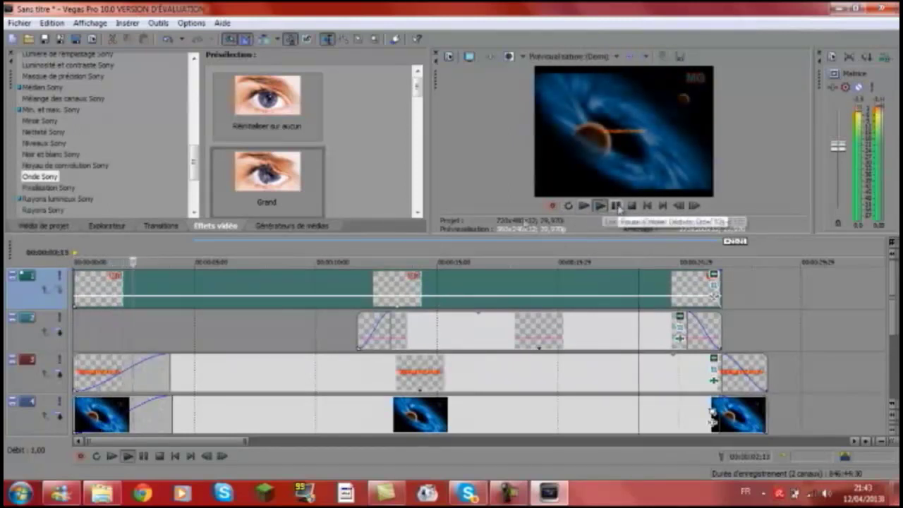
key(Return)
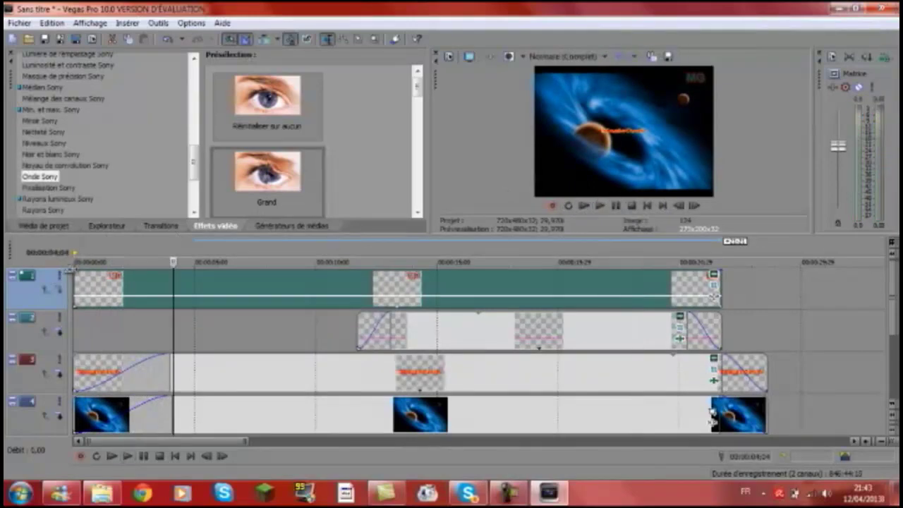
Step: Add a fade-in of about 1.6 seconds to the MG event and play the intro through its closing fade
drag(73, 270, 113, 269)
click(606, 205)
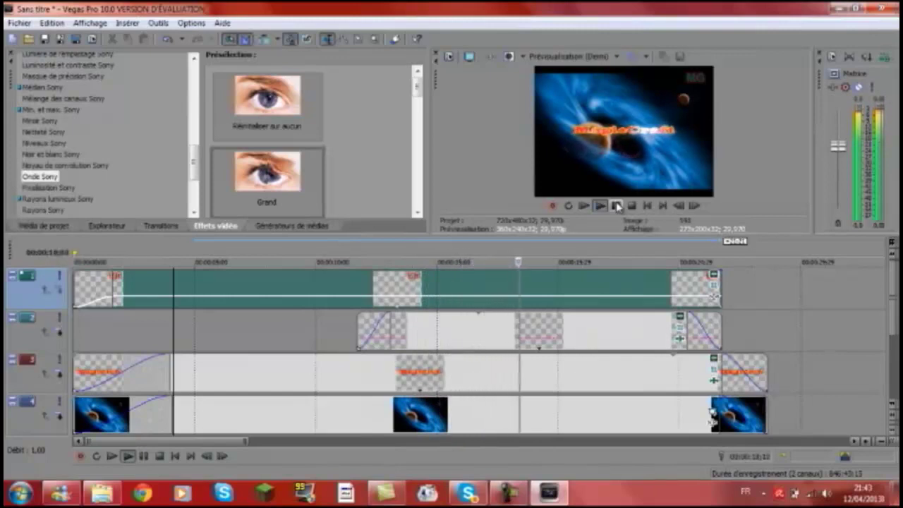
click(616, 205)
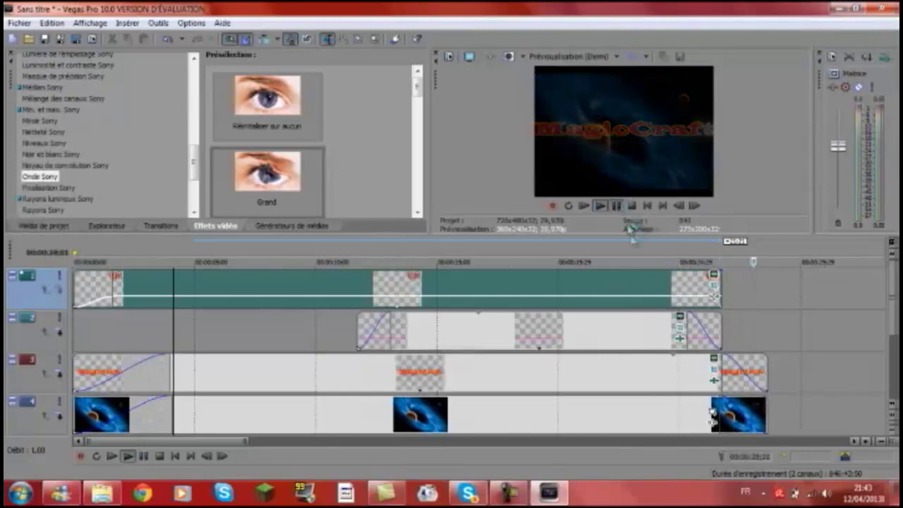
Step: Reduce the channel address event's pan/crop frame to 720 by 480
click(295, 326)
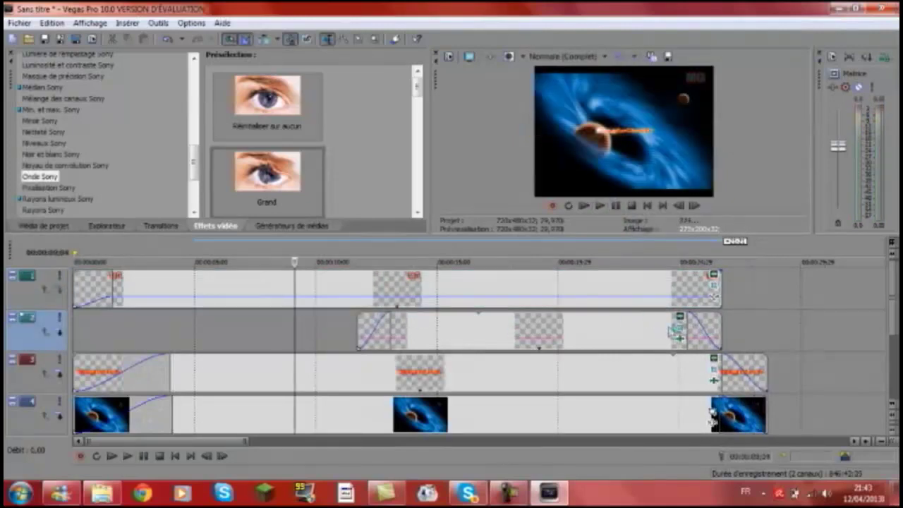
click(679, 317)
scroll(361, 243, down, 5)
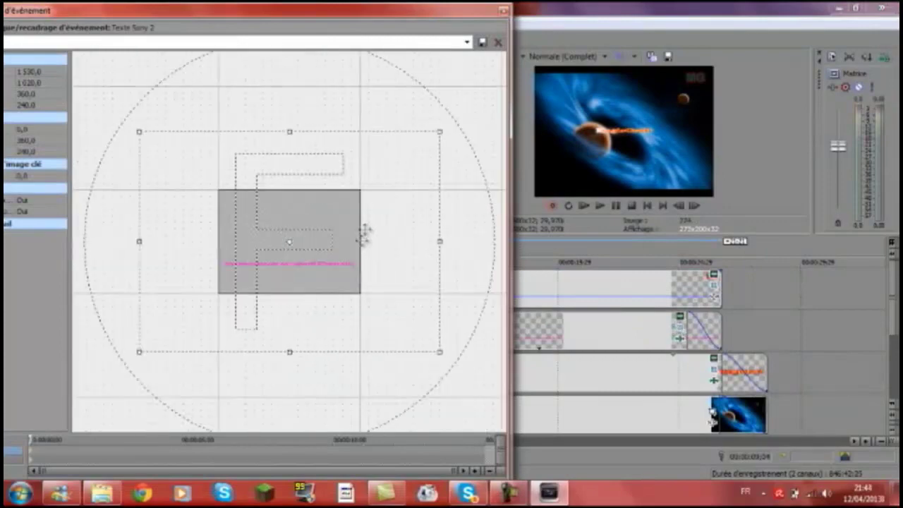
drag(373, 184, 328, 215)
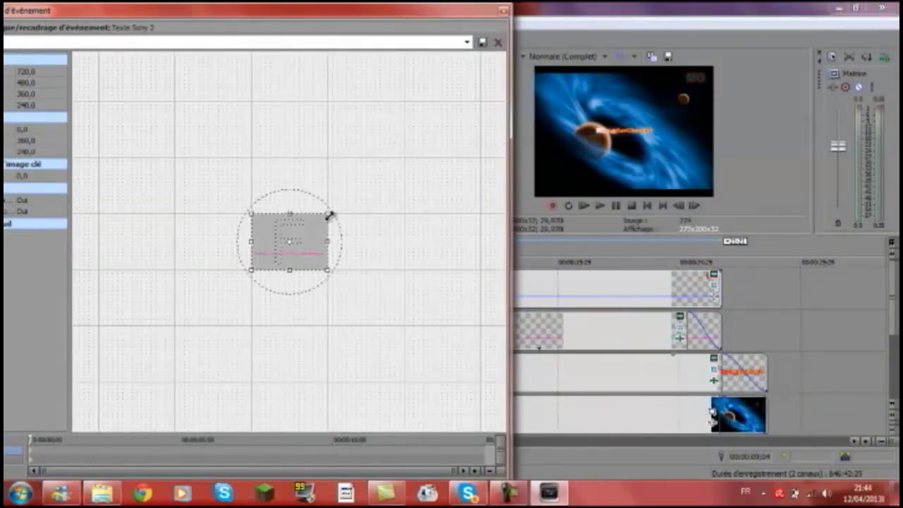
click(503, 10)
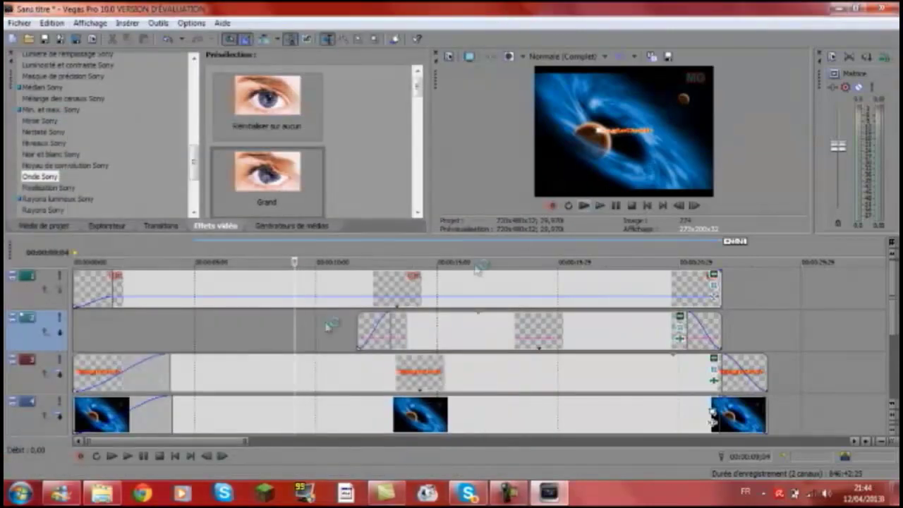
Step: Play the intro from 00:00:11;12 to review the channel address text and its wave effect
click(350, 328)
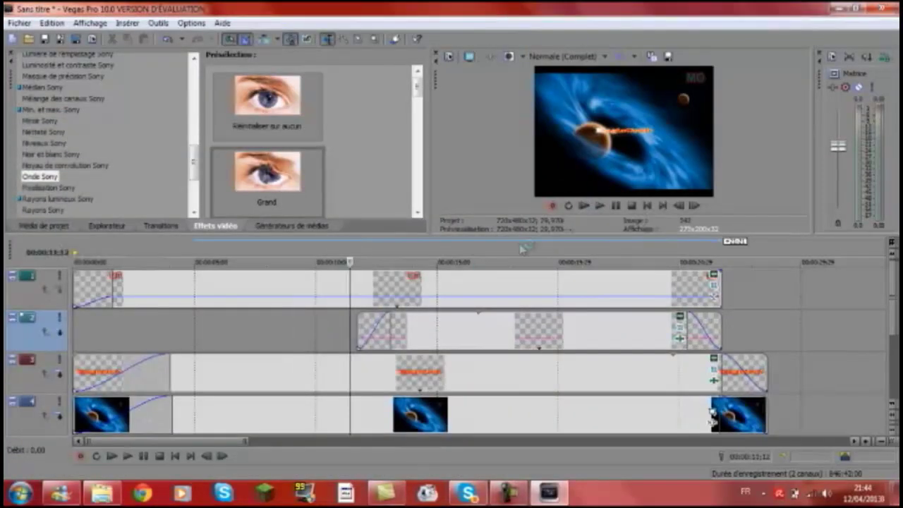
click(599, 206)
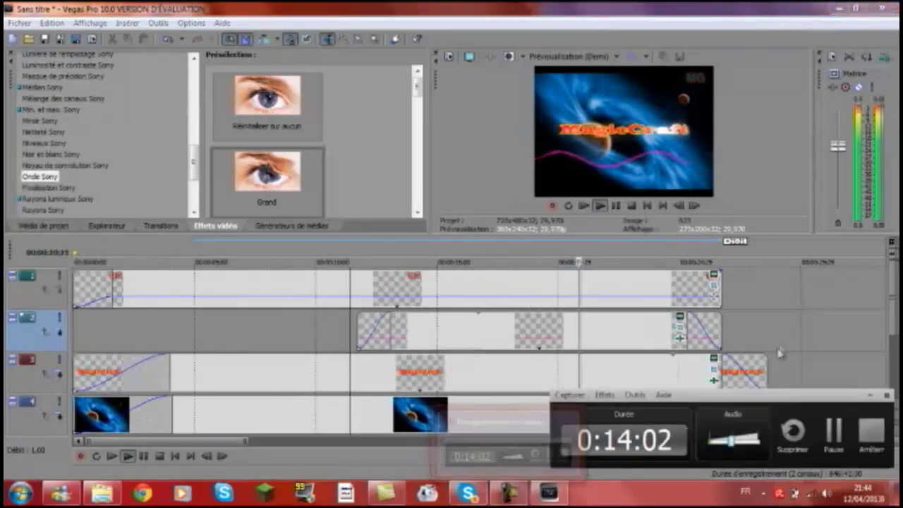
click(873, 395)
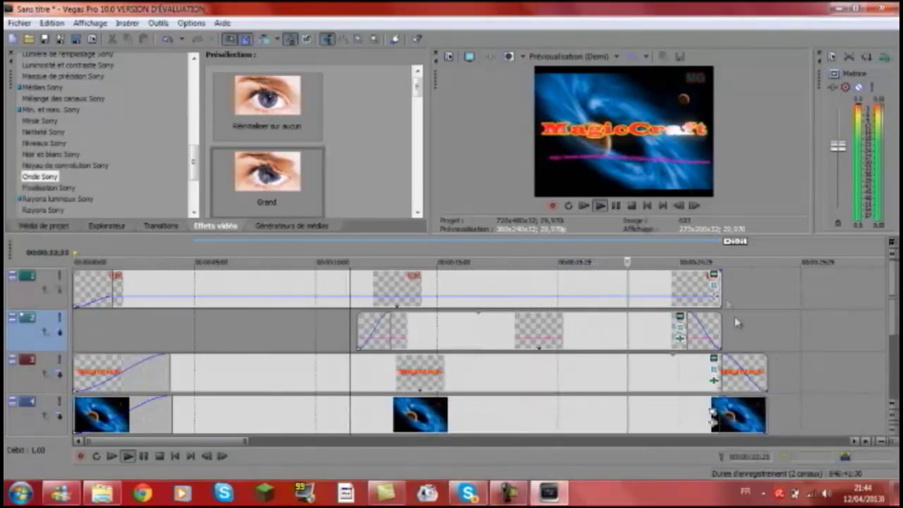
click(619, 206)
Step: Apply the Tourbillon Sony effect with the medium clockwise preset to the MagicCraft title event, with the playhead at 00:00:08;27
click(290, 343)
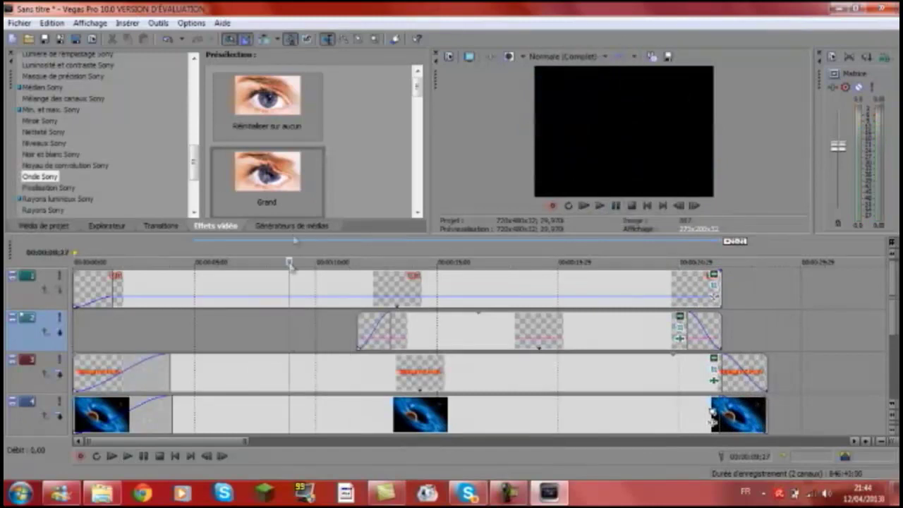
drag(194, 161, 195, 187)
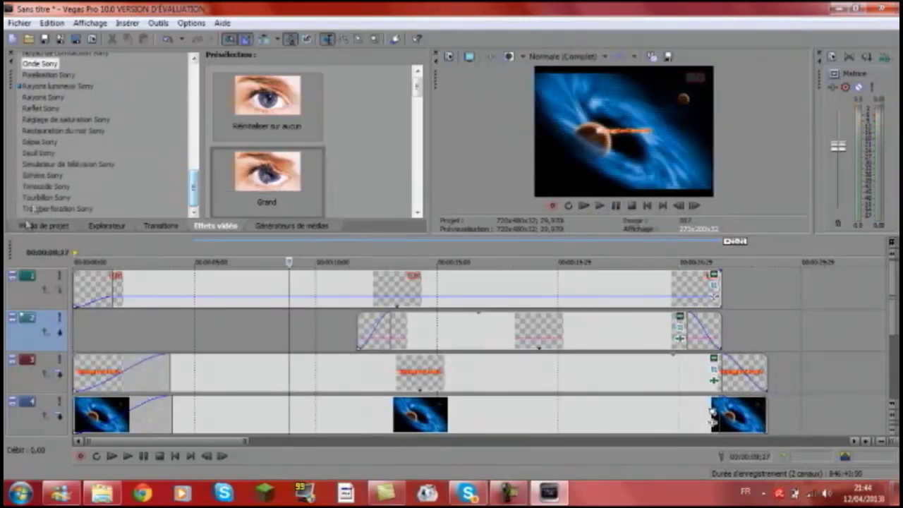
click(43, 197)
click(45, 187)
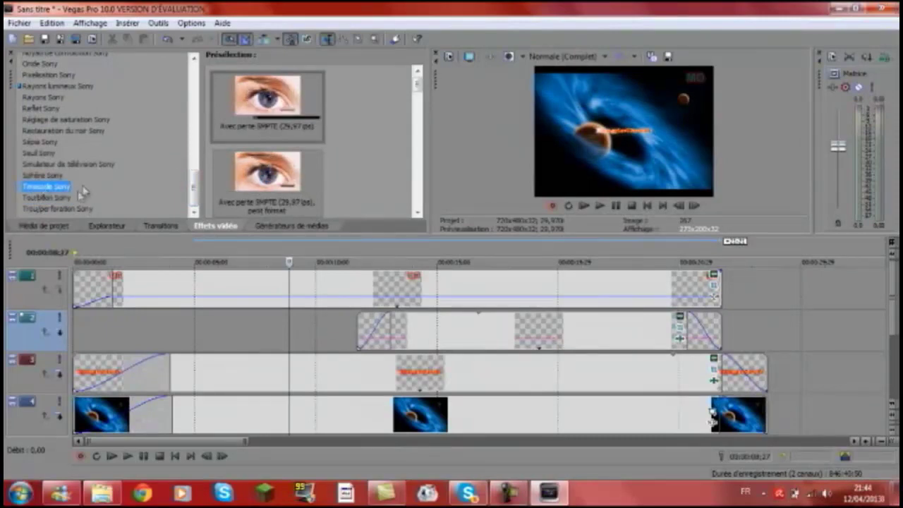
click(78, 198)
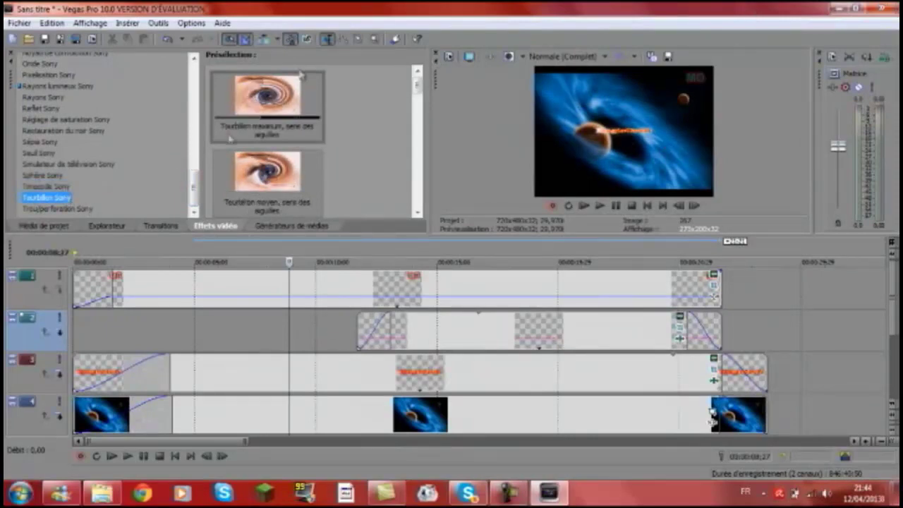
mouse_move(288, 164)
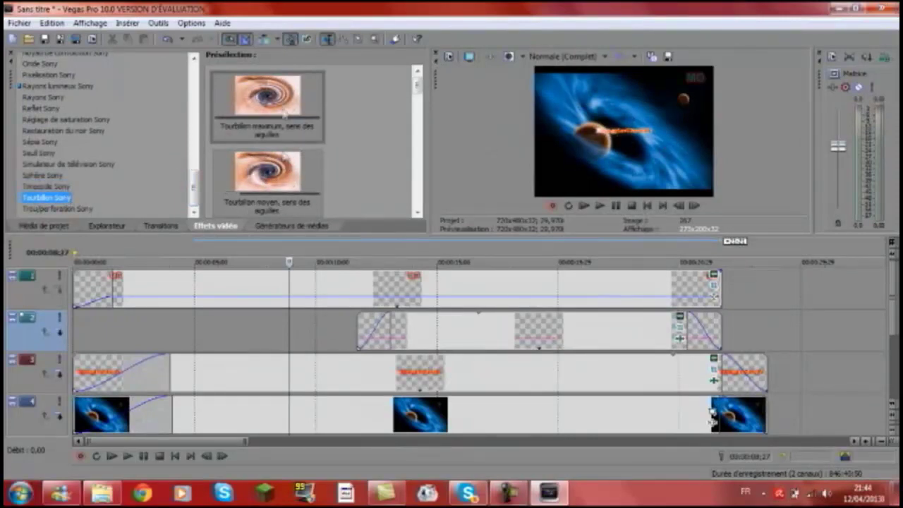
click(282, 171)
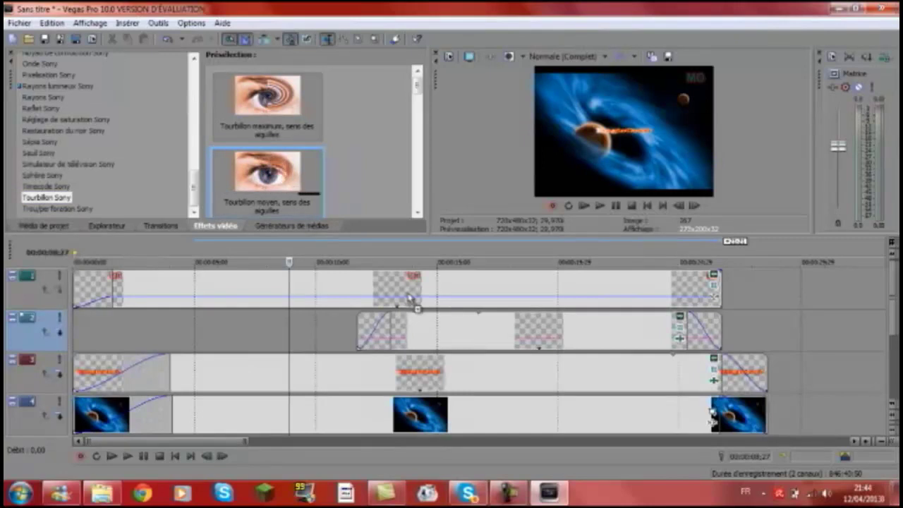
drag(424, 328, 425, 328)
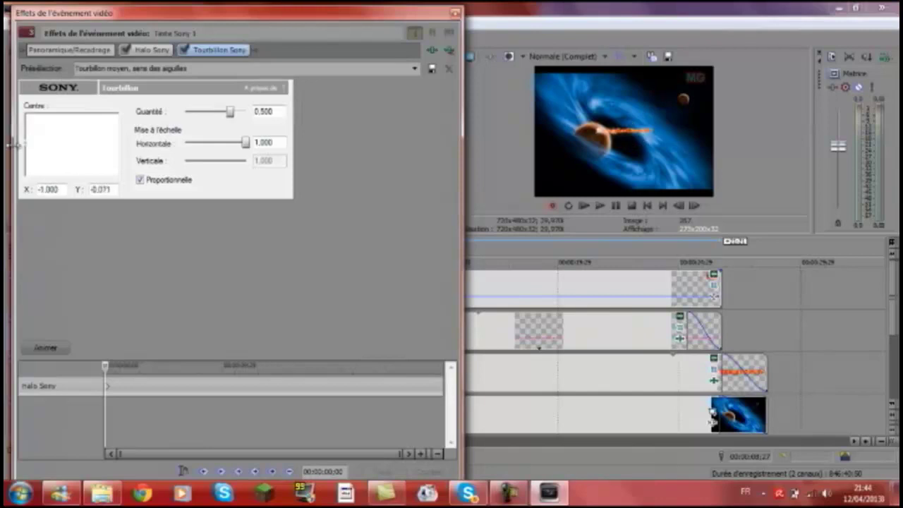
Step: Try the swirl centered at X 0,082, Y 0,333 with an amount of 0,043 and a horizontal scale of 0,859
drag(108, 367, 276, 367)
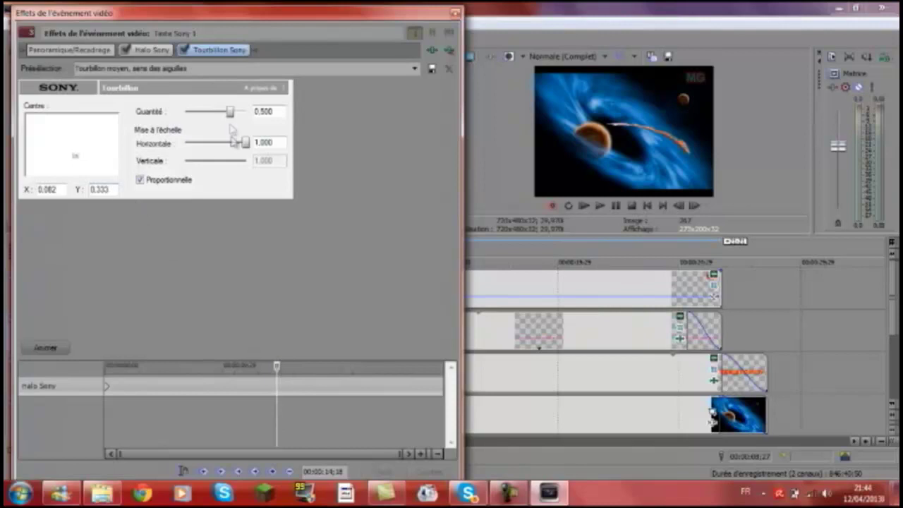
drag(247, 145, 238, 144)
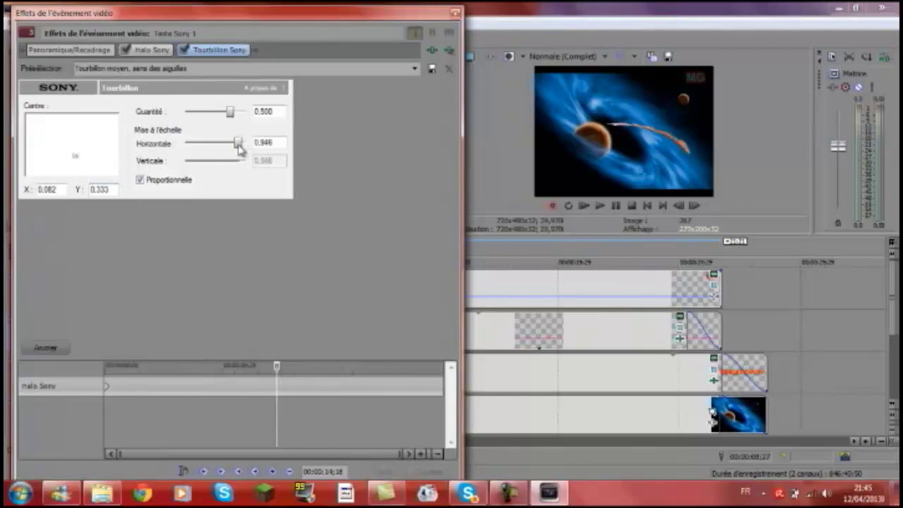
drag(229, 112, 218, 118)
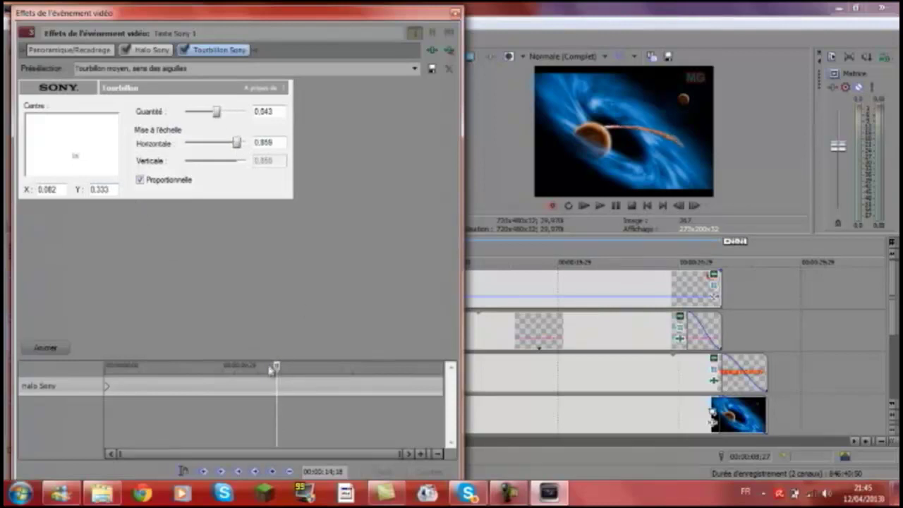
mouse_move(278, 367)
mouse_down()
mouse_move(258, 367)
mouse_move(288, 367)
mouse_up()
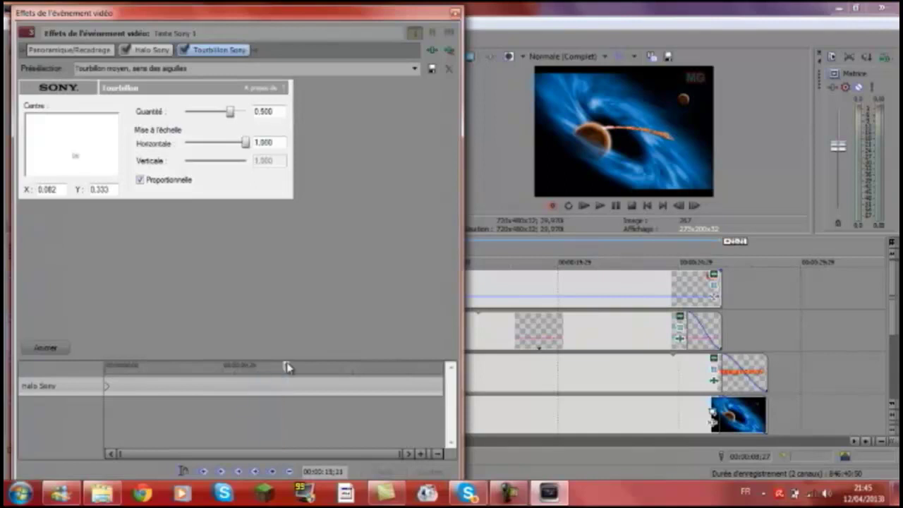
Step: Center the title's swirl at X -1,000 and Y -0,030, close the effect settings and play the intro past its end
drag(75, 154, 140, 149)
click(284, 367)
drag(285, 372, 443, 373)
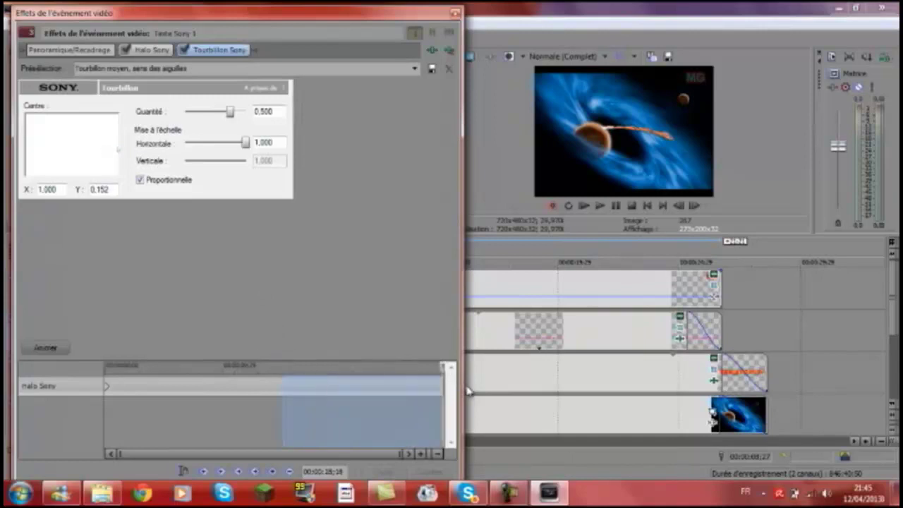
drag(117, 152, 27, 153)
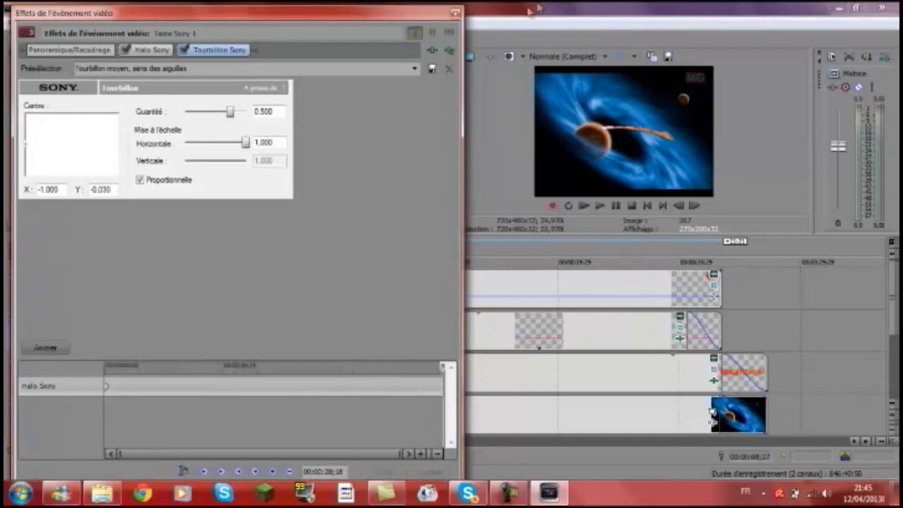
click(452, 13)
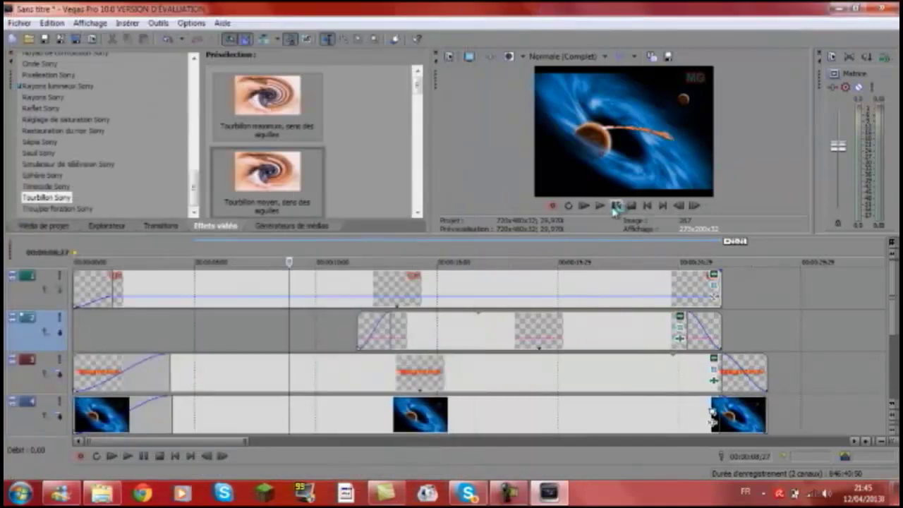
click(600, 205)
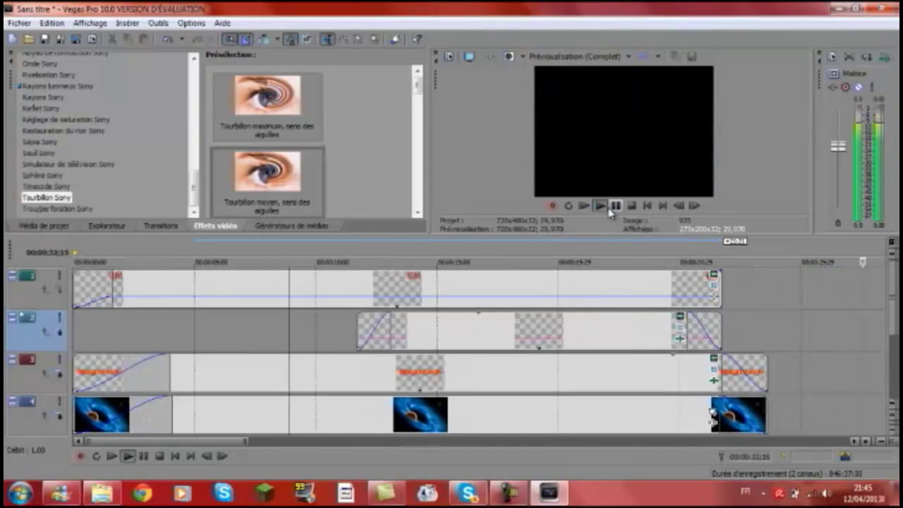
click(611, 209)
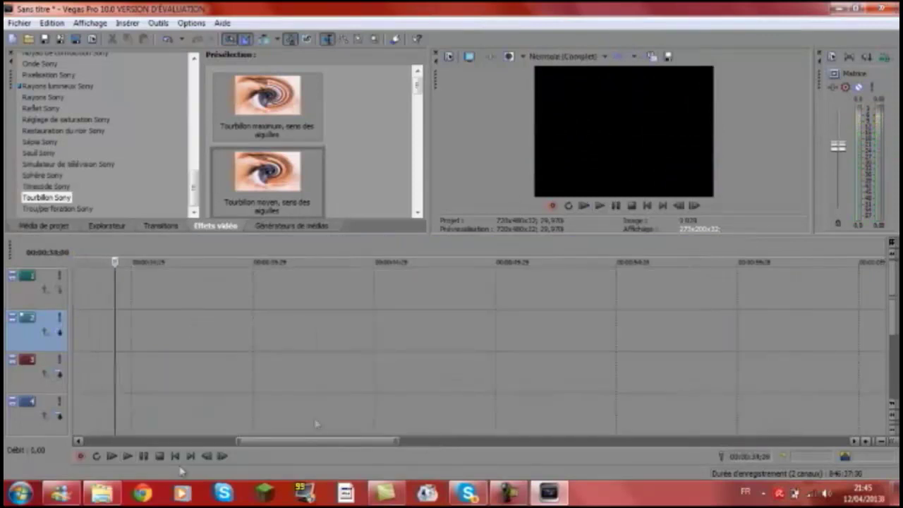
Step: Apply the Éclair Sony transition with the violent flash preset to the fade-out of the channel address event on track 2
drag(254, 442, 174, 442)
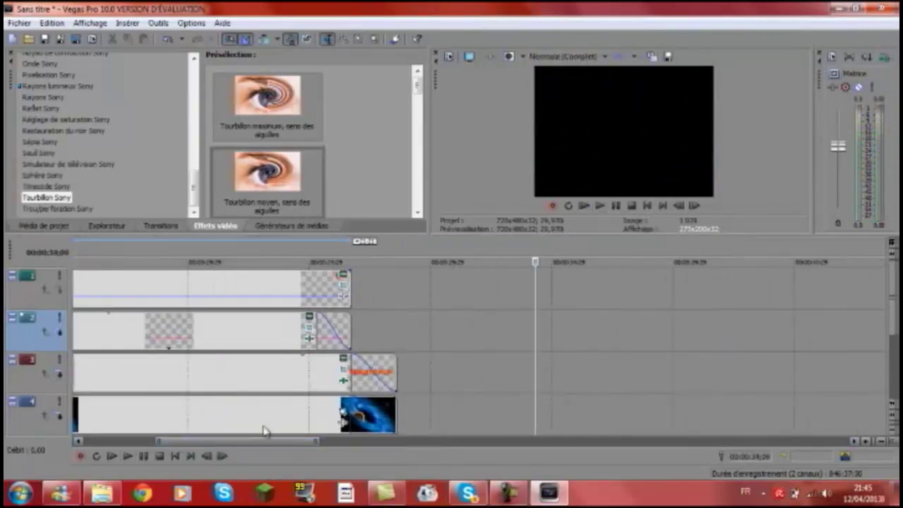
drag(262, 442, 106, 438)
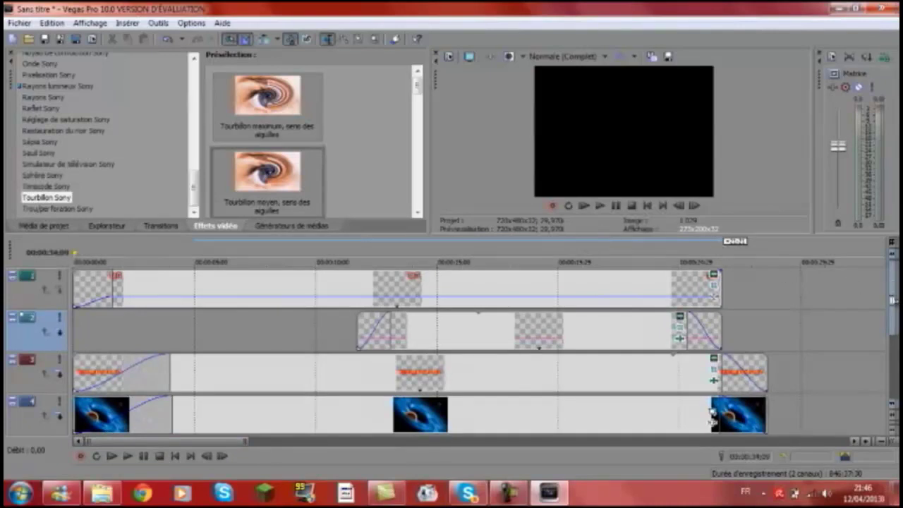
scroll(711, 417, down, 2)
scroll(711, 417, up, 2)
click(158, 233)
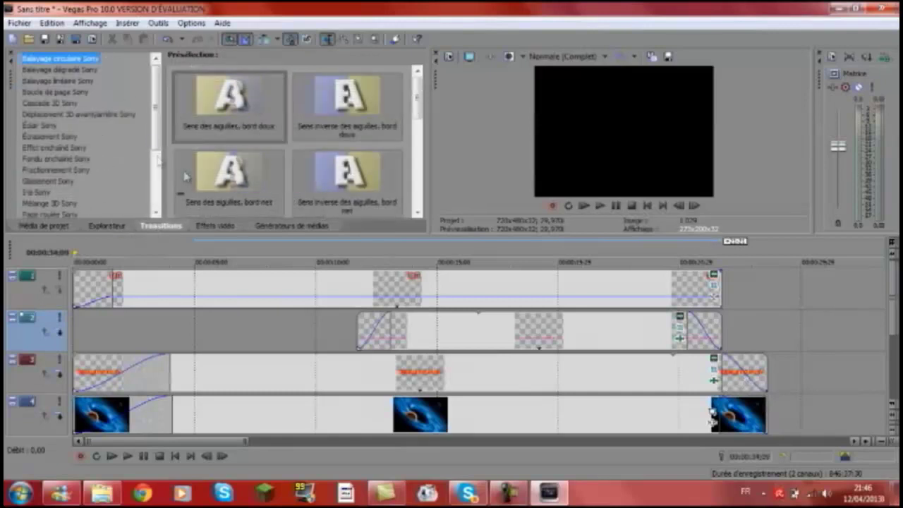
click(38, 128)
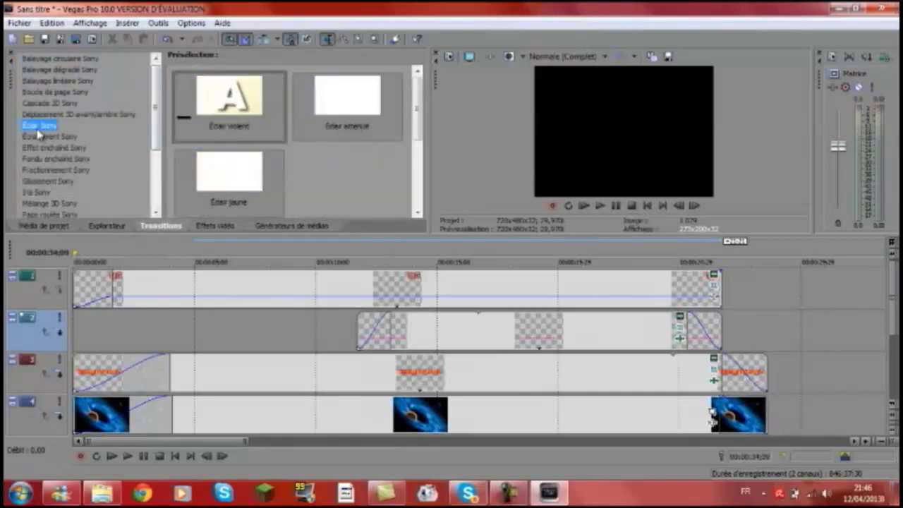
click(215, 99)
drag(215, 100, 708, 332)
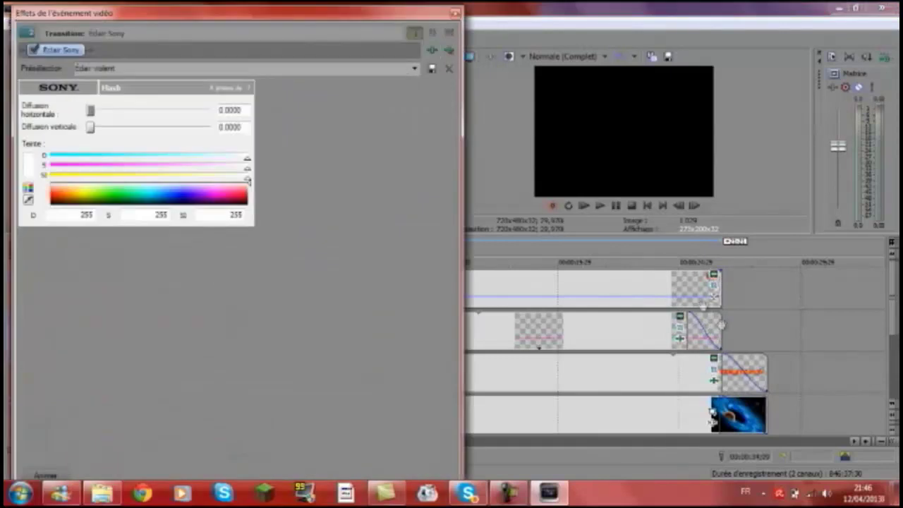
click(47, 473)
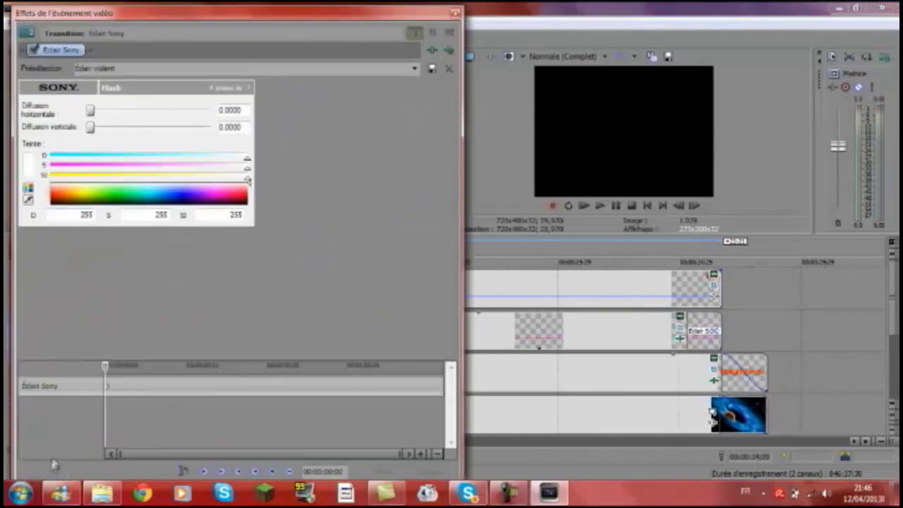
click(455, 12)
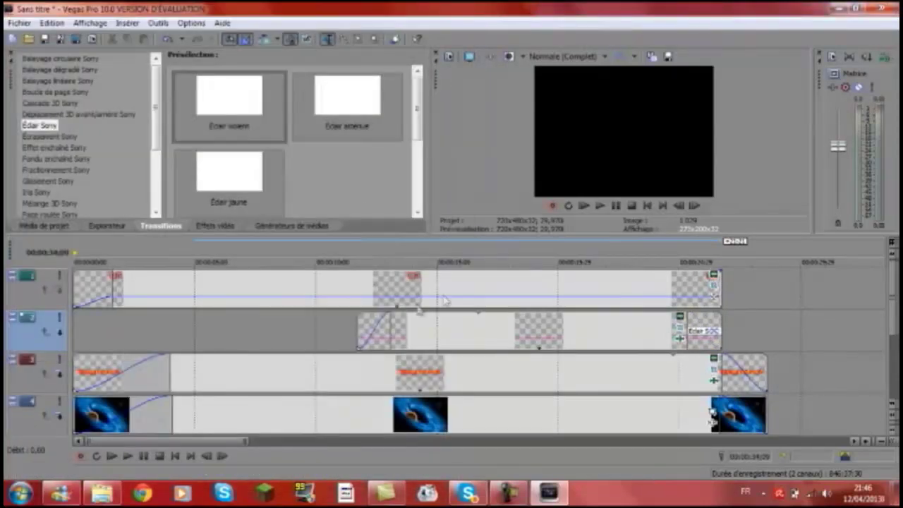
Step: Play the end of the intro from 00:00:23;16 to review the flash transition on the channel address
drag(332, 329, 644, 338)
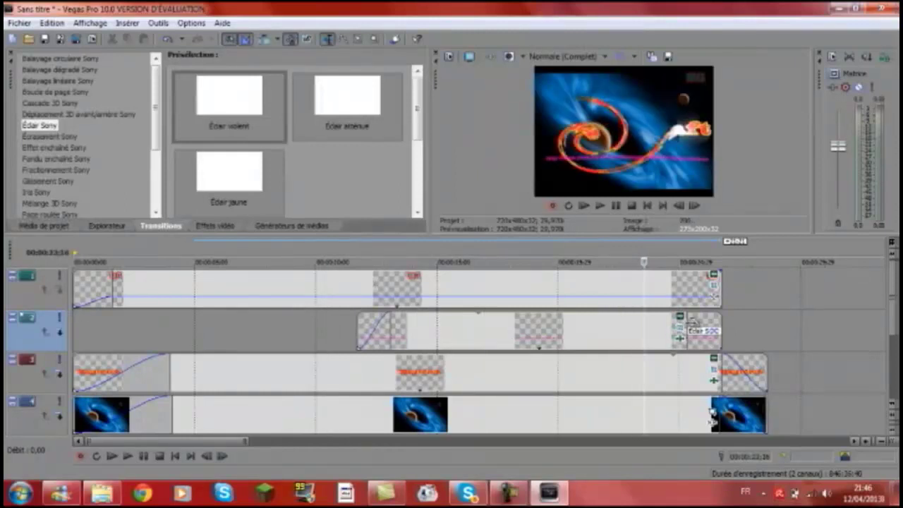
click(599, 205)
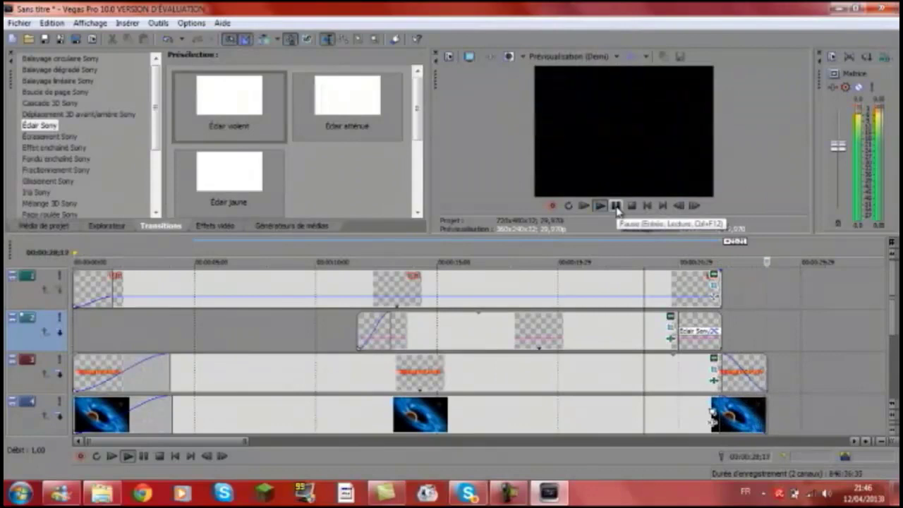
click(616, 206)
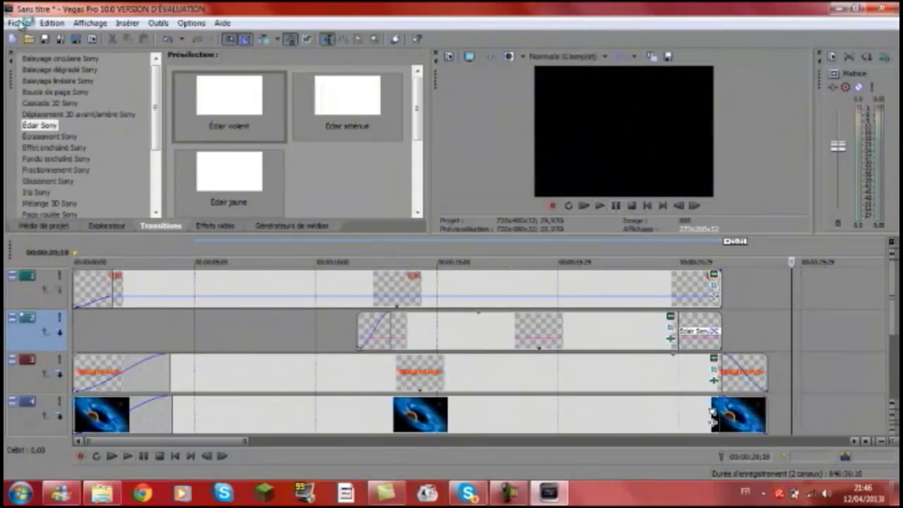
Step: Try to render the project as INTROVIDEO.avi in the VRAIMENTFINI folder using the DV NTSC template
click(20, 23)
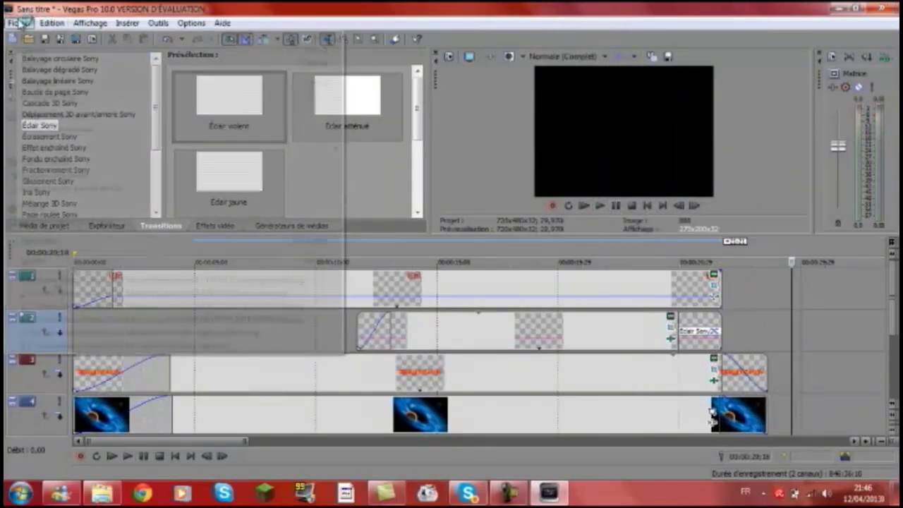
click(91, 115)
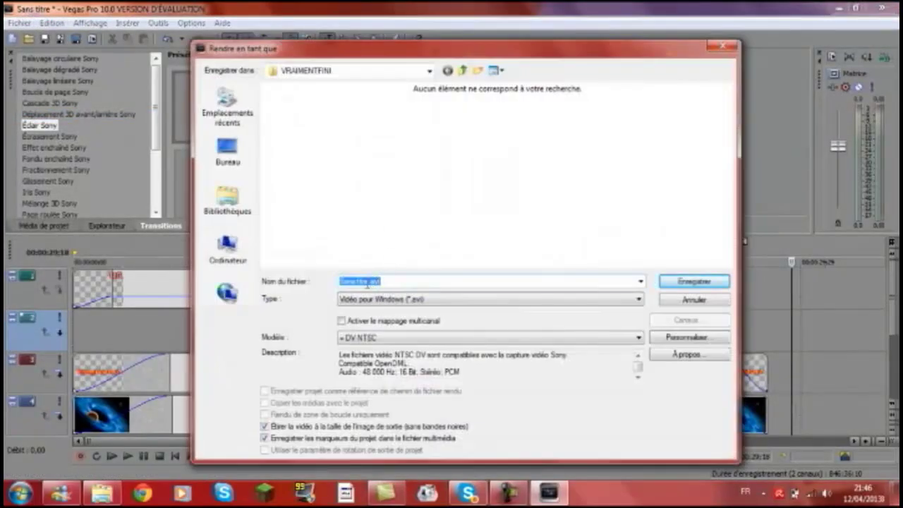
drag(367, 284, 309, 291)
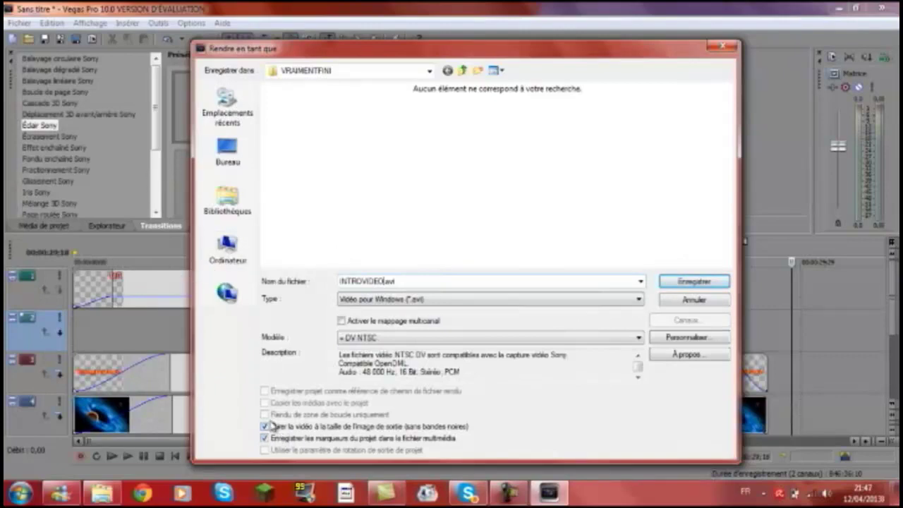
click(691, 282)
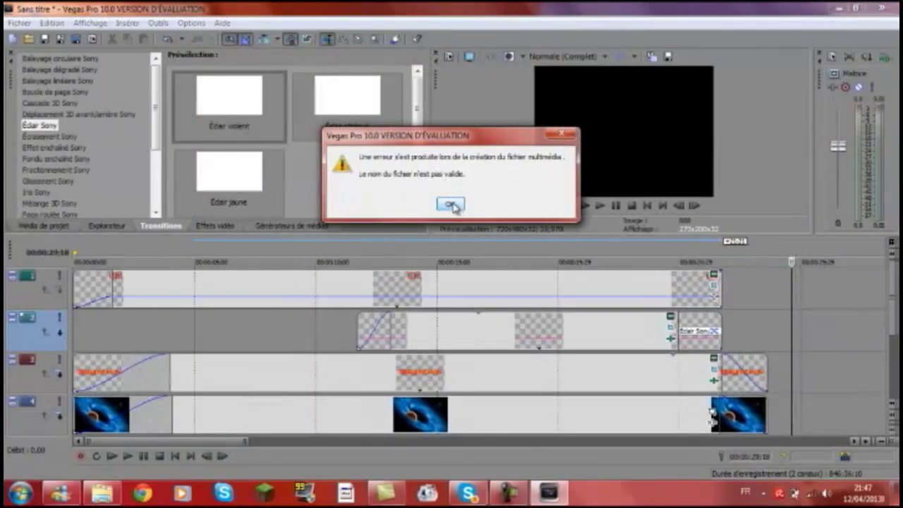
click(451, 204)
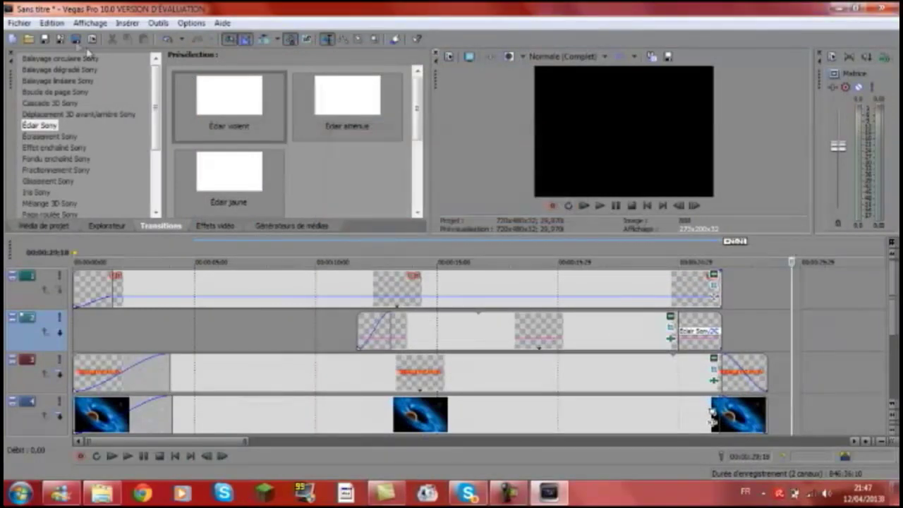
Step: Save the project as Sans titre.veg in the VRAIMENTFINI folder
click(19, 23)
click(20, 24)
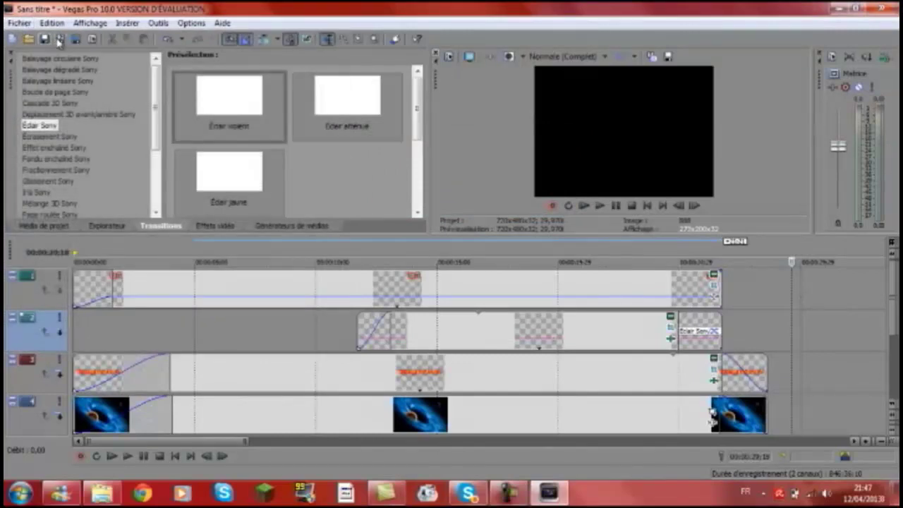
click(60, 39)
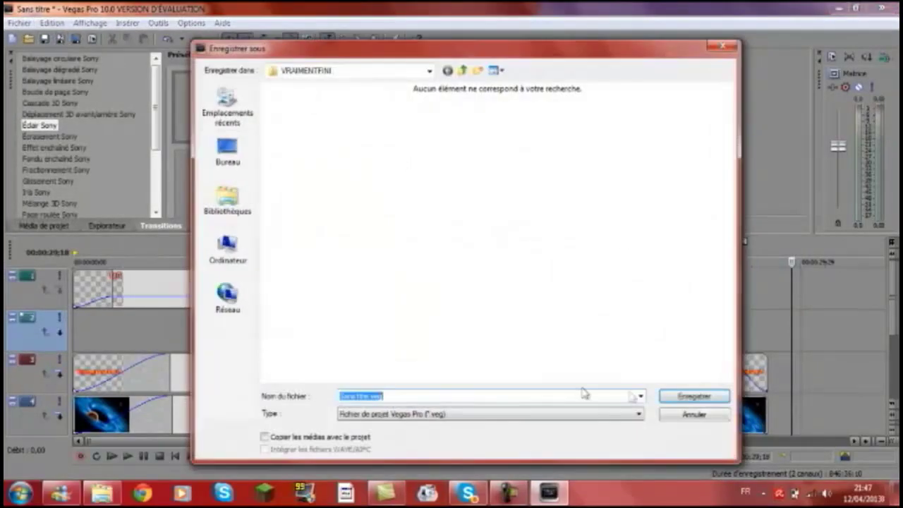
click(693, 396)
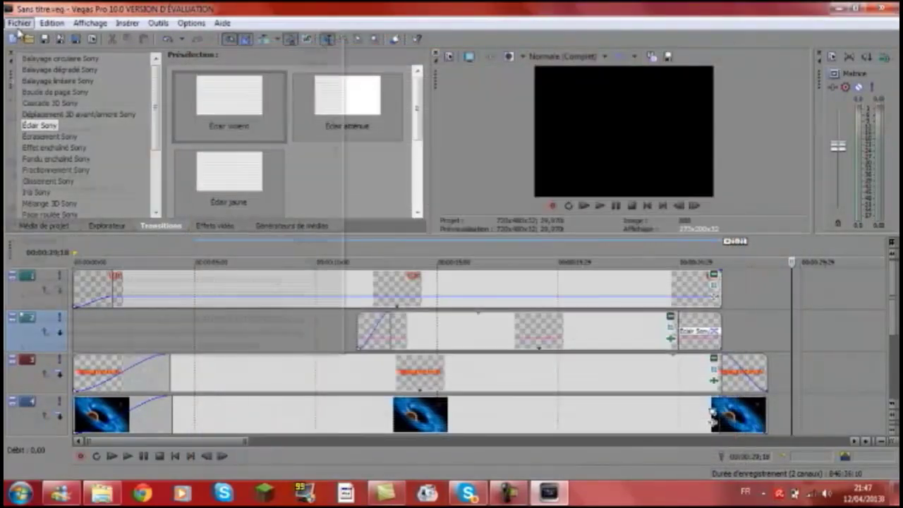
Step: Render the project as INTROTEST.avi in the VRAIMENTFINI folder, in Video for Windows format with the DV NTSC template
click(19, 24)
click(70, 129)
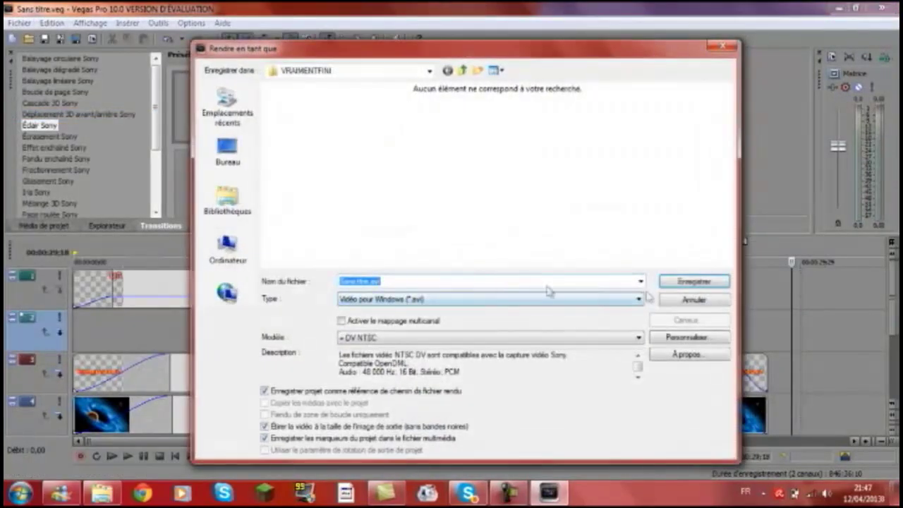
drag(369, 279, 325, 279)
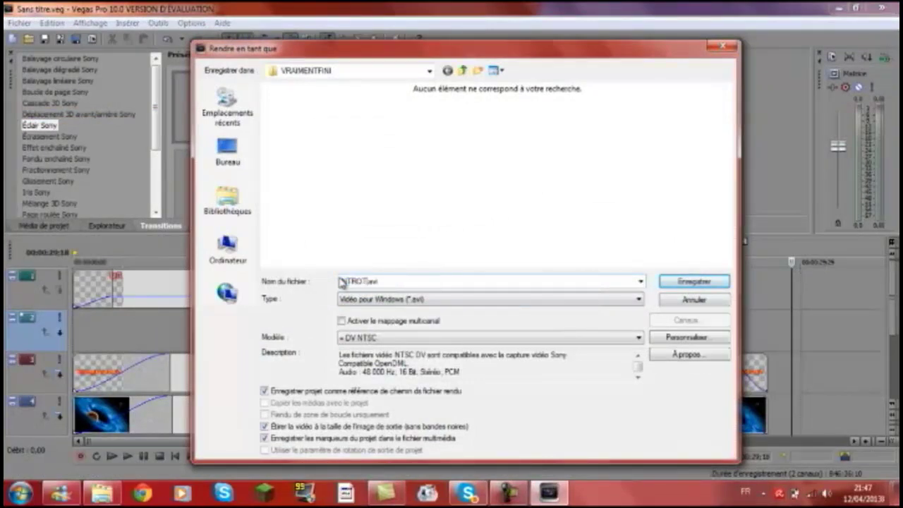
click(712, 283)
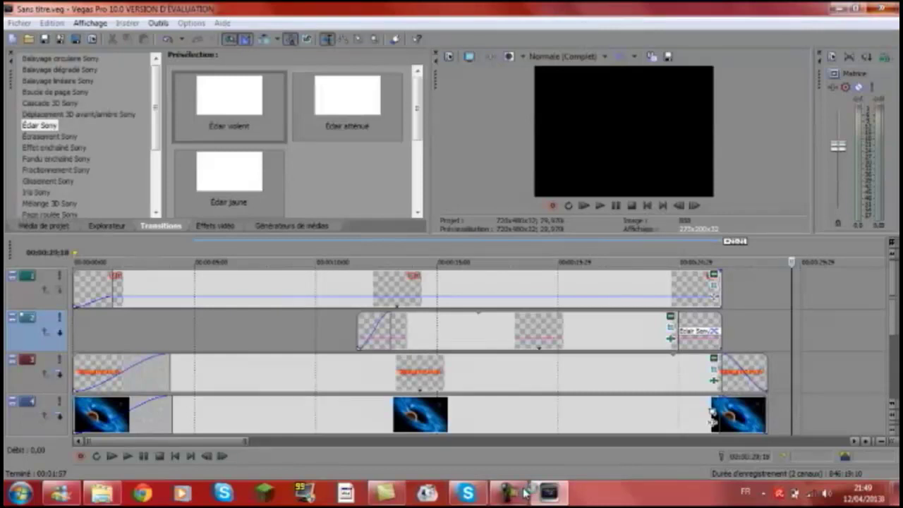
Step: Switch to Windows Explorer and open the VRAIMENTFINI folder inside the video library's DivX Movies and les fini folders
click(526, 492)
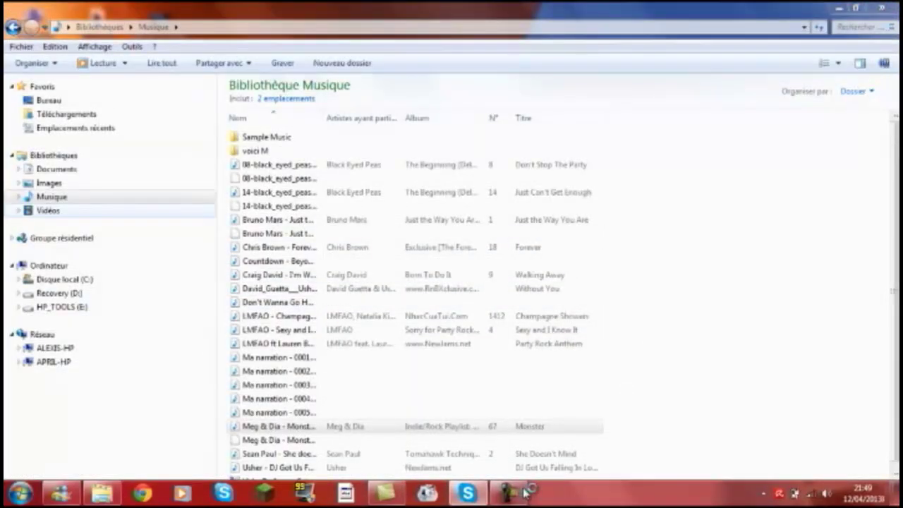
click(48, 210)
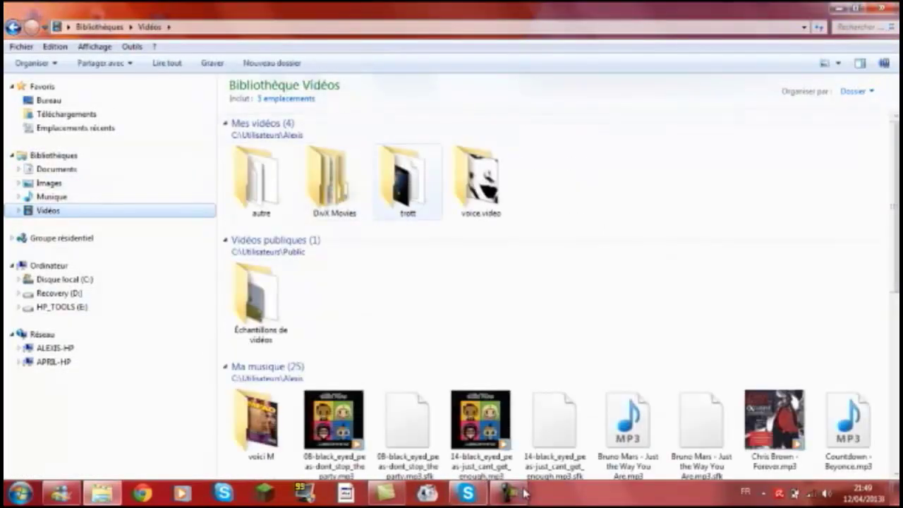
double_click(335, 180)
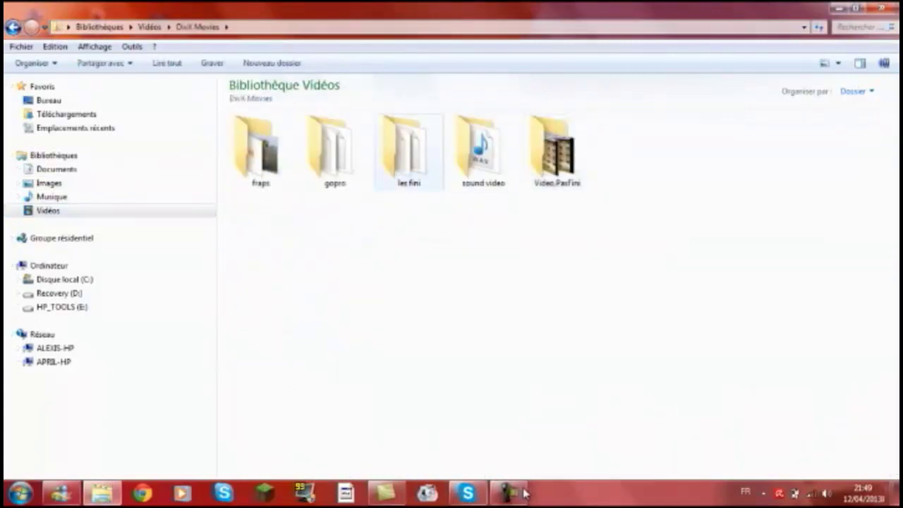
key(Return)
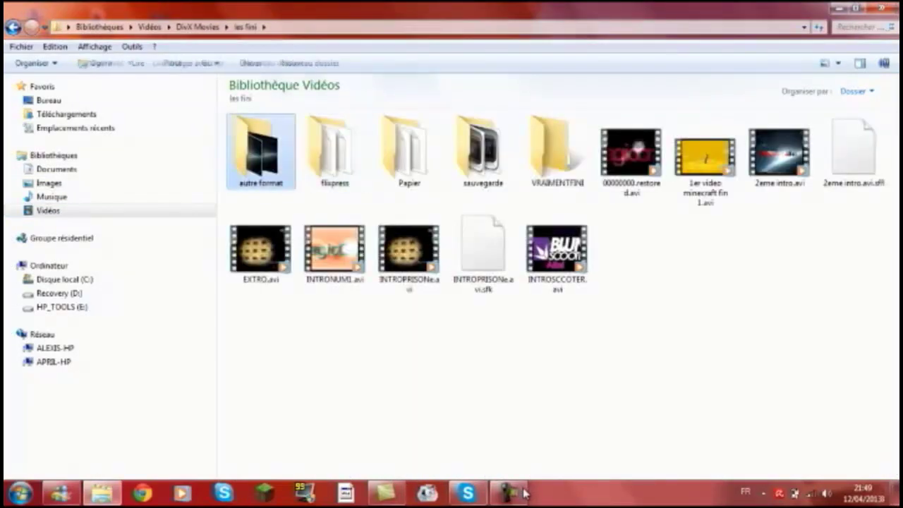
key(v)
key(Return)
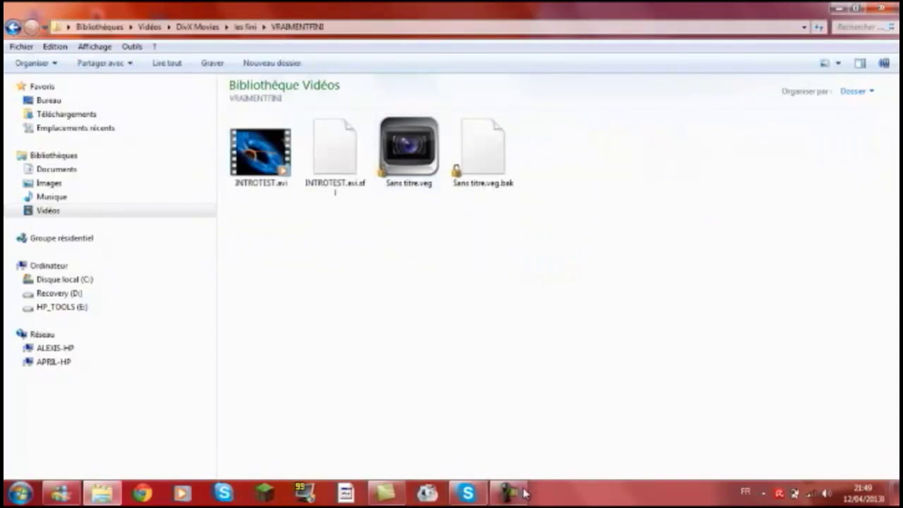
Step: Play the rendered INTROTEST.avi to check the finished intro, and close the media player
key(i)
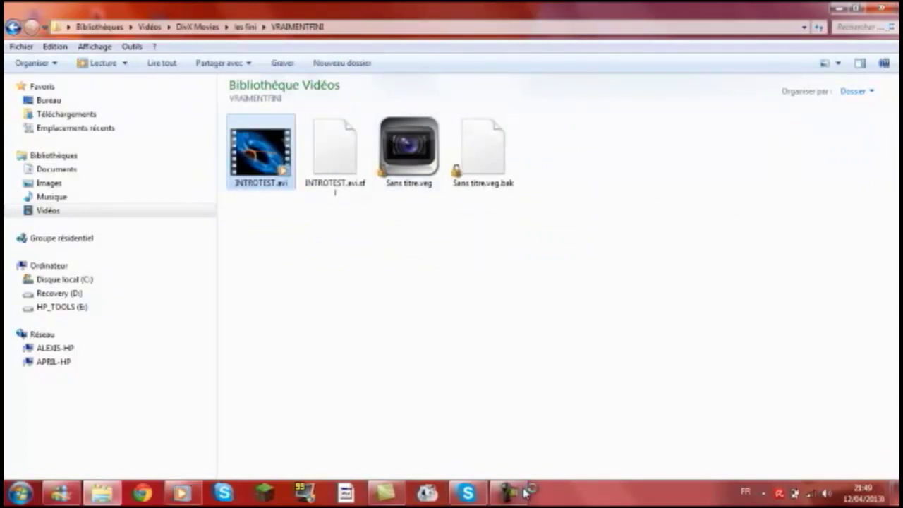
key(Return)
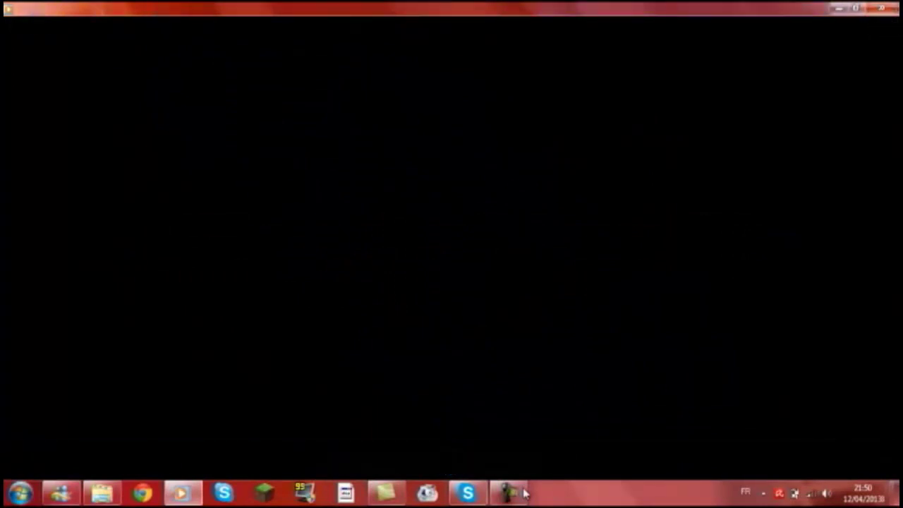
key(alt+F4)
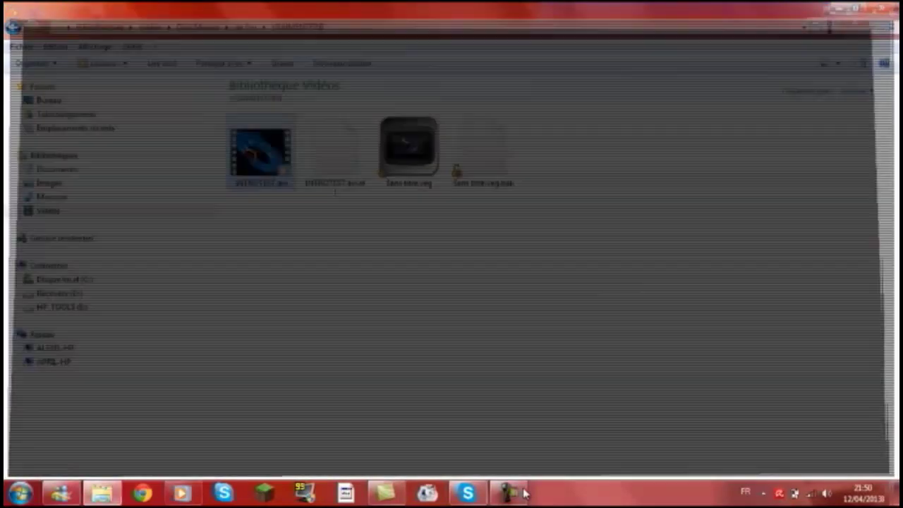